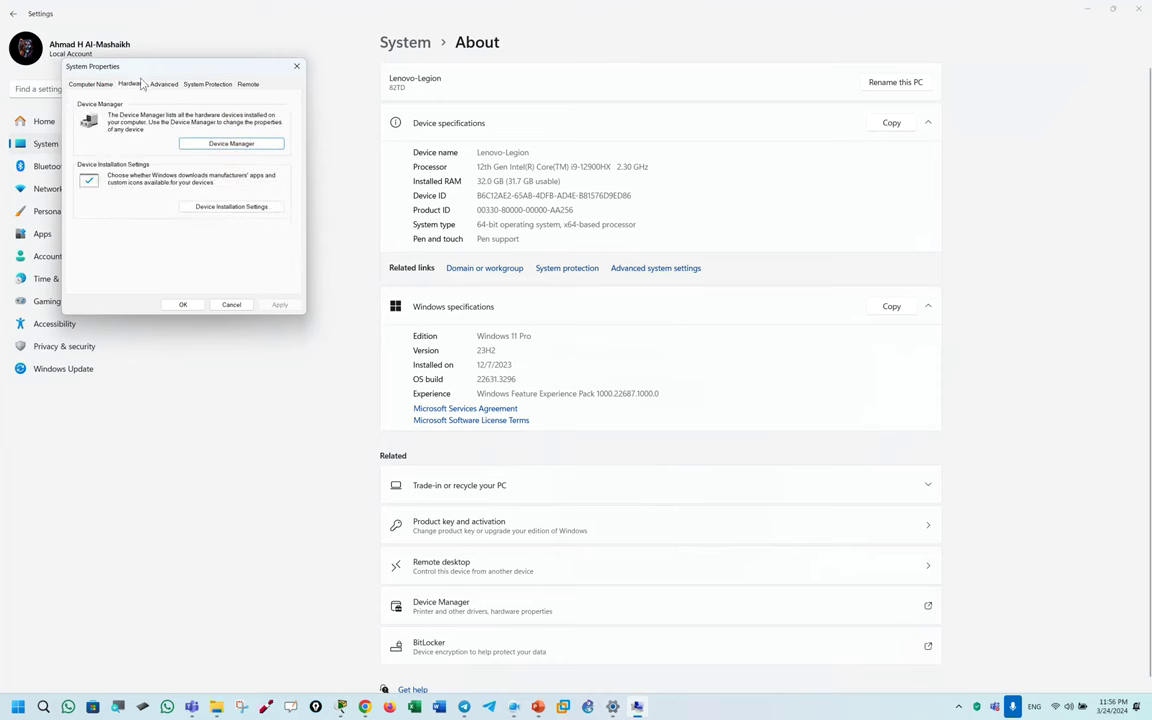
Step: Open Device Manager from System Properties and expand the Network adapters category
left_click(729, 189)
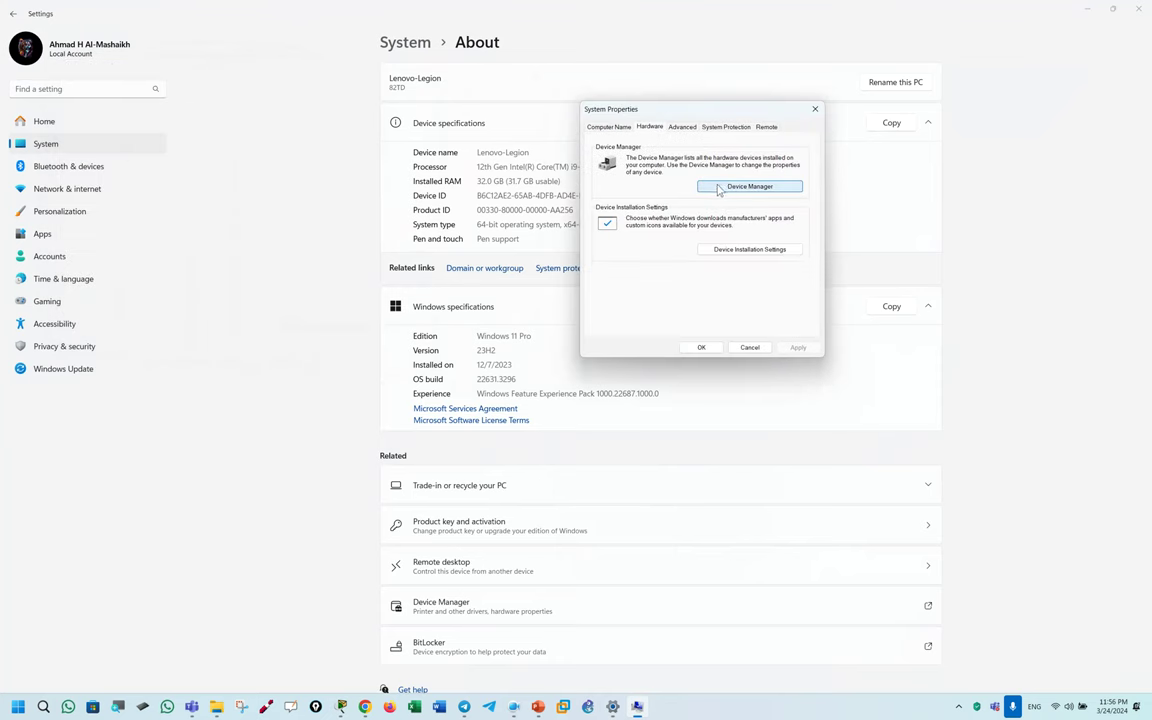
left_click_drag(110, 35, 501, 122)
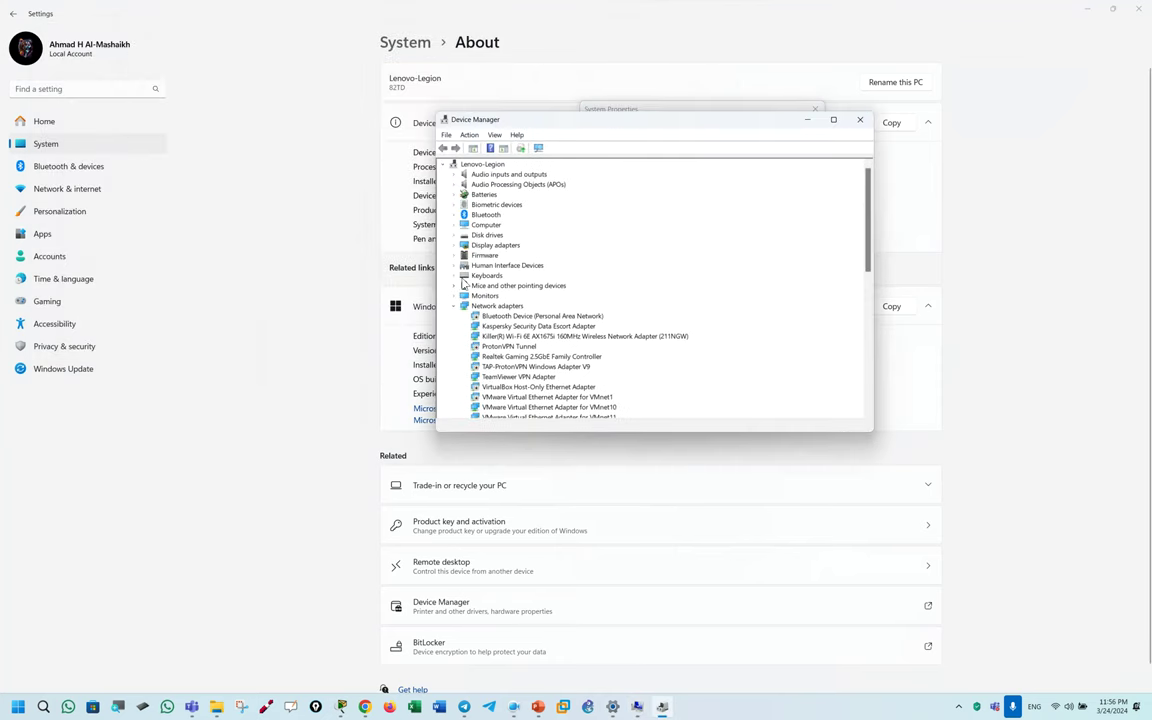
double_click(496, 306)
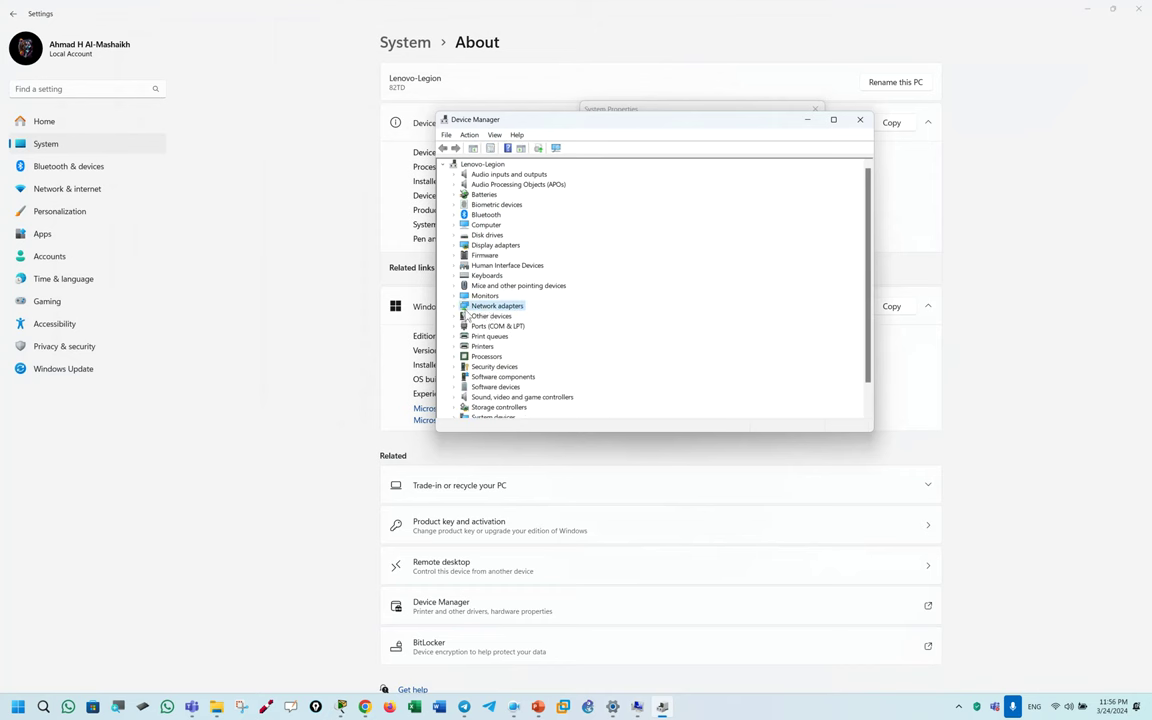
scroll(506, 315, "down", 1)
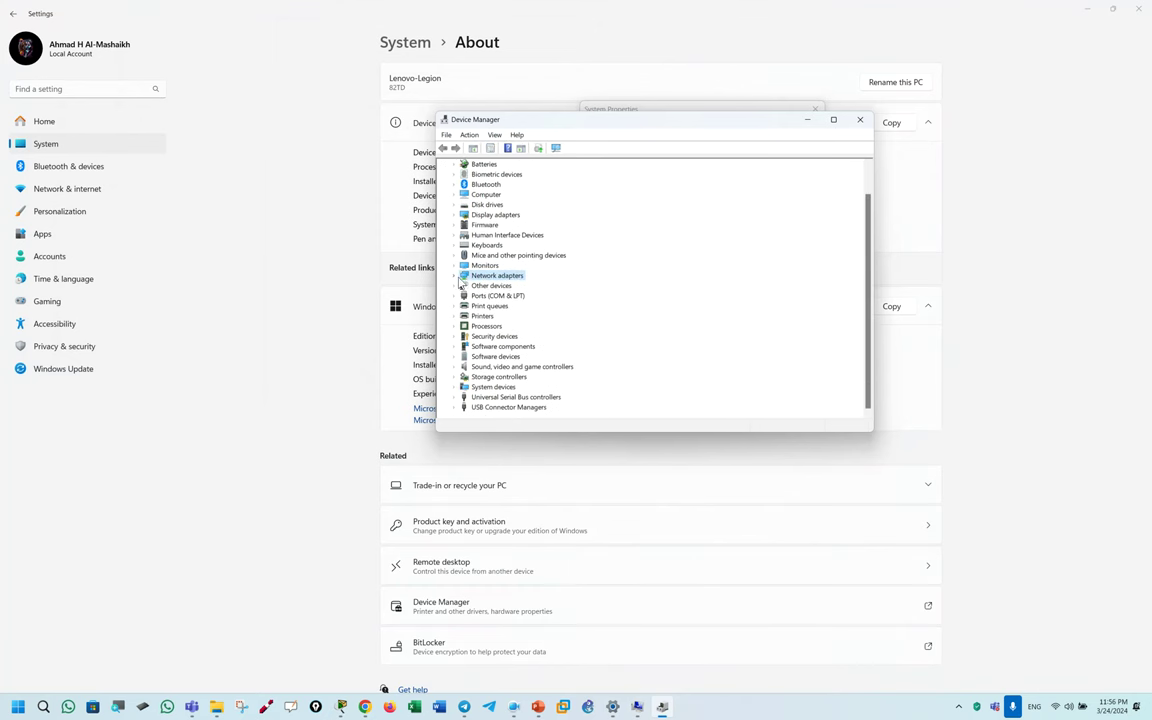
left_click(455, 277)
scroll(518, 256, "up", 1)
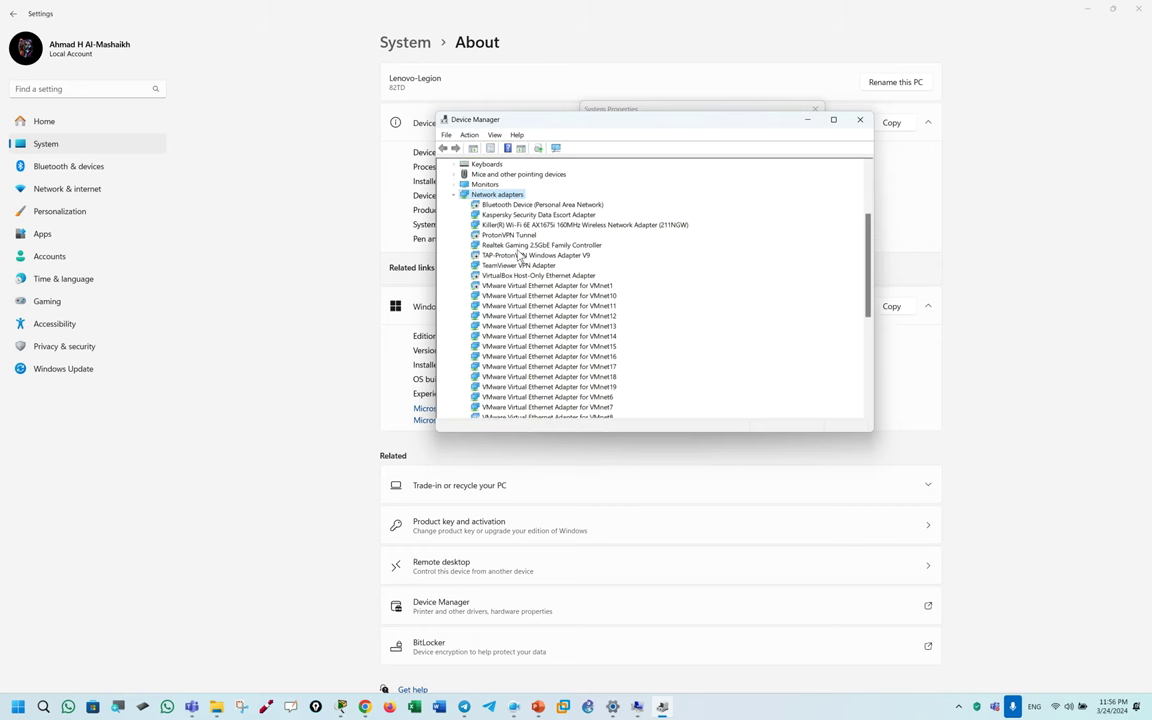
Step: Show the advanced properties of the Realtek Gaming 2.5GbE Family Controller
scroll(518, 255, "down", 6)
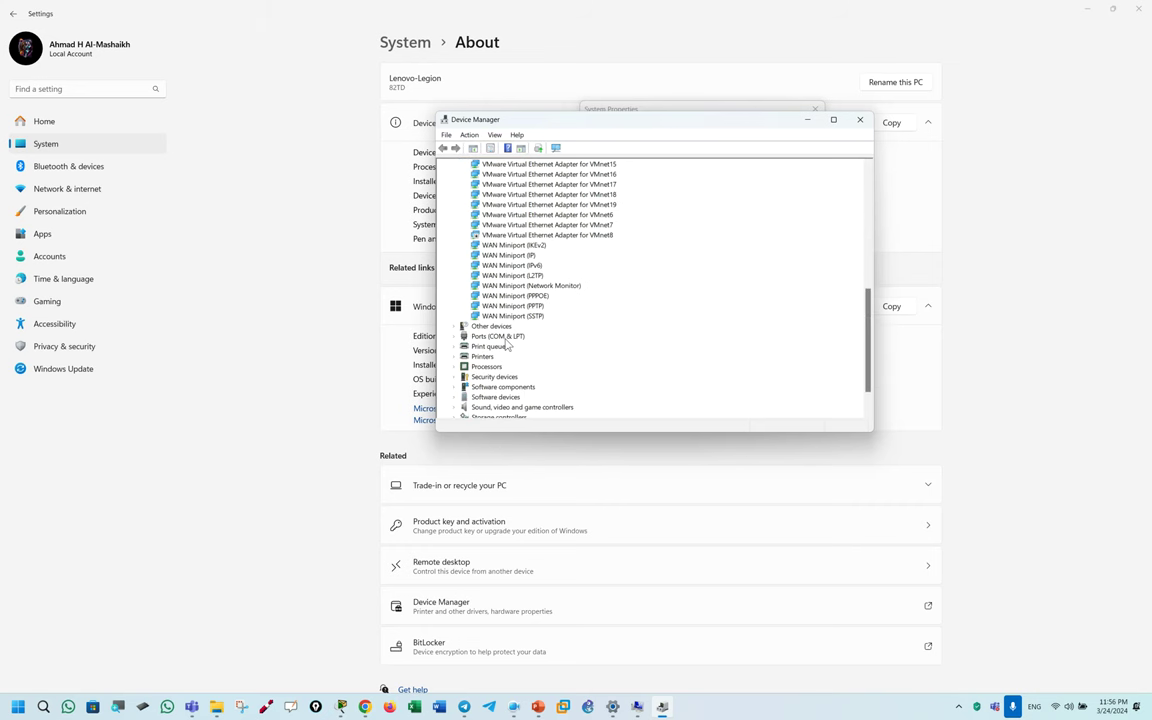
scroll(517, 330, "up", 5)
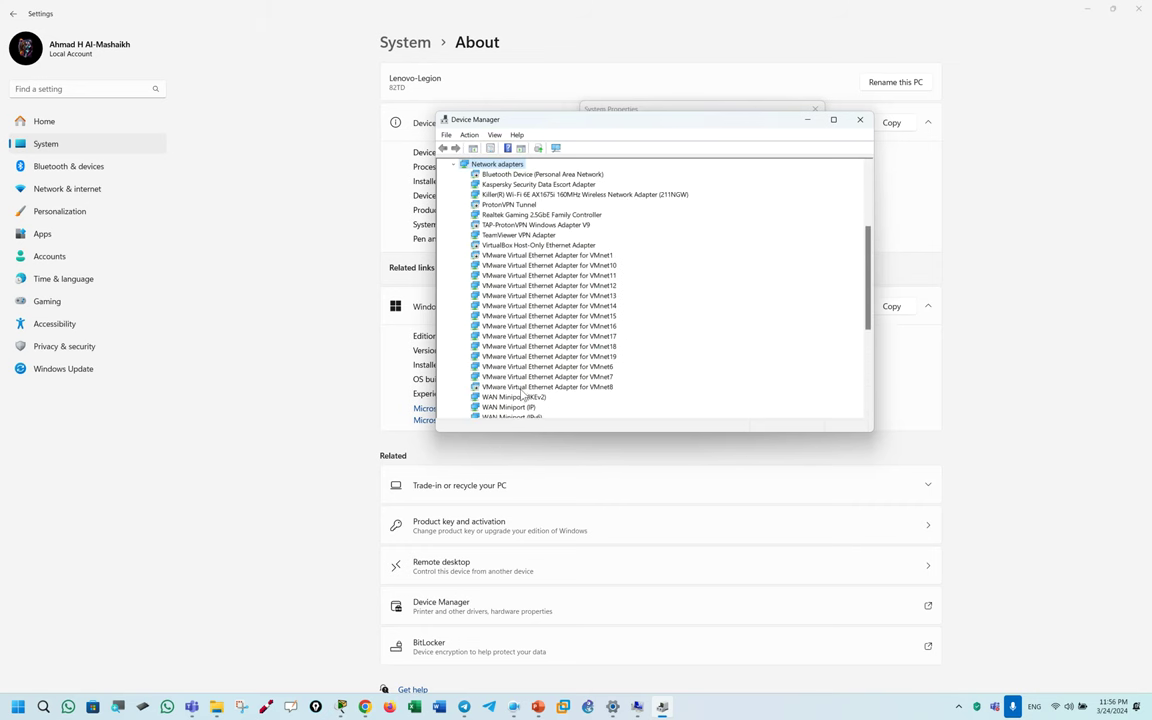
scroll(530, 375, "up", 2)
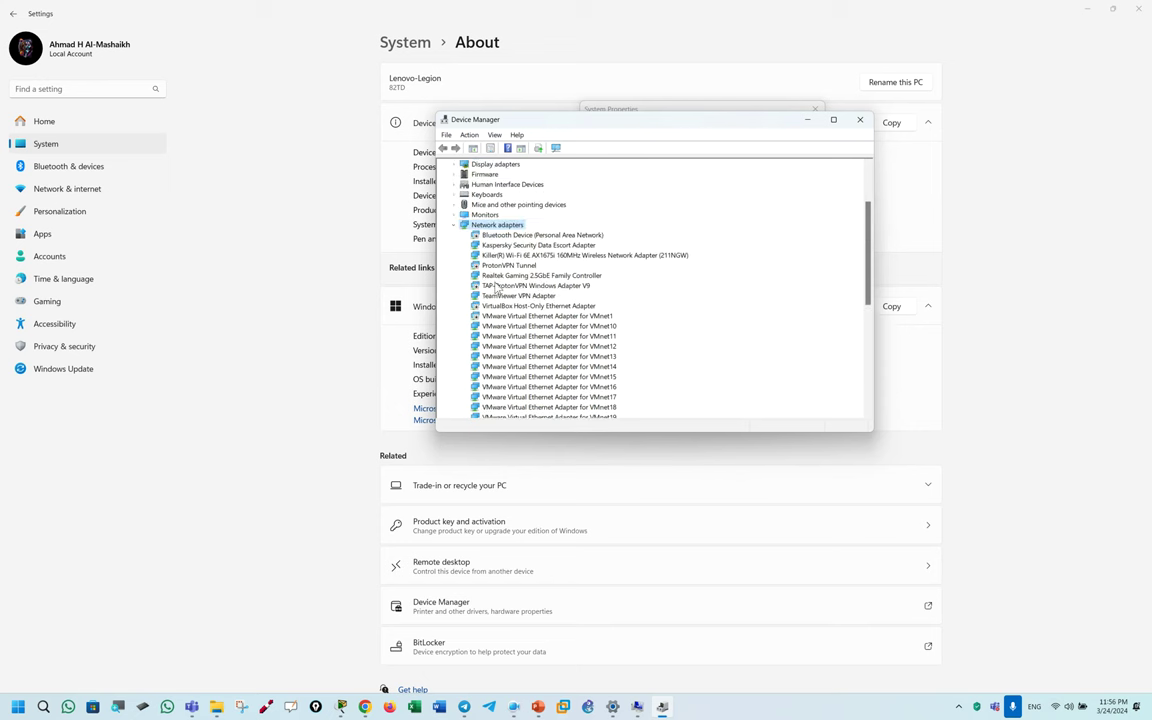
left_click(525, 276)
right_click(530, 277)
left_click(550, 345)
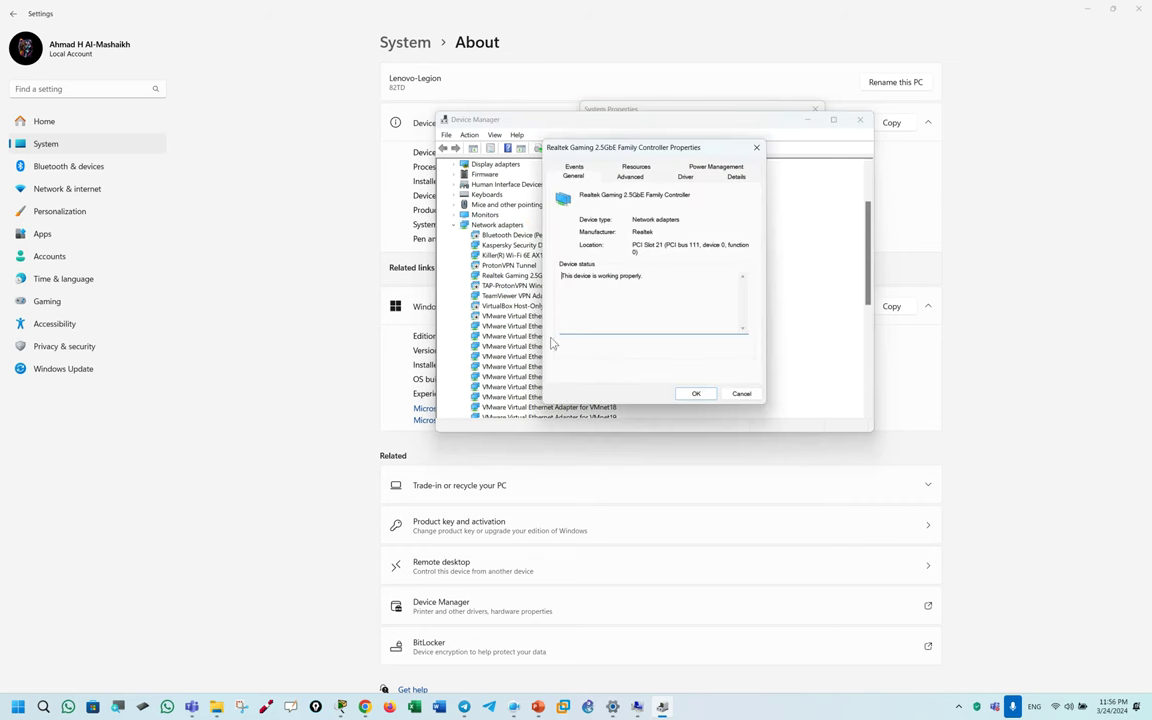
left_click(485, 234)
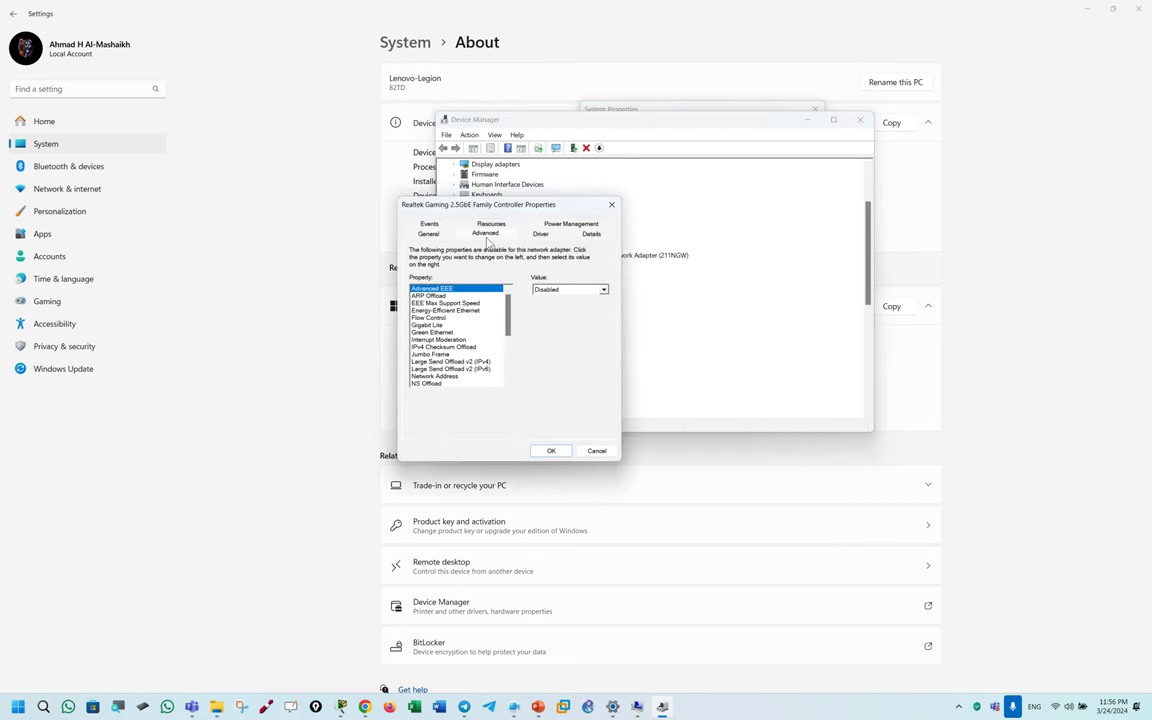
Step: Set the Realtek adapter's Priority & VLAN property to Priority & VLAN Enabled
scroll(450, 350, "down", 3)
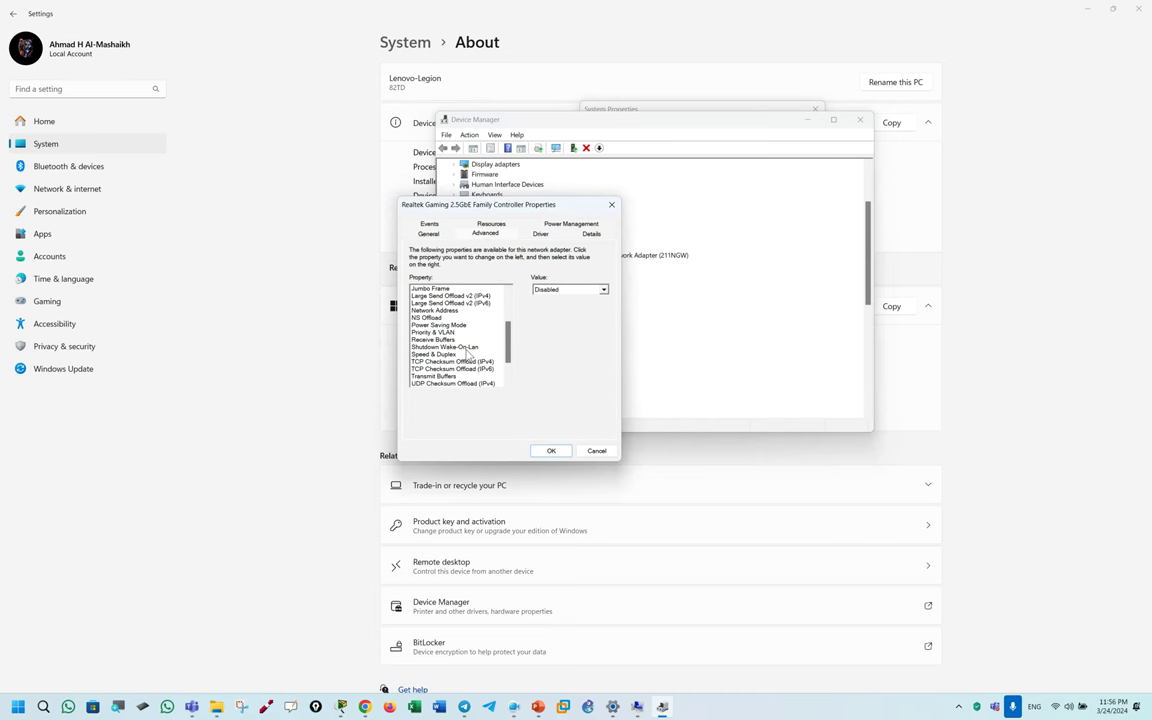
left_click(457, 333)
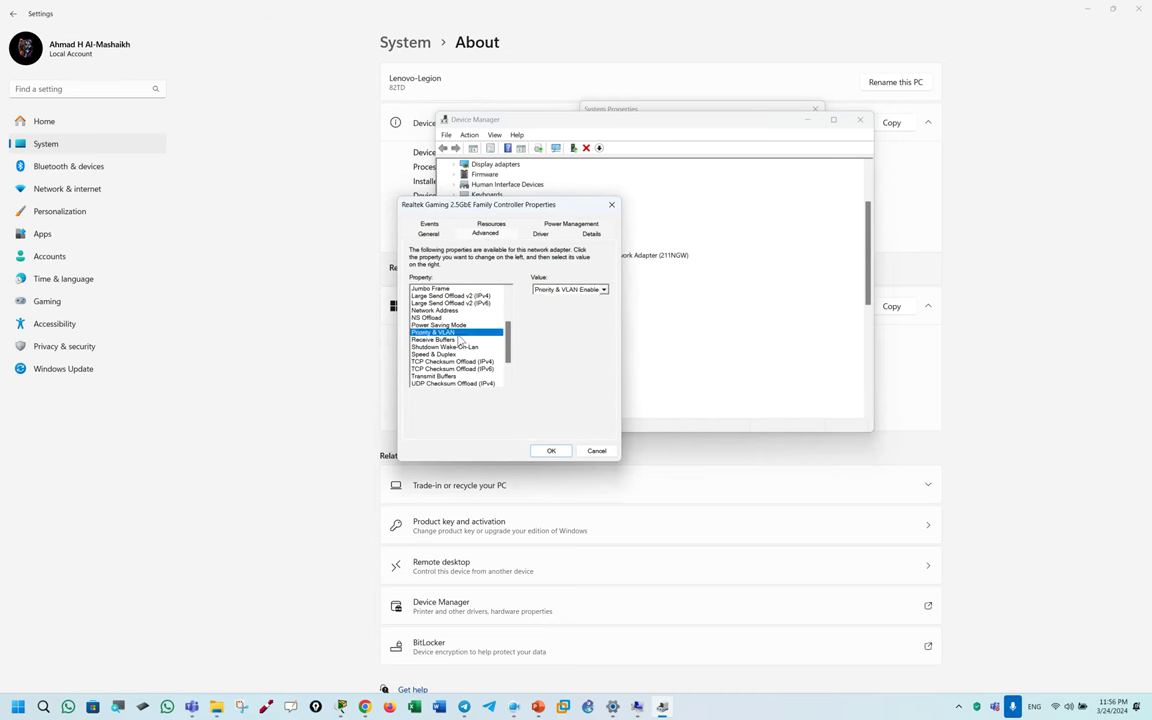
left_click(568, 290)
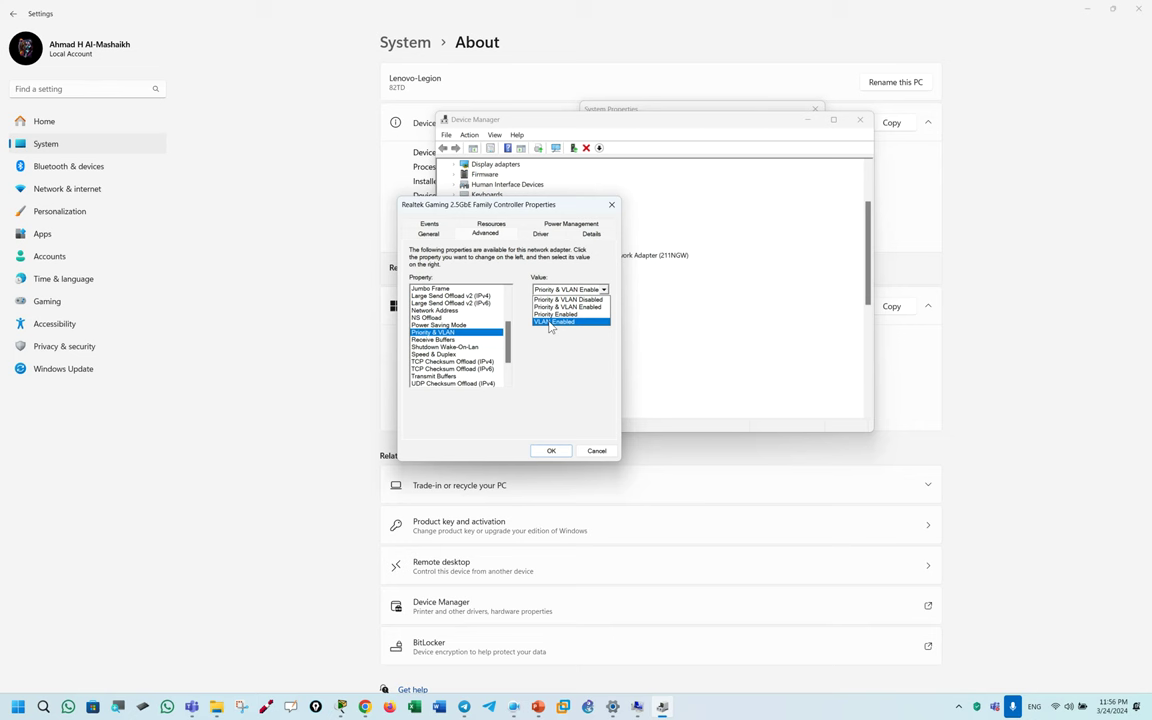
left_click(556, 307)
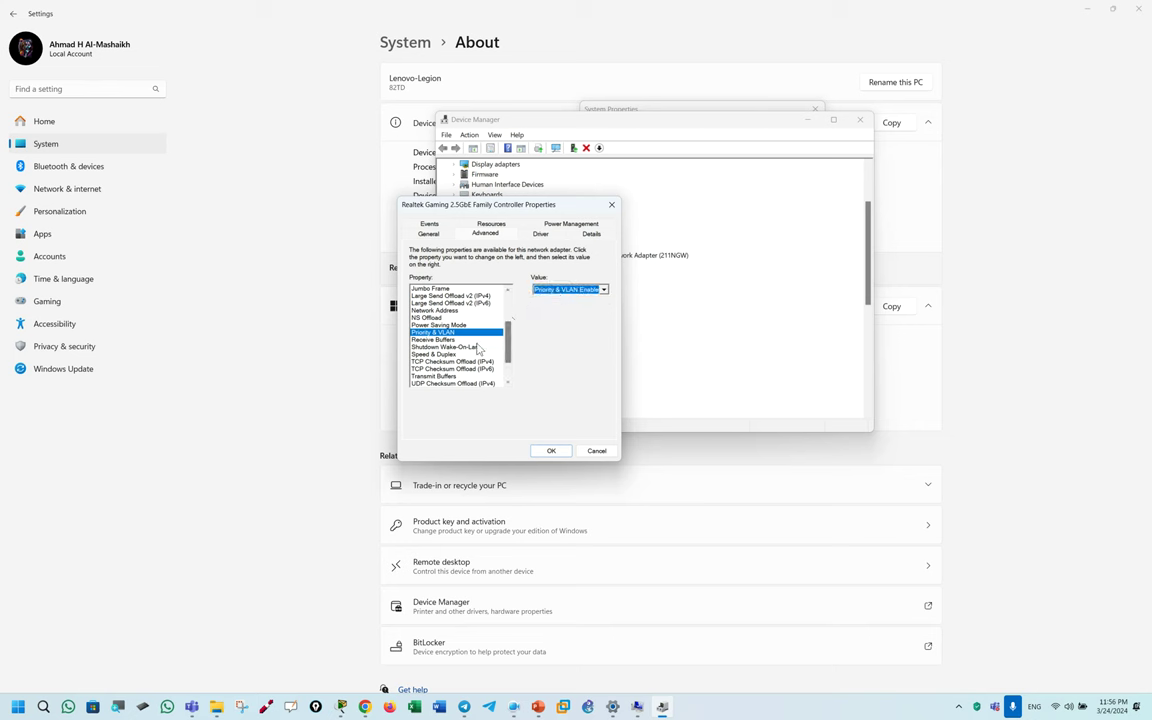
Step: Set the Realtek adapter's Shutdown Wake-On-Lan property to Enabled
left_click(483, 347)
left_click(566, 290)
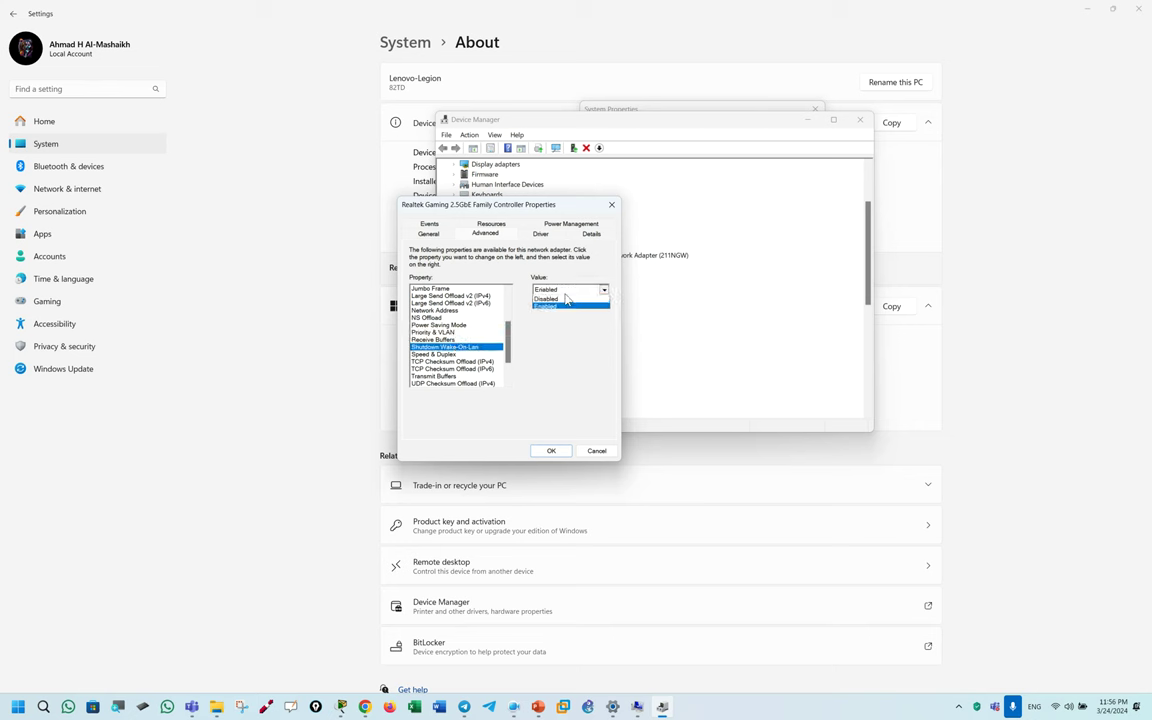
left_click(565, 306)
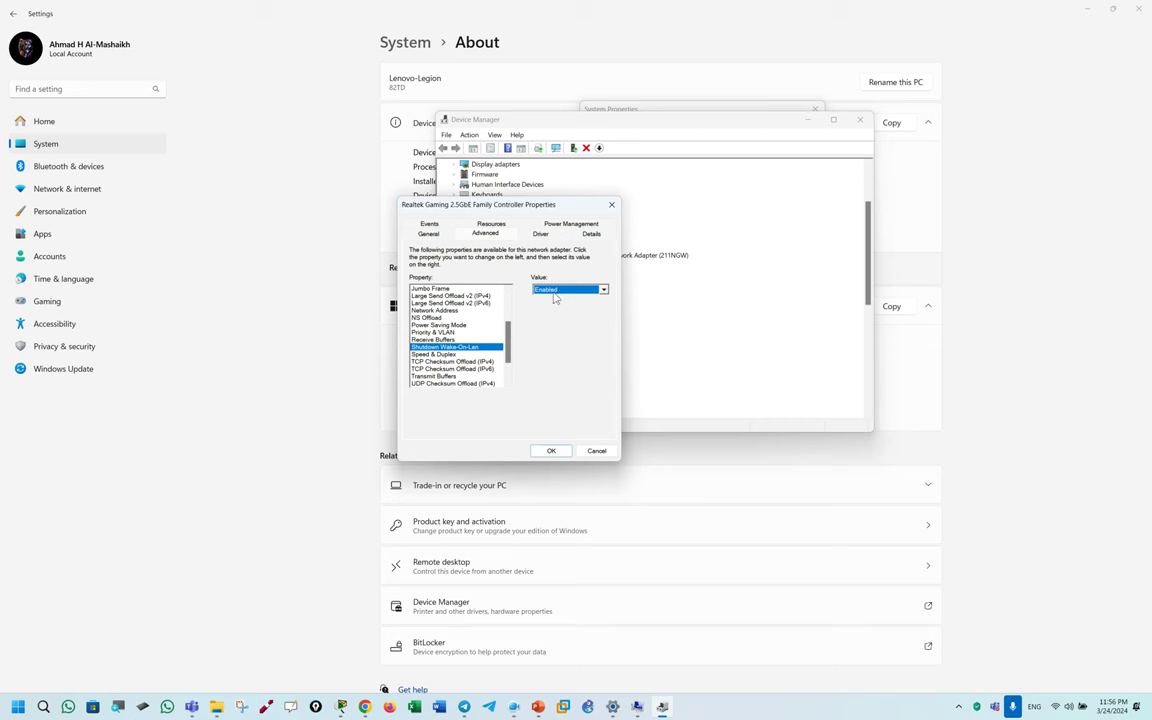
left_click(556, 292)
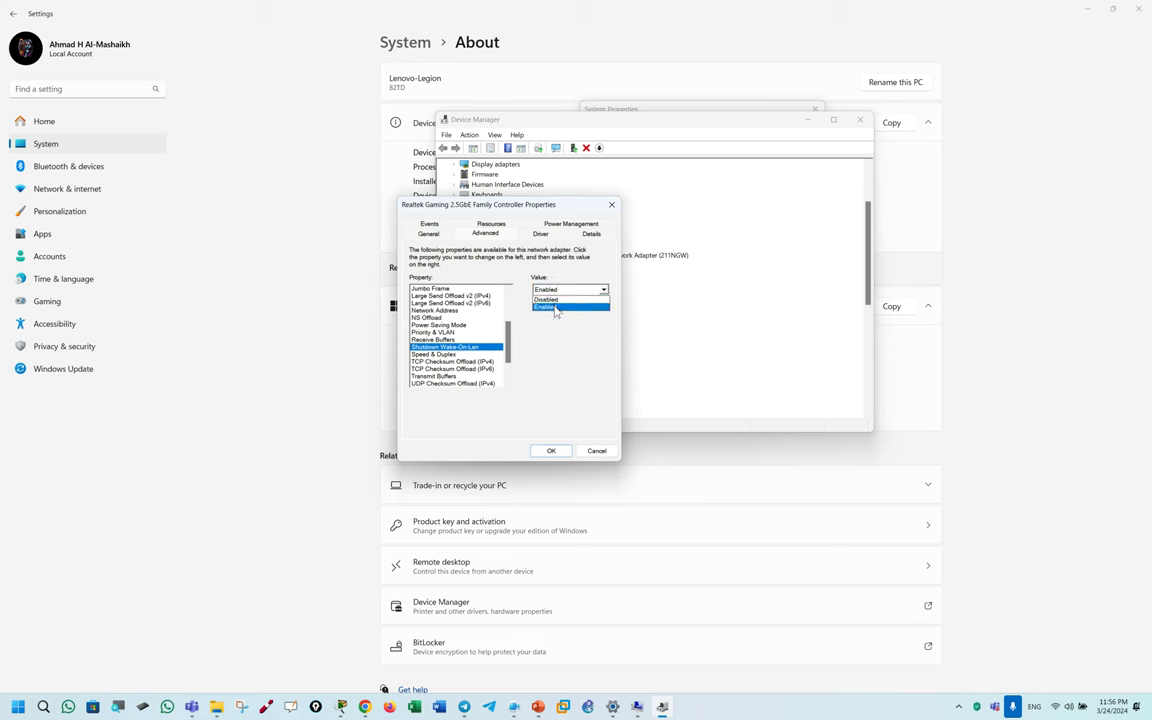
left_click(458, 349)
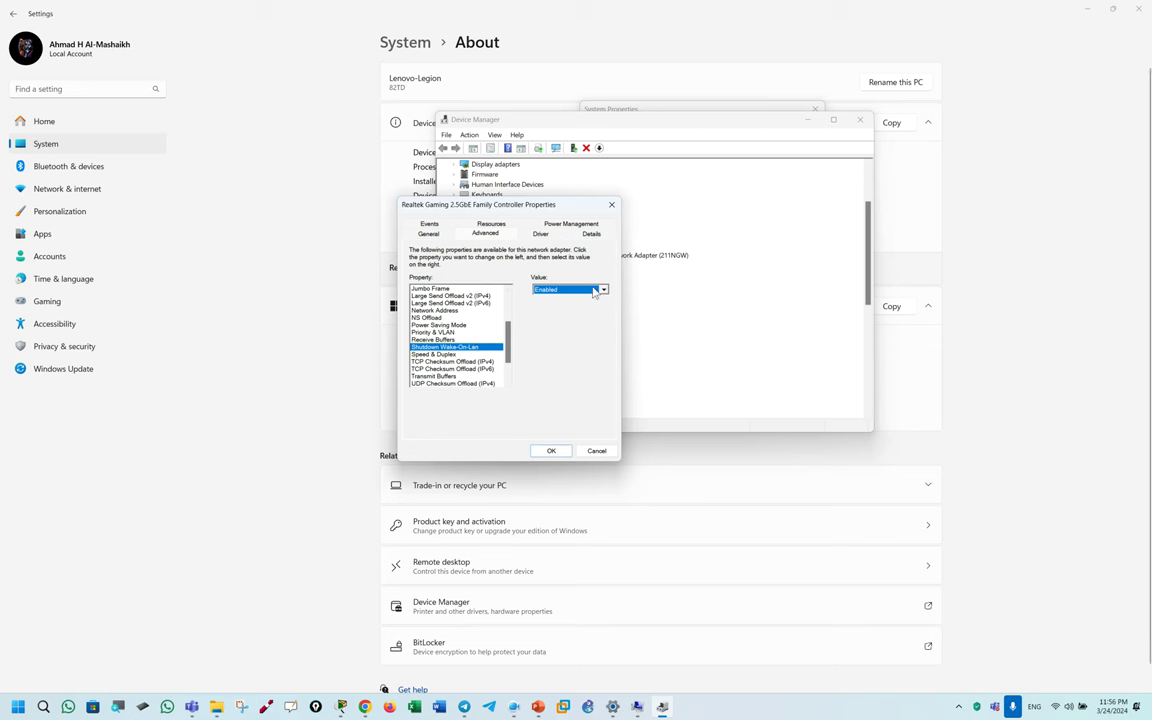
Step: Look through the adapter's remaining advanced properties, including the Gigabit Lite setting
scroll(476, 296, "down", 2)
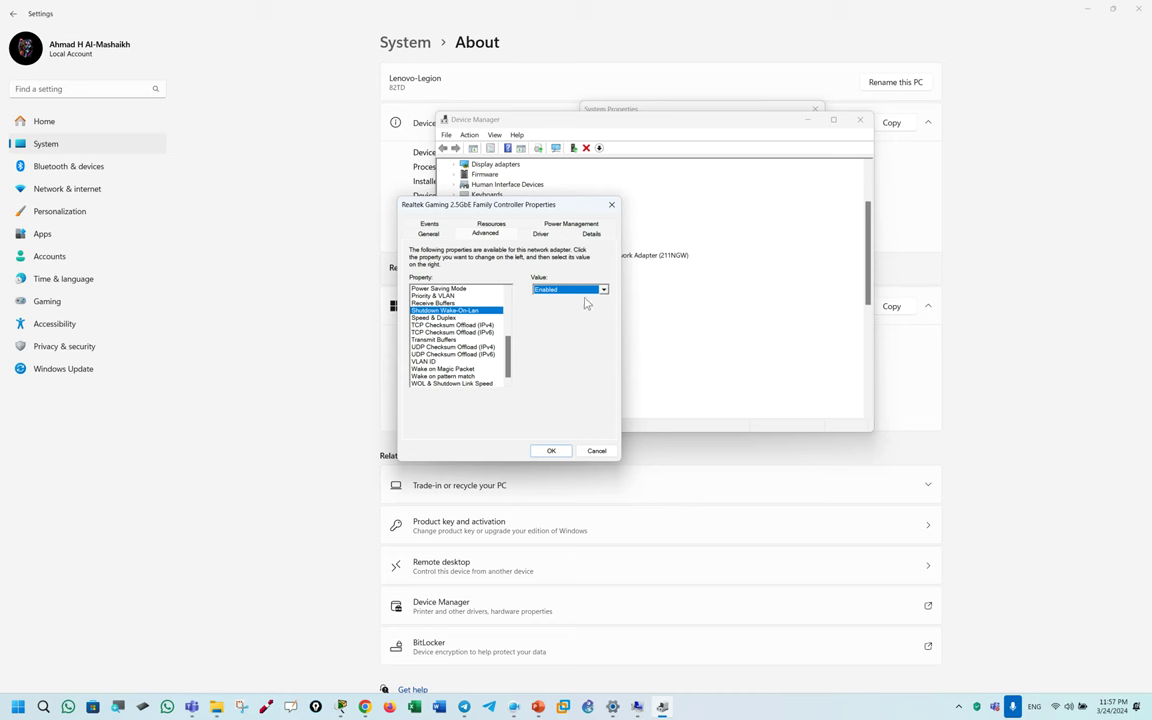
scroll(444, 330, "up", 5)
left_click(448, 325)
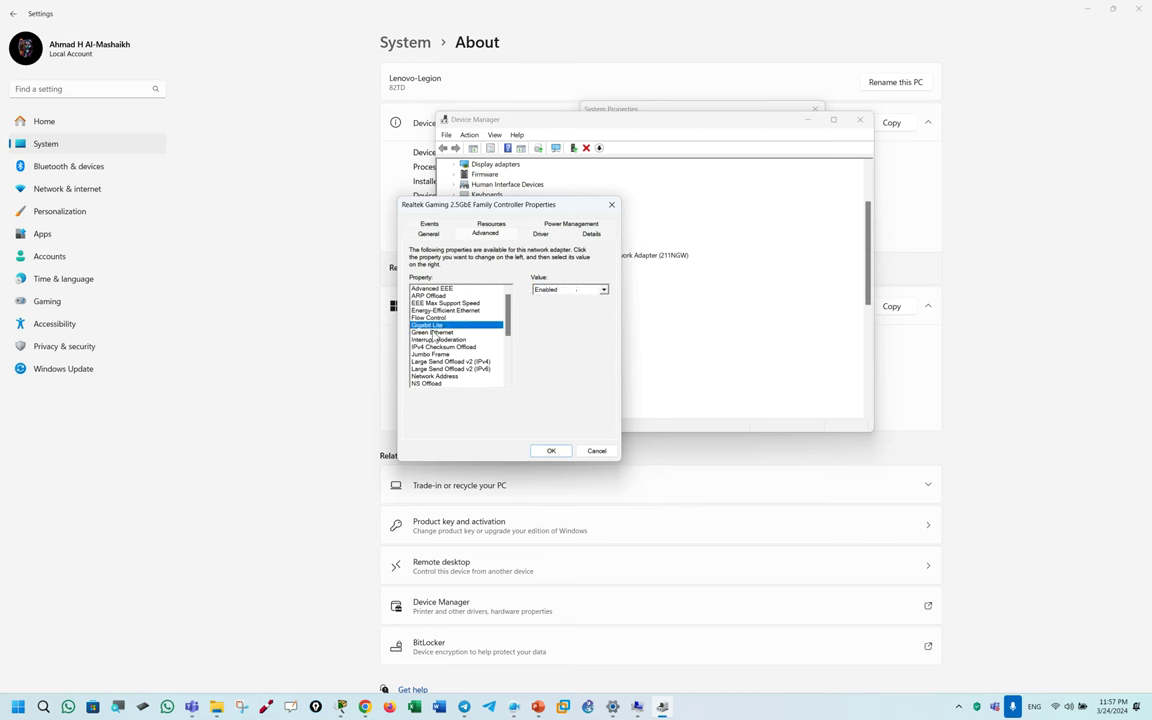
scroll(441, 325, "down", 3)
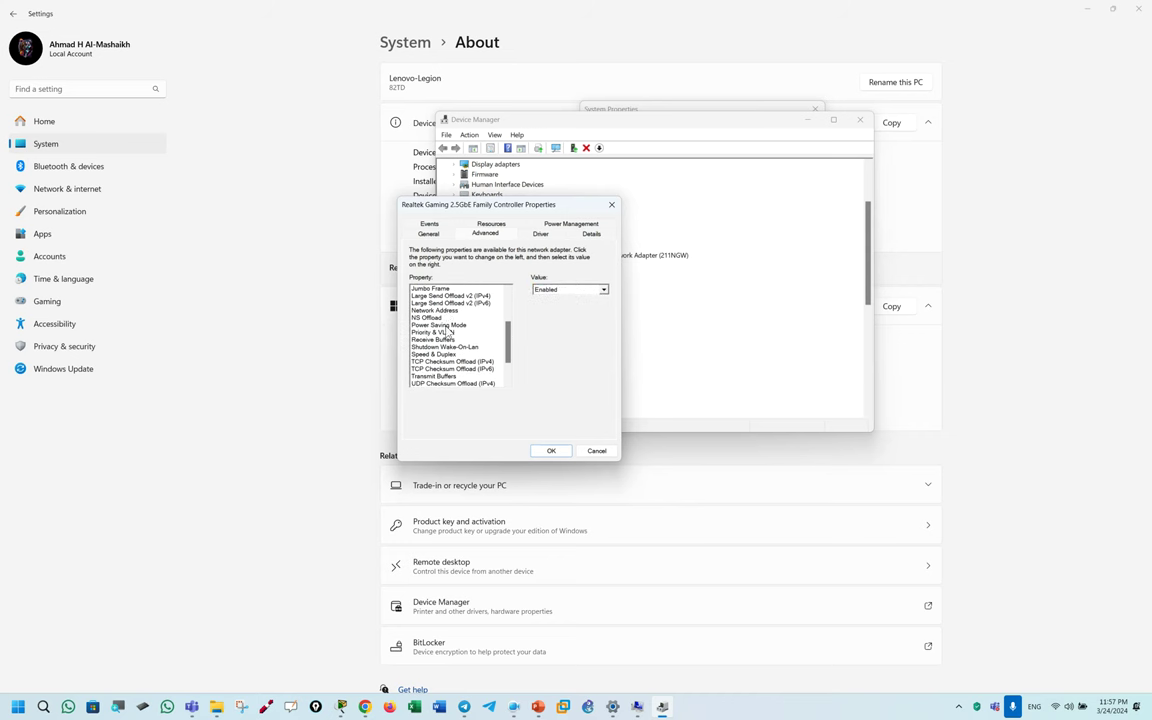
scroll(446, 330, "down", 2)
scroll(454, 345, "up", 5)
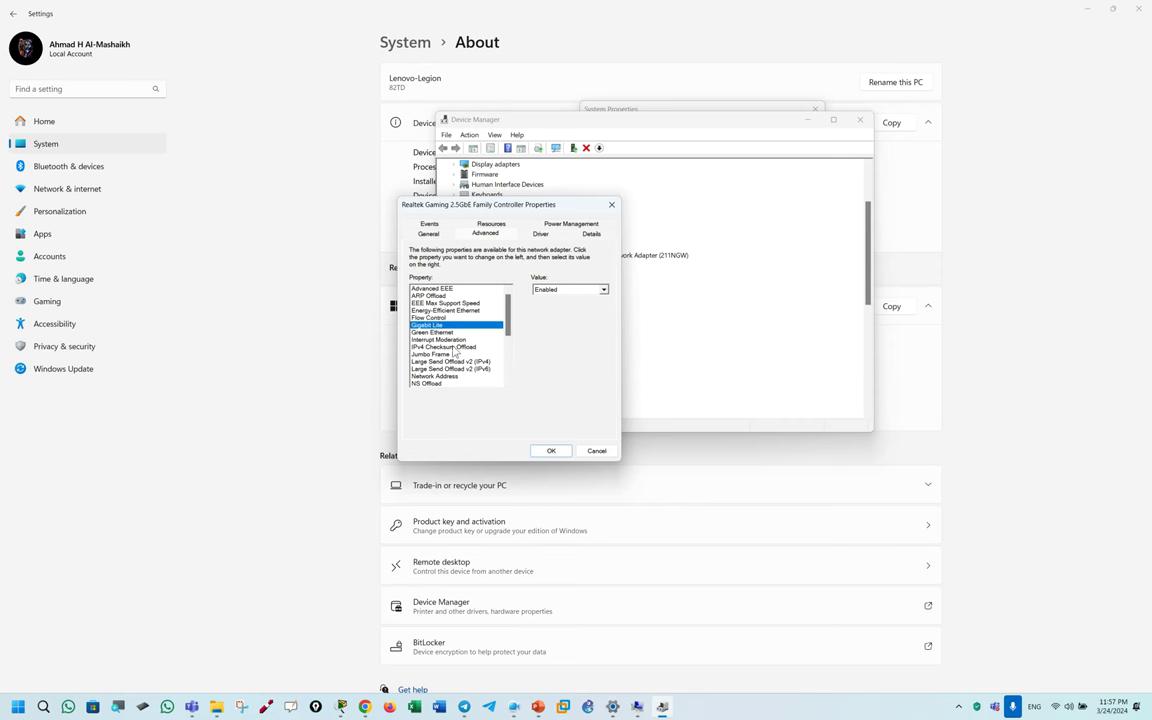
Step: Review the Realtek adapter's device details, power management, resources and driver information, including the driver file details
left_click(536, 236)
left_click(588, 235)
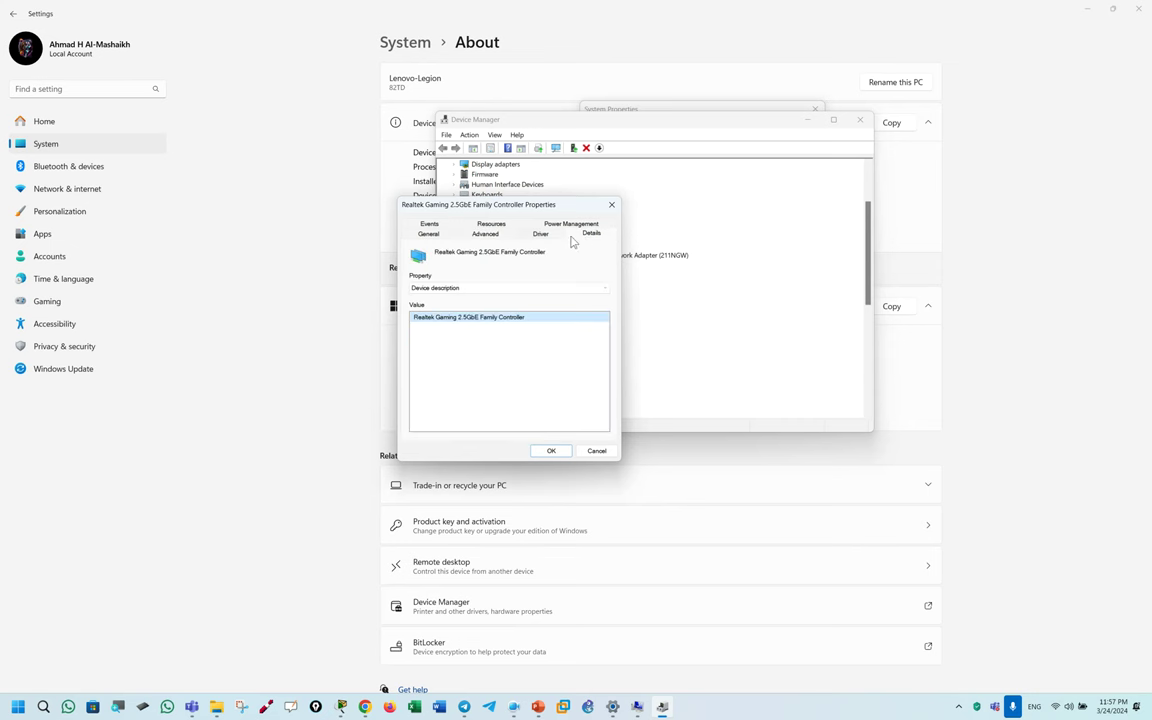
left_click(560, 236)
left_click(566, 225)
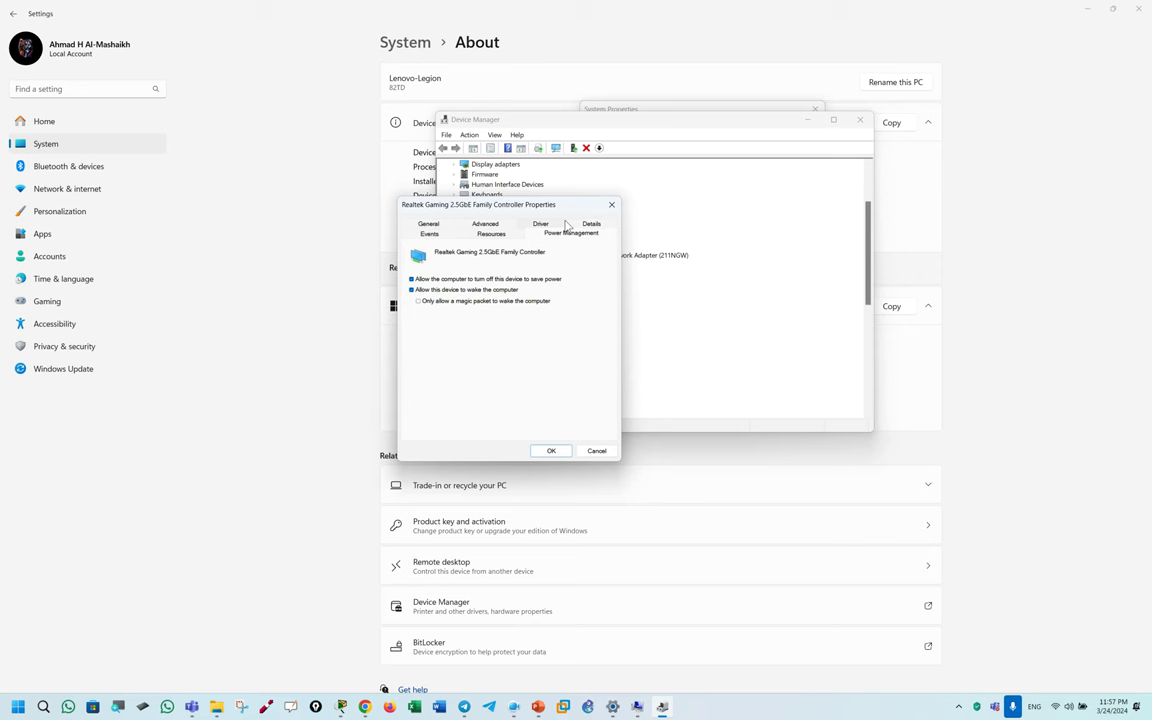
left_click(492, 234)
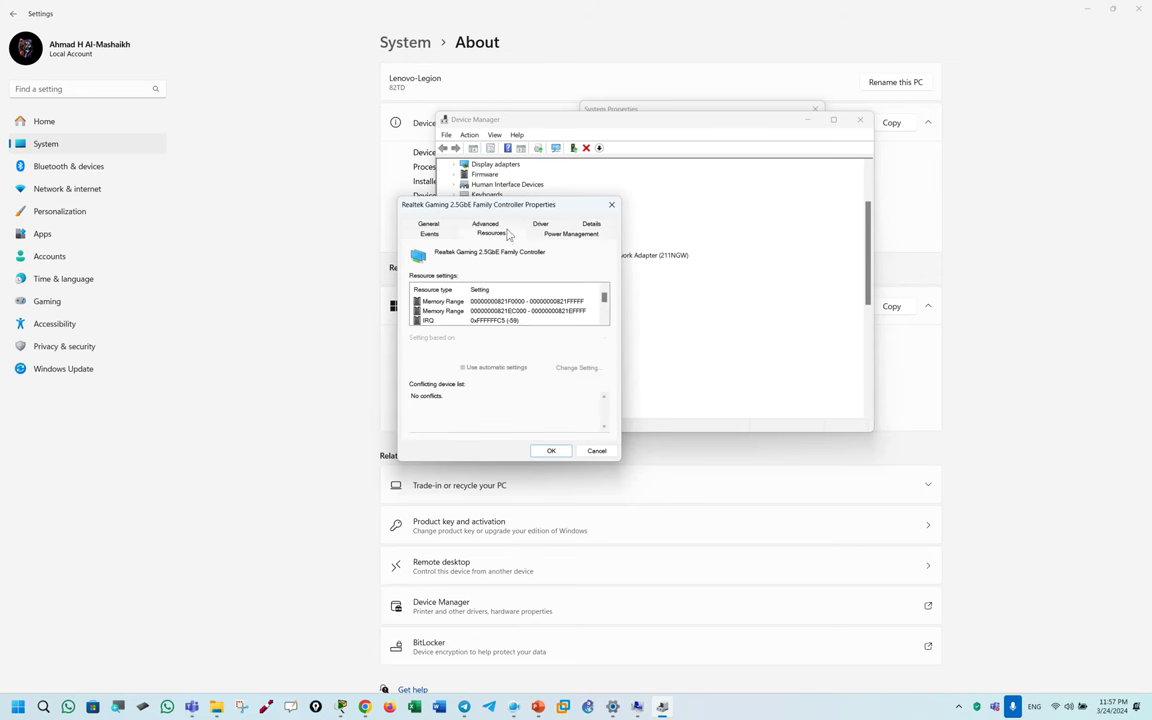
left_click(489, 225)
left_click(540, 234)
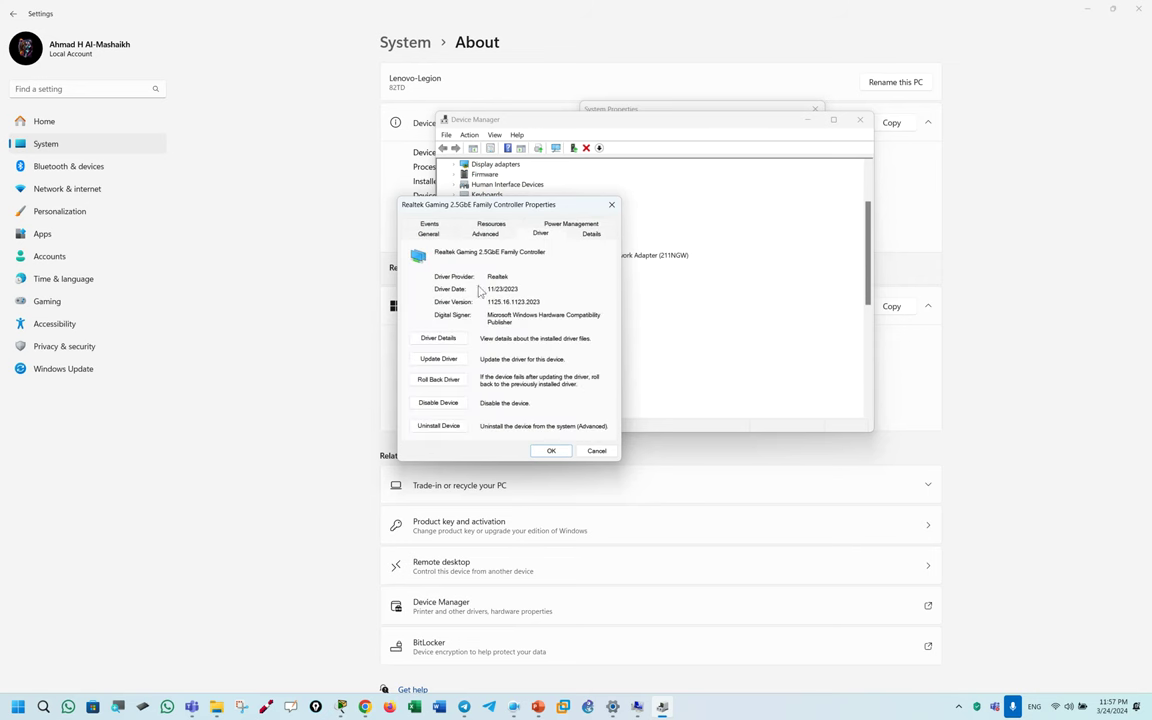
left_click(453, 341)
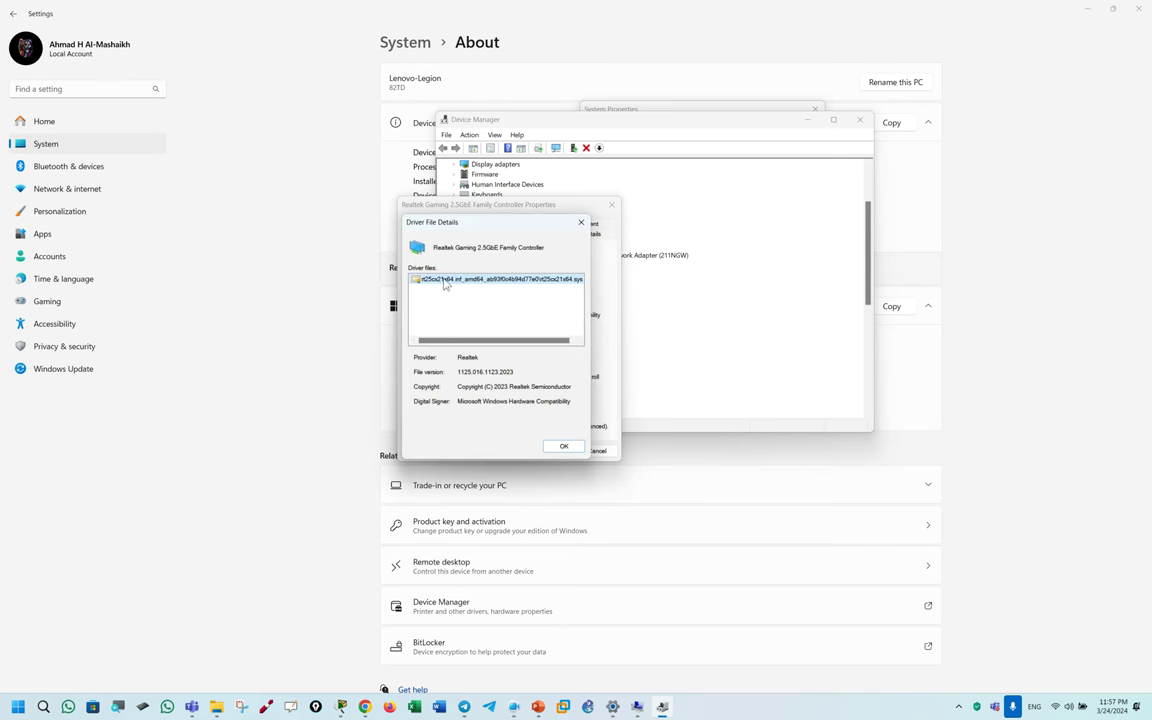
left_click(563, 446)
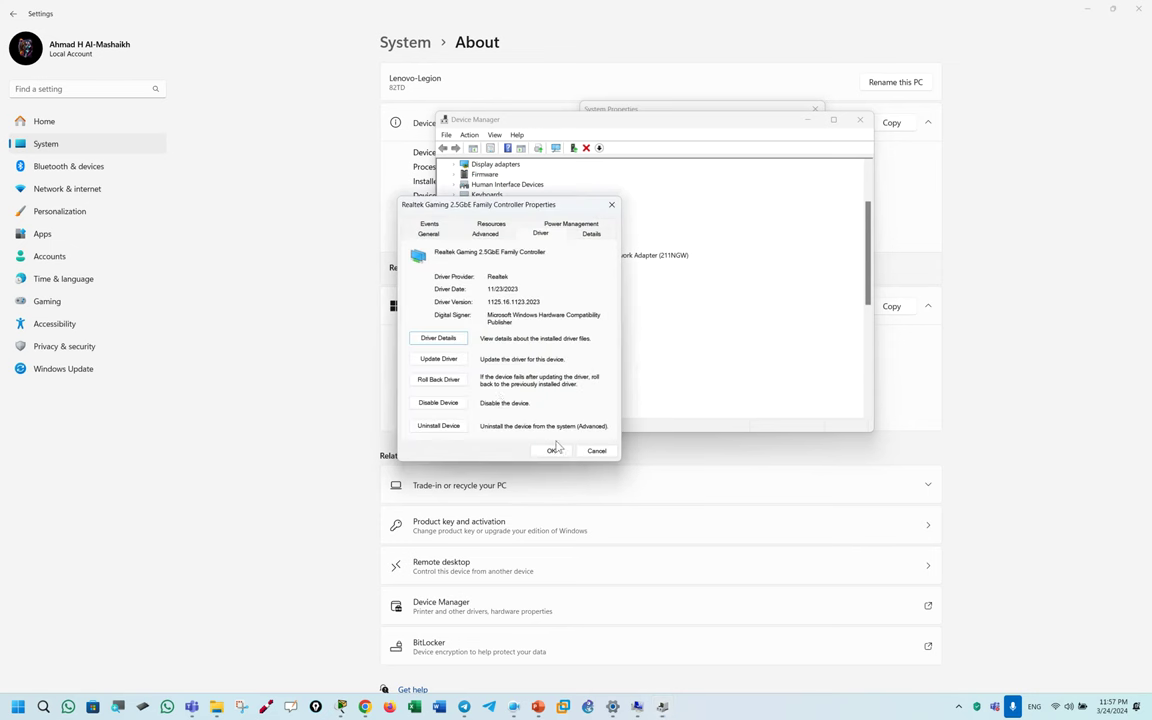
Step: Search automatically for an updated driver for the Realtek adapter and close the update wizard
left_click(440, 360)
left_click(422, 303)
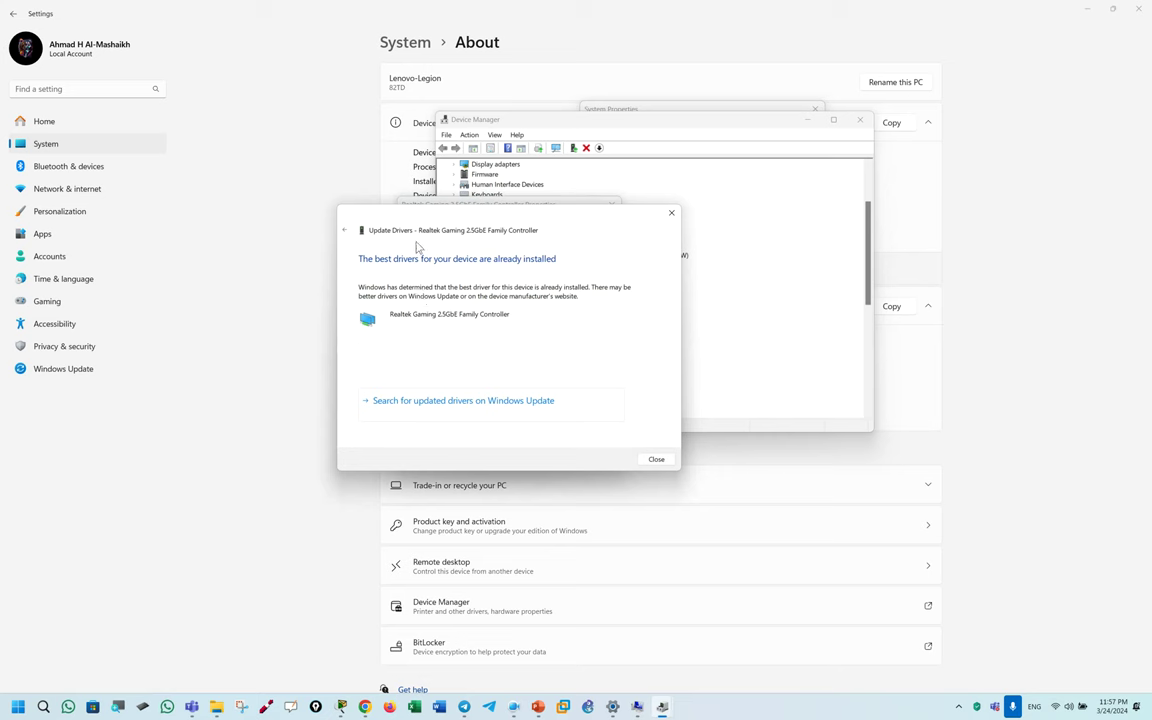
left_click_drag(370, 204, 555, 168)
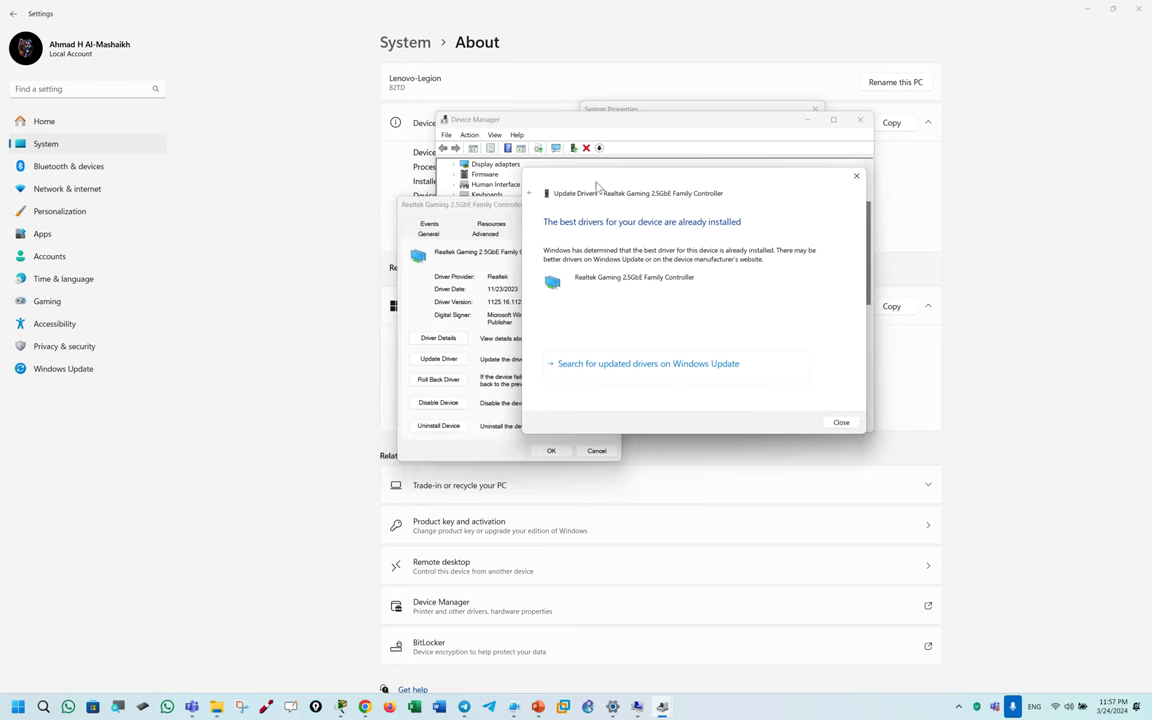
left_click(836, 424)
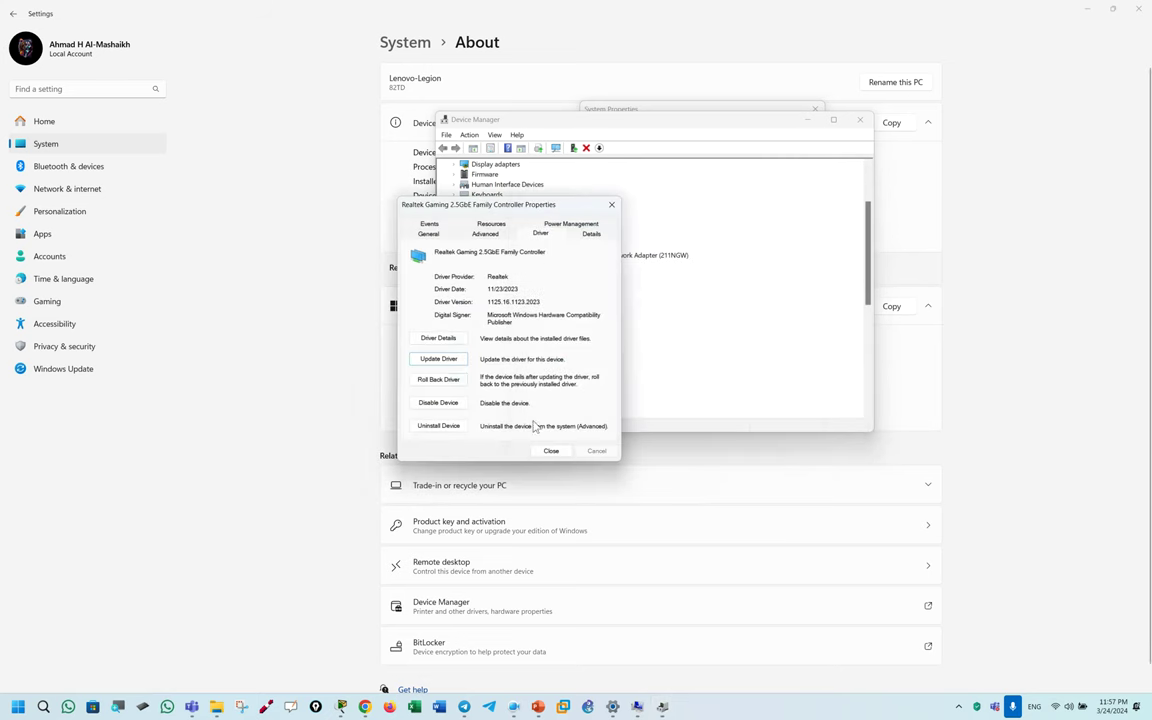
Step: Close the Realtek adapter's properties, Device Manager and System Properties
left_click(551, 451)
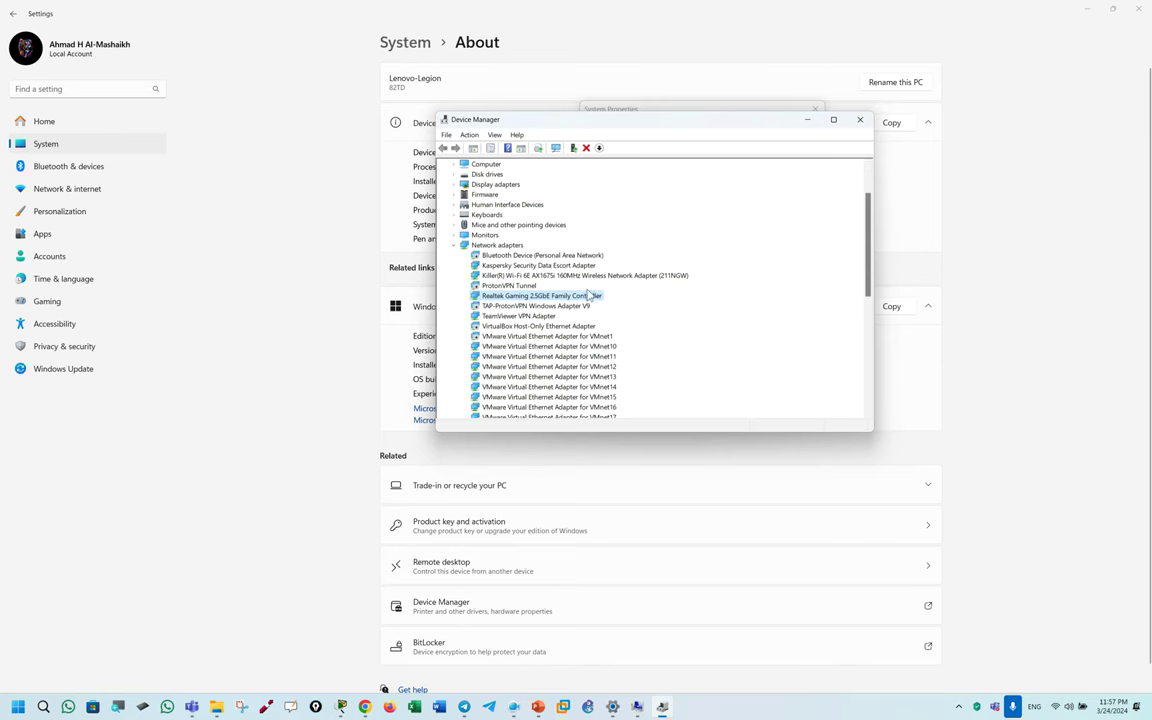
left_click(860, 119)
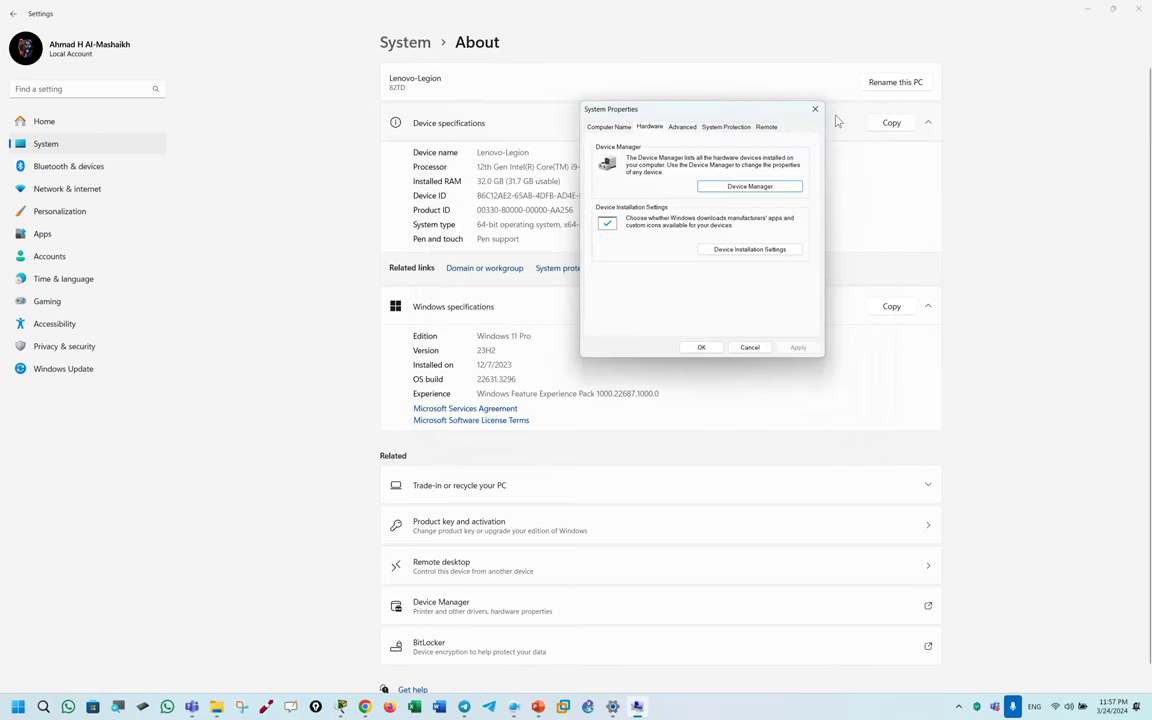
left_click(815, 108)
Step: Run ncpa.cpl to open the Network Connections window
key("super+e")
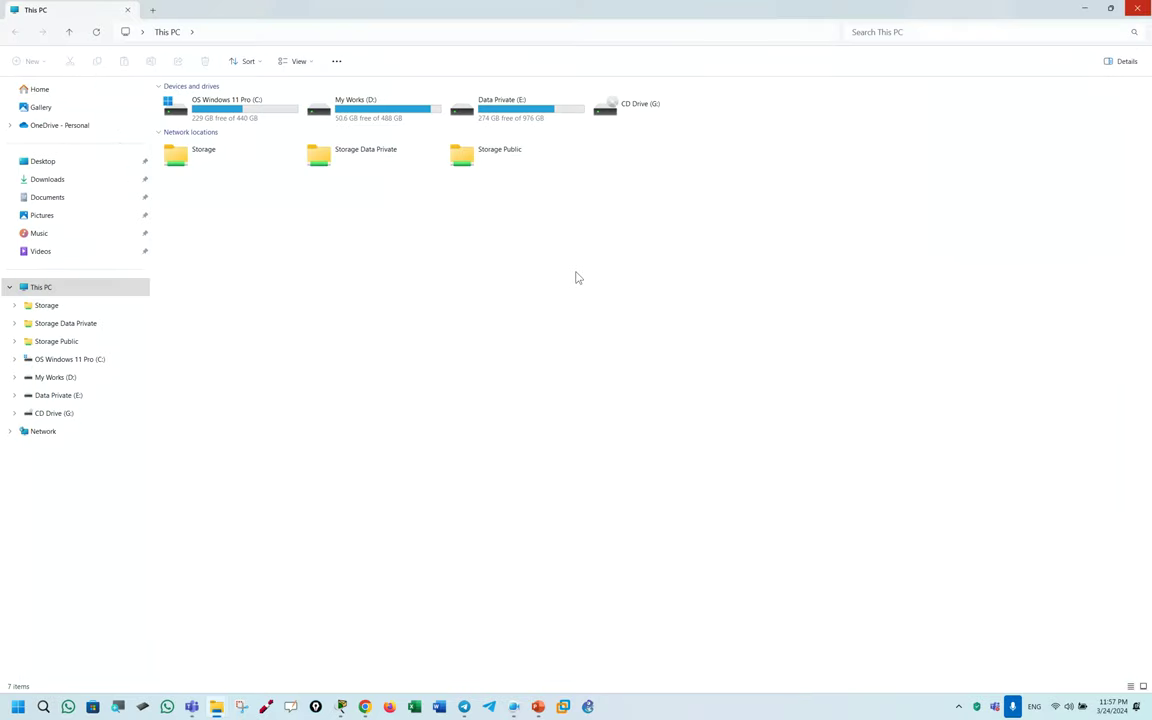
key("super+r")
type("ncpa.c")
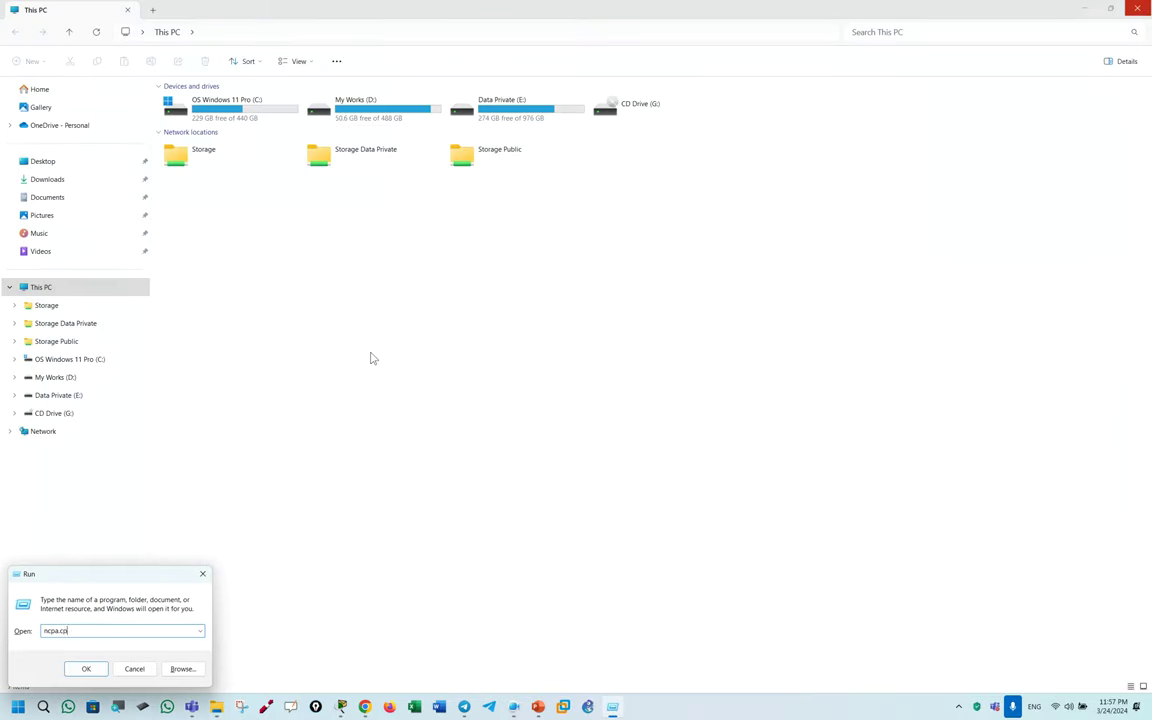
type("pl")
key("Return")
Step: Open the Ethernet connection's properties and examine the description of the QoS Packet Scheduler item
double_click(250, 85)
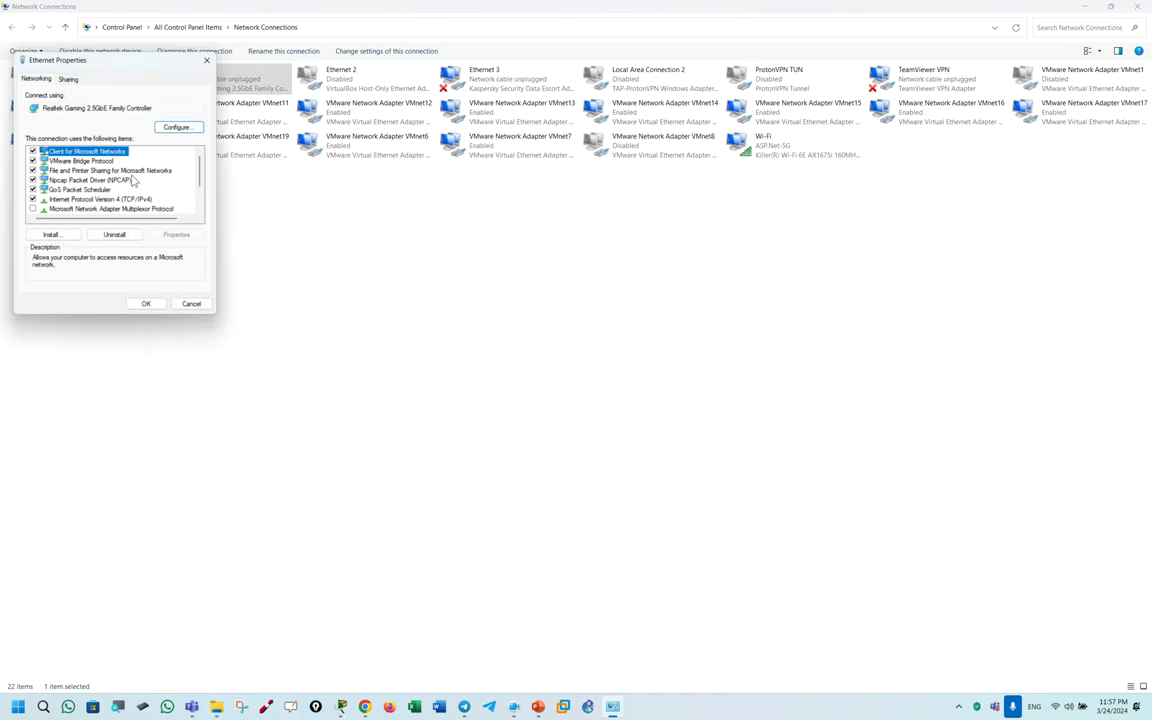
left_click_drag(103, 62, 644, 248)
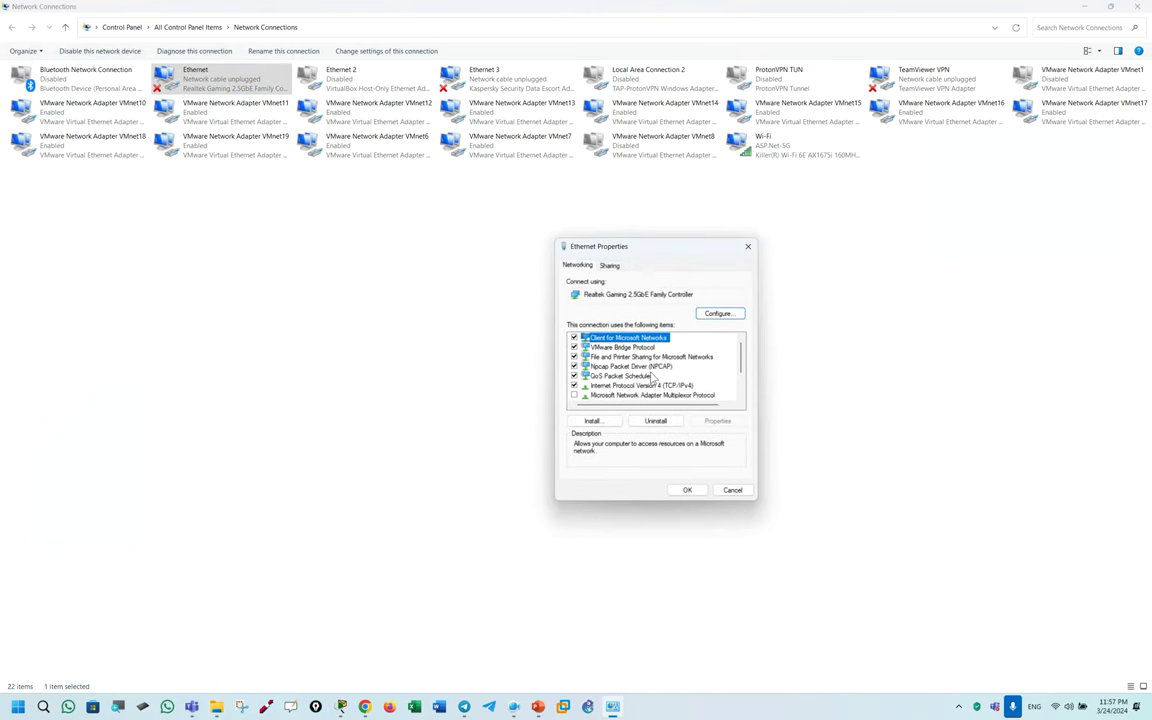
left_click(620, 376)
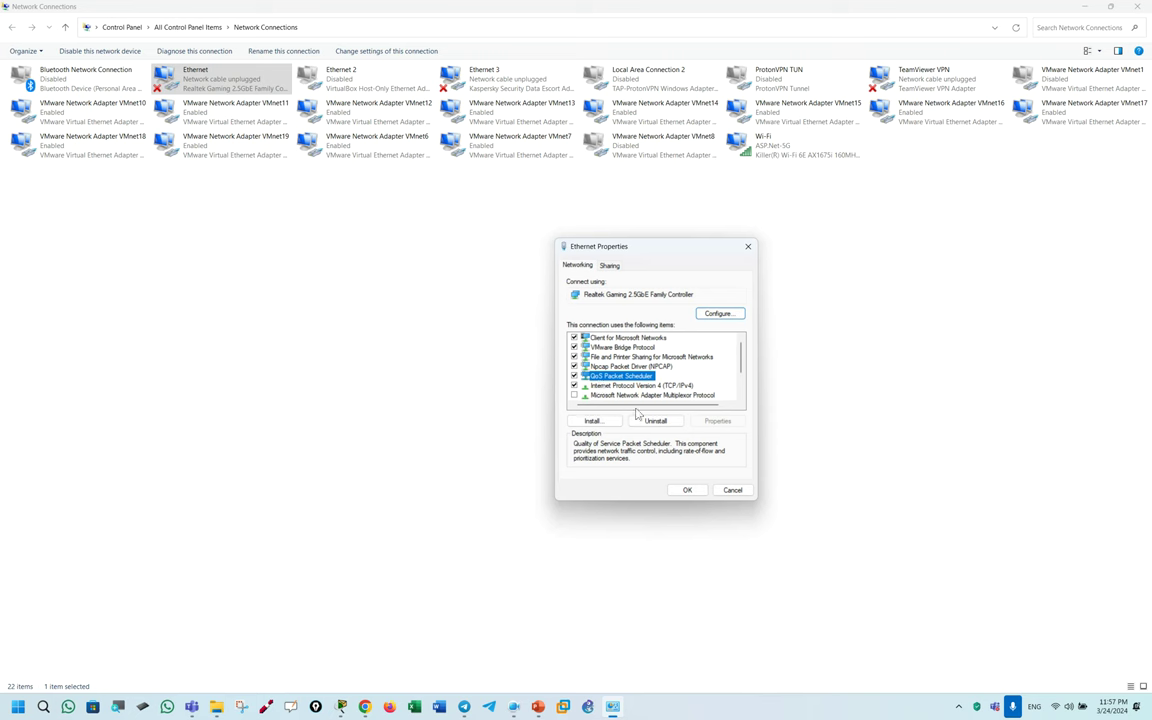
Step: Look through the installable network services and protocols without adding any, and close the Ethernet connection's properties
left_click(594, 421)
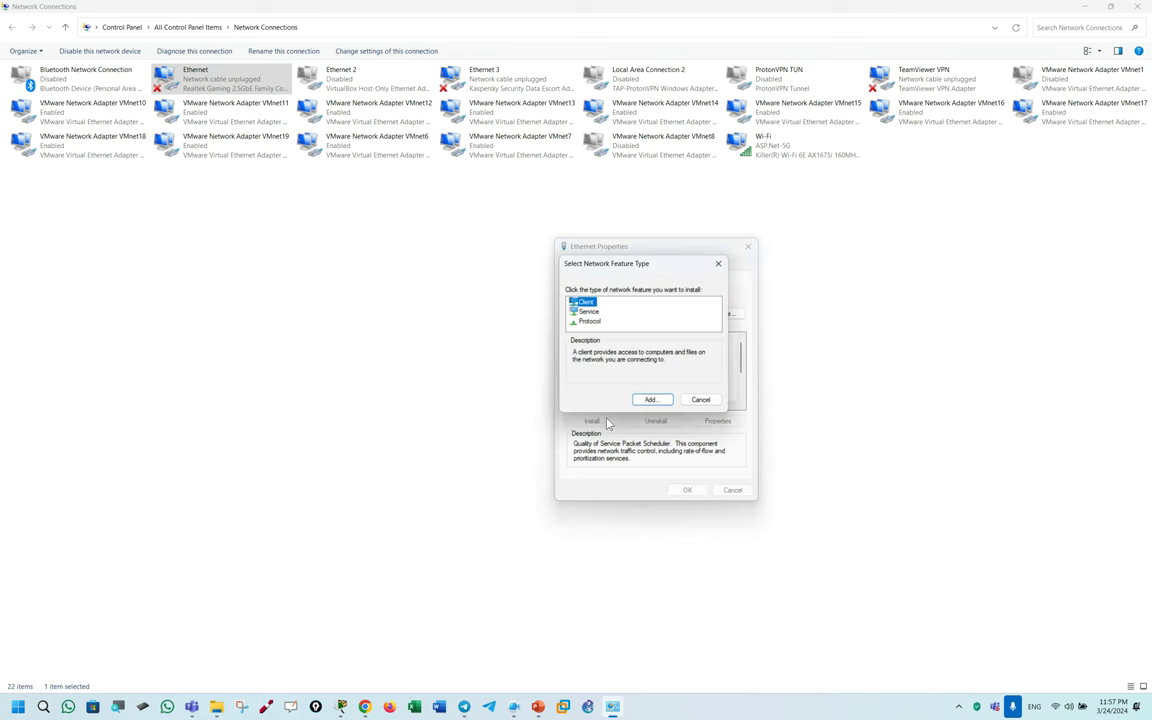
left_click(587, 312)
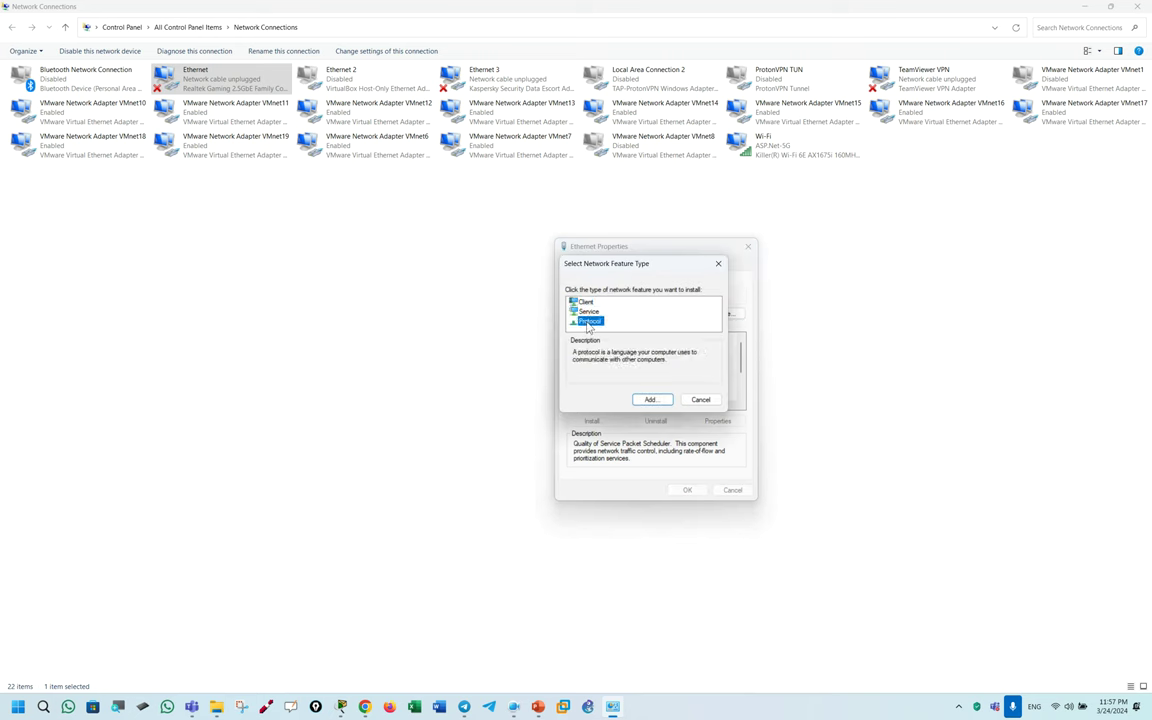
left_click(648, 399)
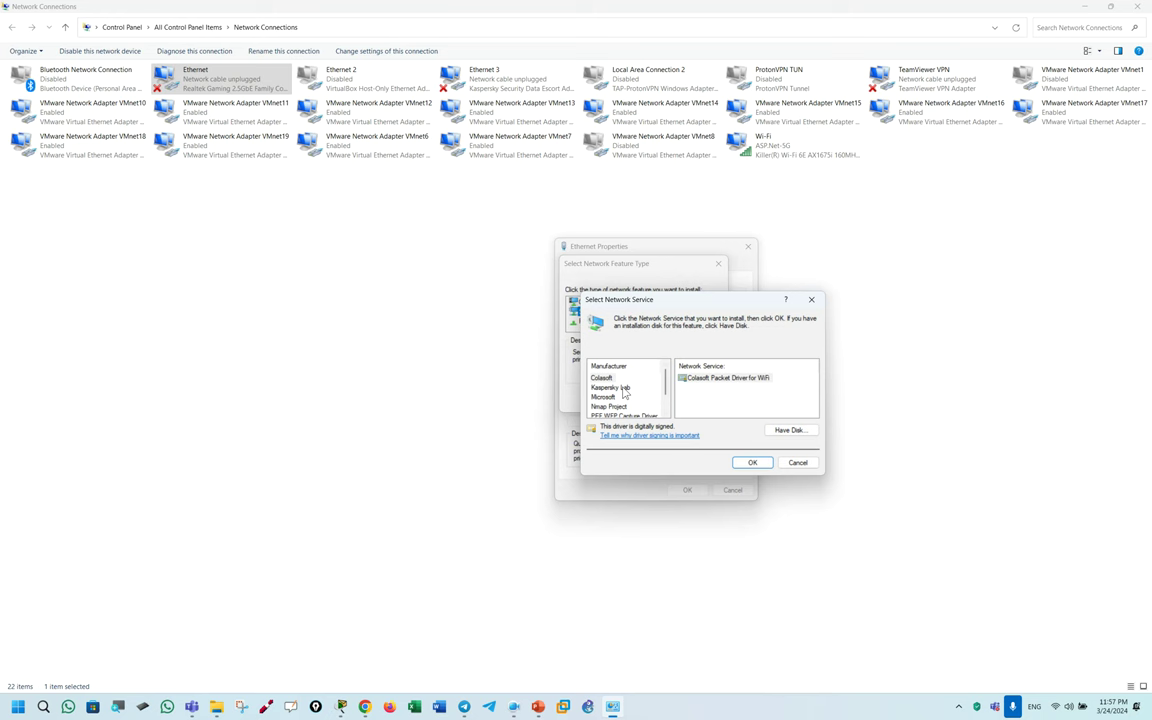
left_click(797, 462)
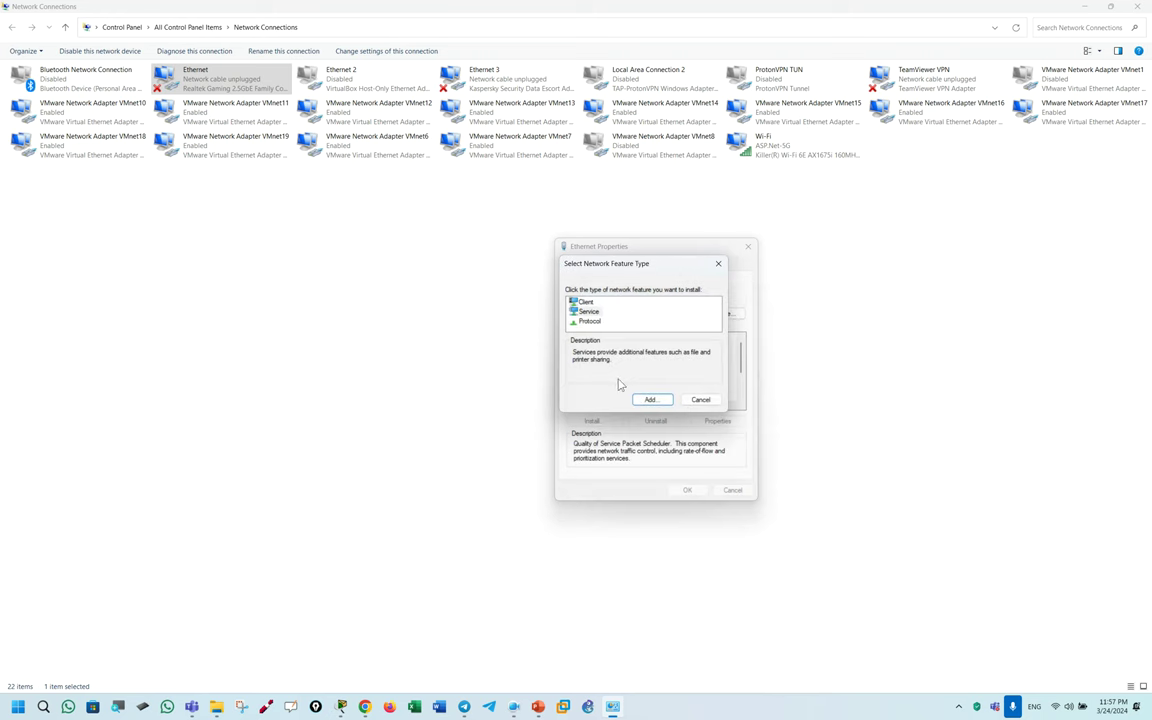
left_click(590, 321)
left_click(652, 399)
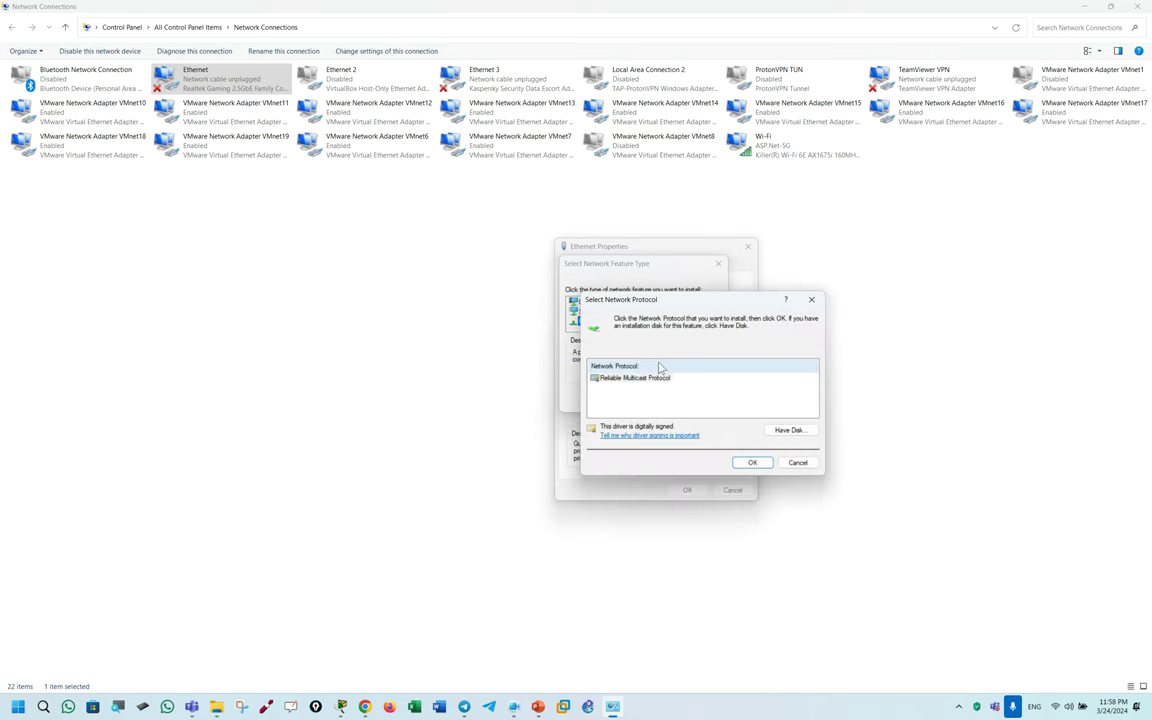
left_click(797, 462)
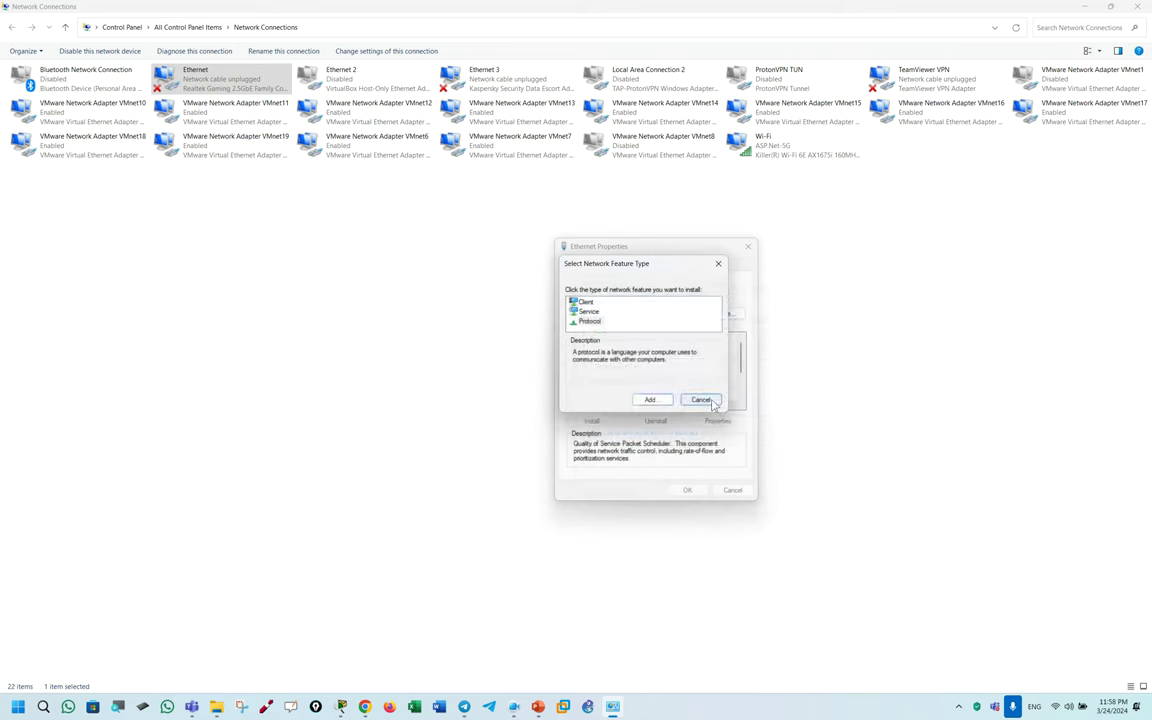
left_click(699, 399)
left_click(605, 377)
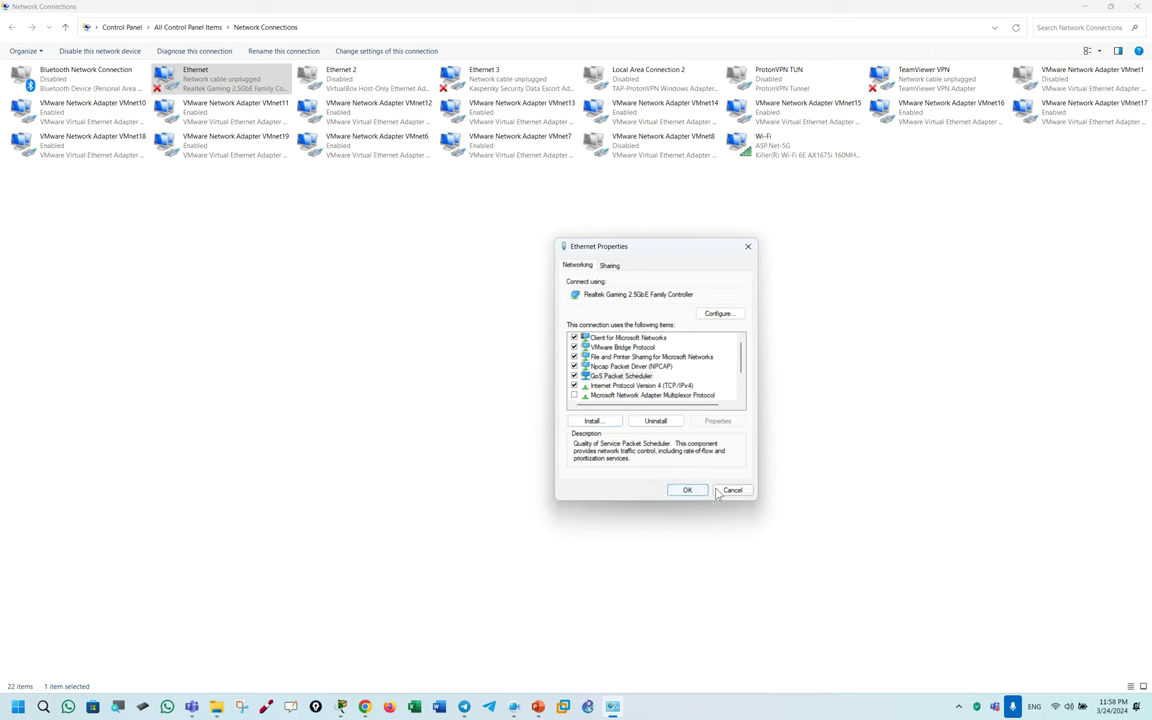
left_click(687, 489)
Step: Examine the QoS Packet Scheduler item in the Wi-Fi connection's properties, and close its properties and status windows
double_click(763, 145)
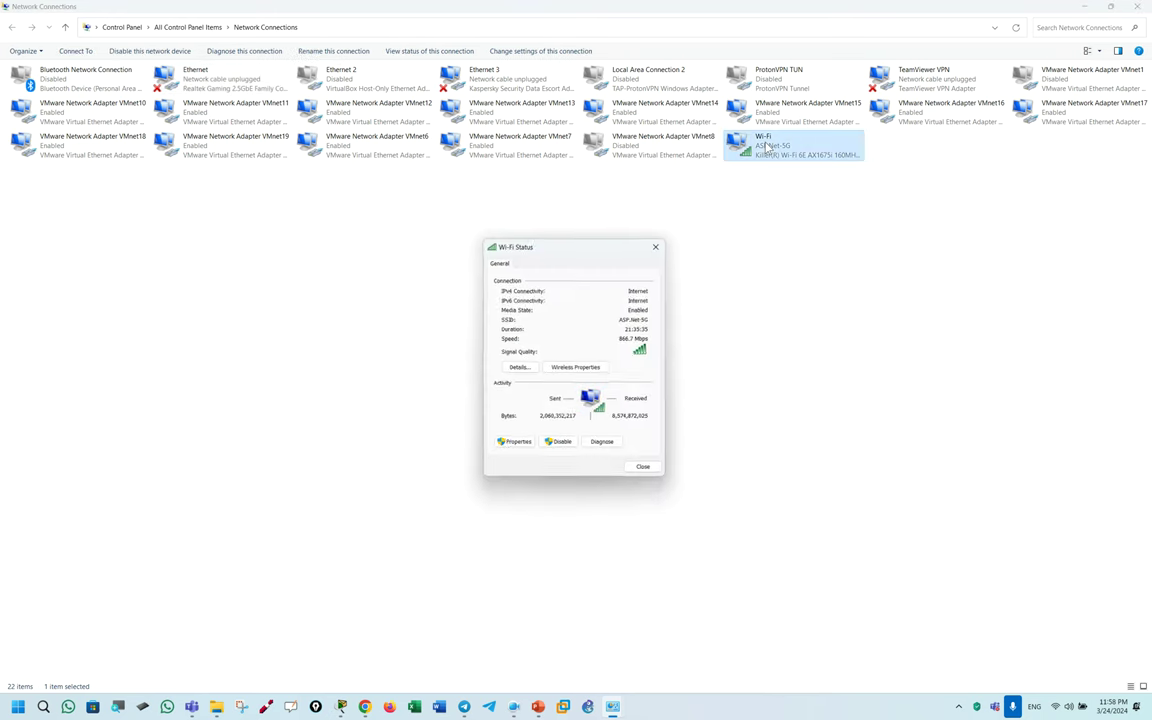
left_click(513, 445)
scroll(570, 388, "down", 1)
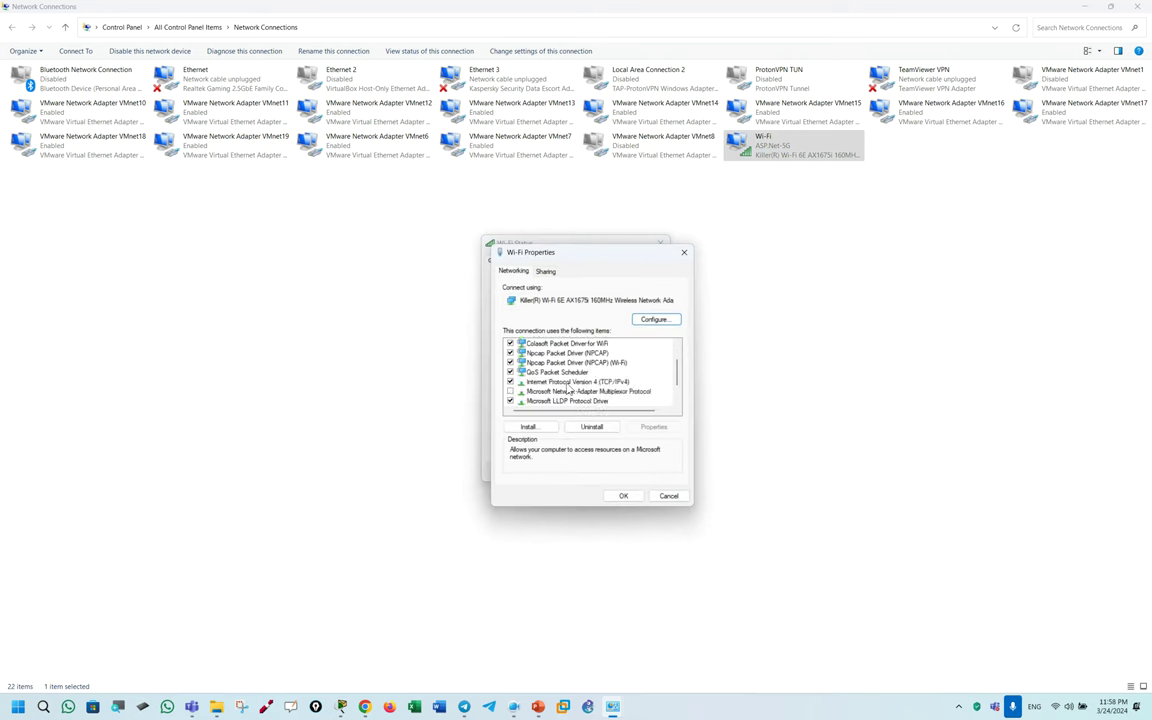
left_click(562, 372)
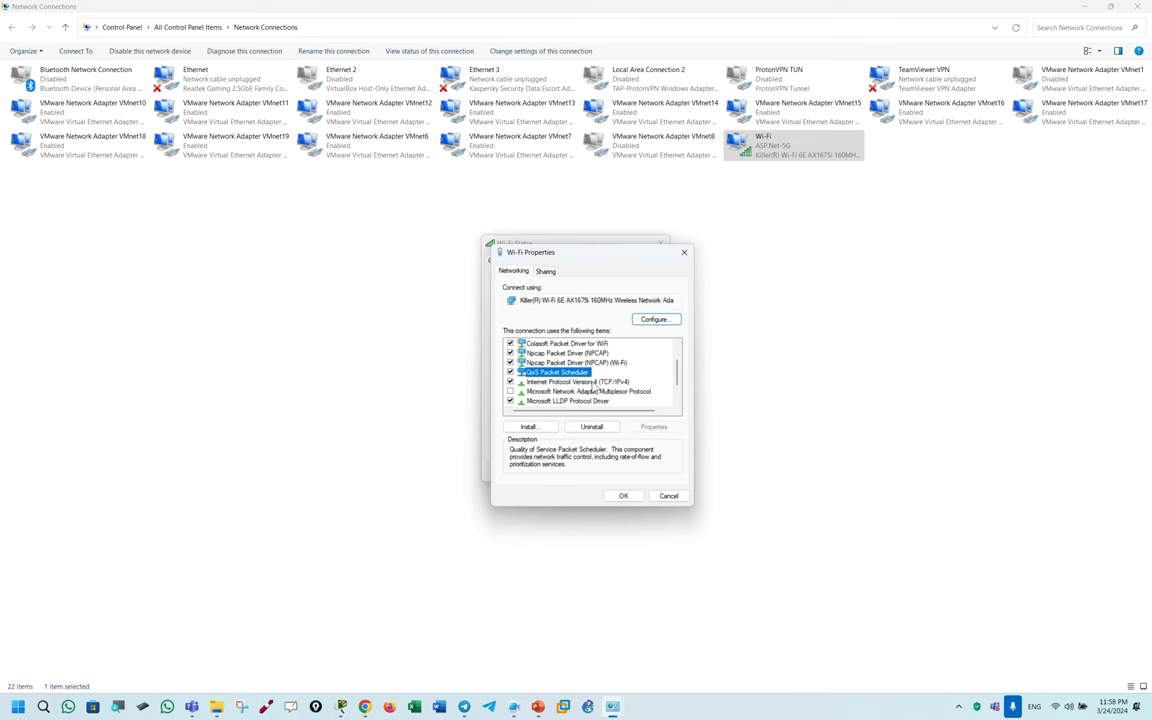
left_click(668, 496)
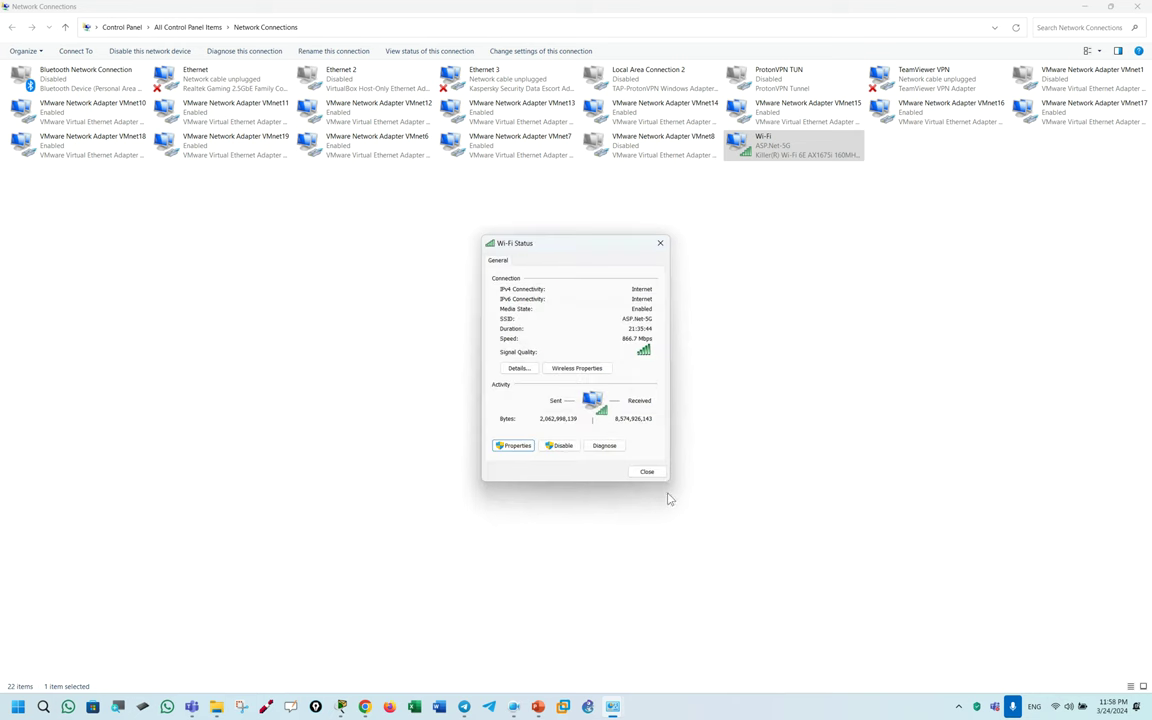
left_click(648, 471)
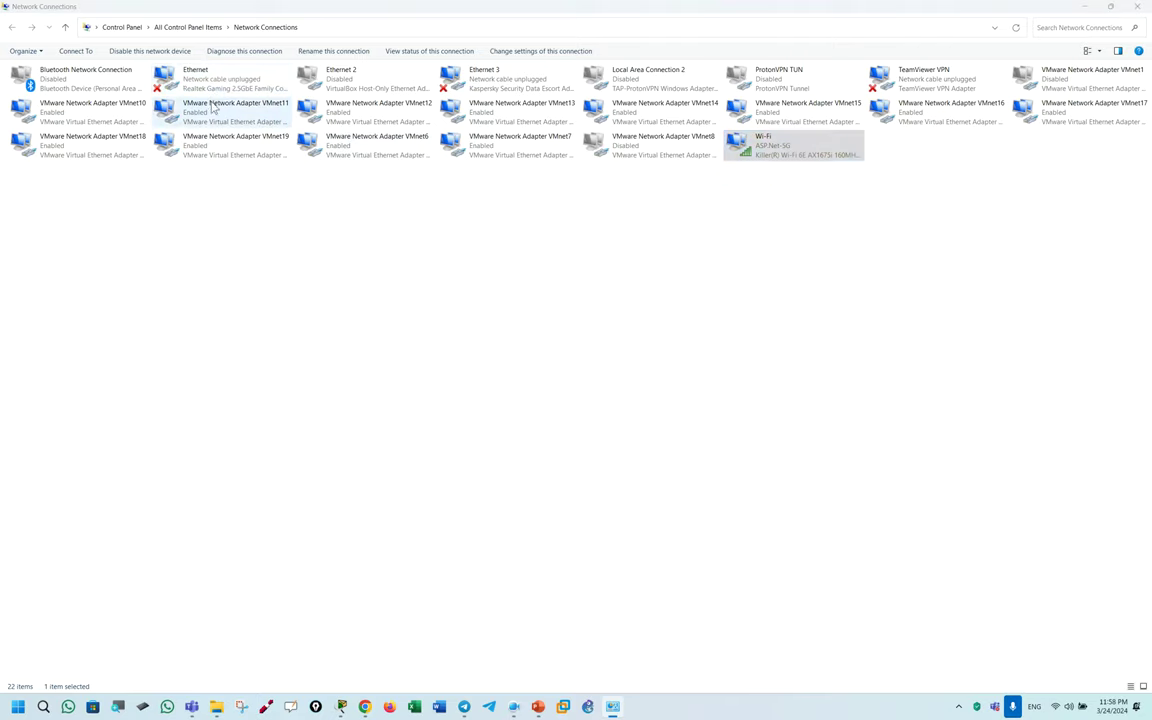
Step: Open Device Manager through the advanced system settings of This PC
key("super+e")
right_click(362, 350)
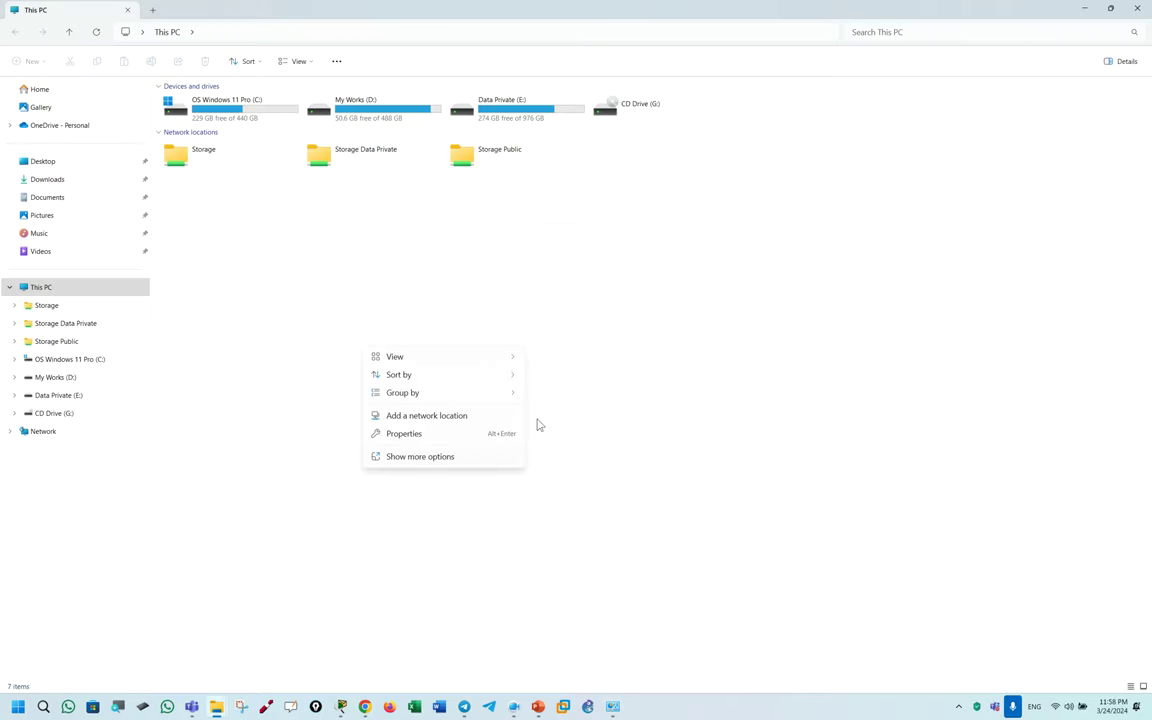
left_click(465, 458)
left_click(437, 443)
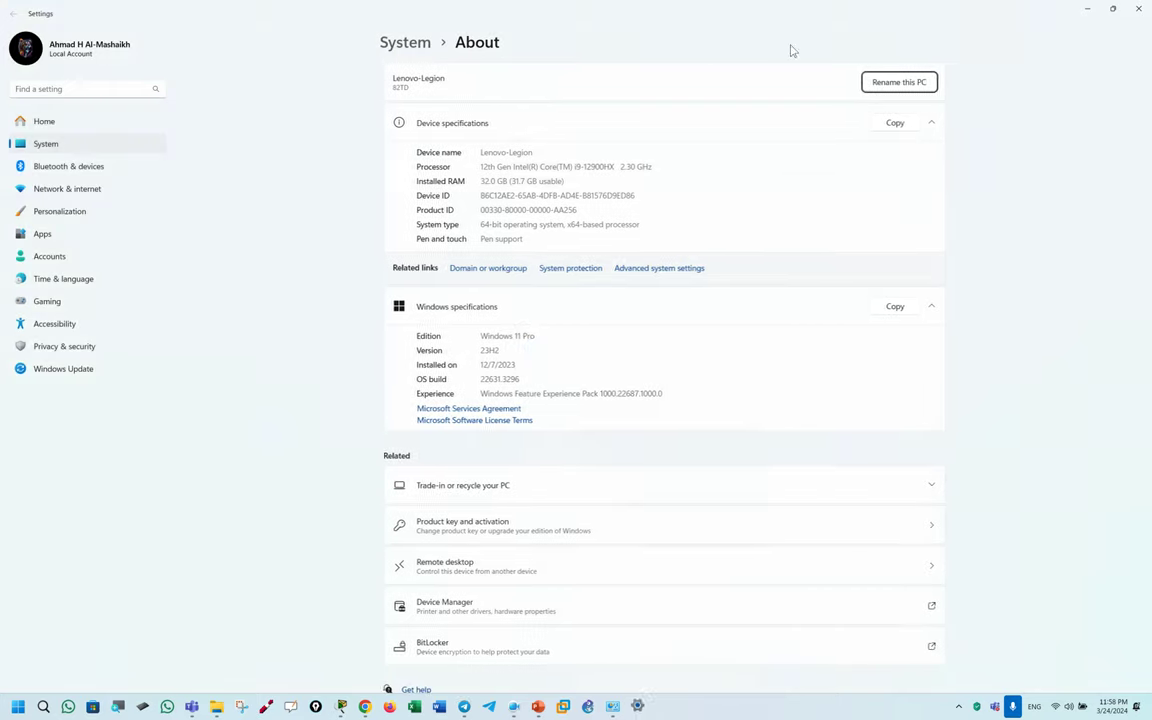
left_click(668, 267)
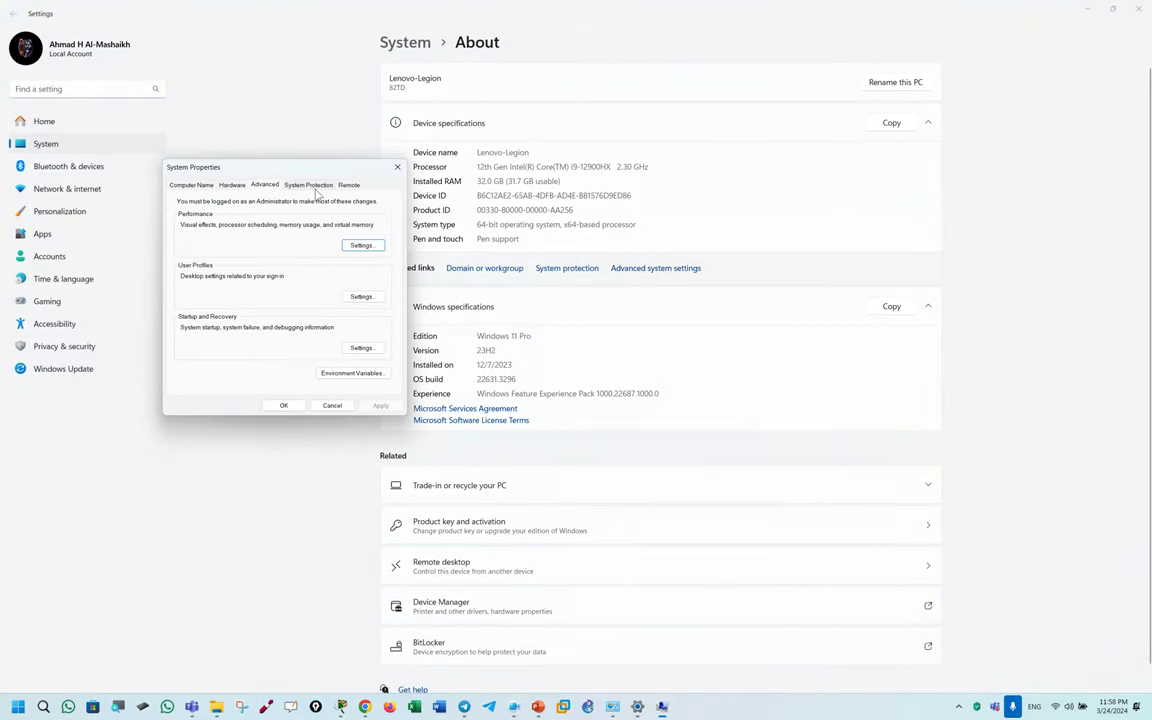
left_click(360, 245)
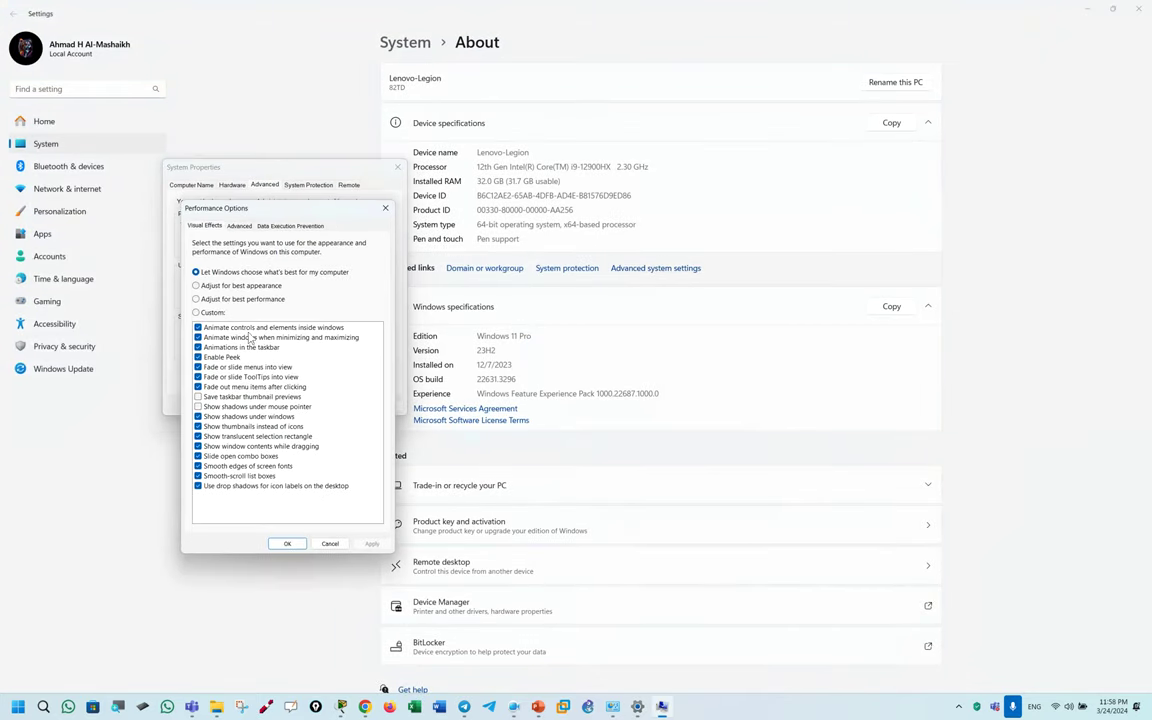
key("Escape")
left_click(232, 184)
left_click(350, 243)
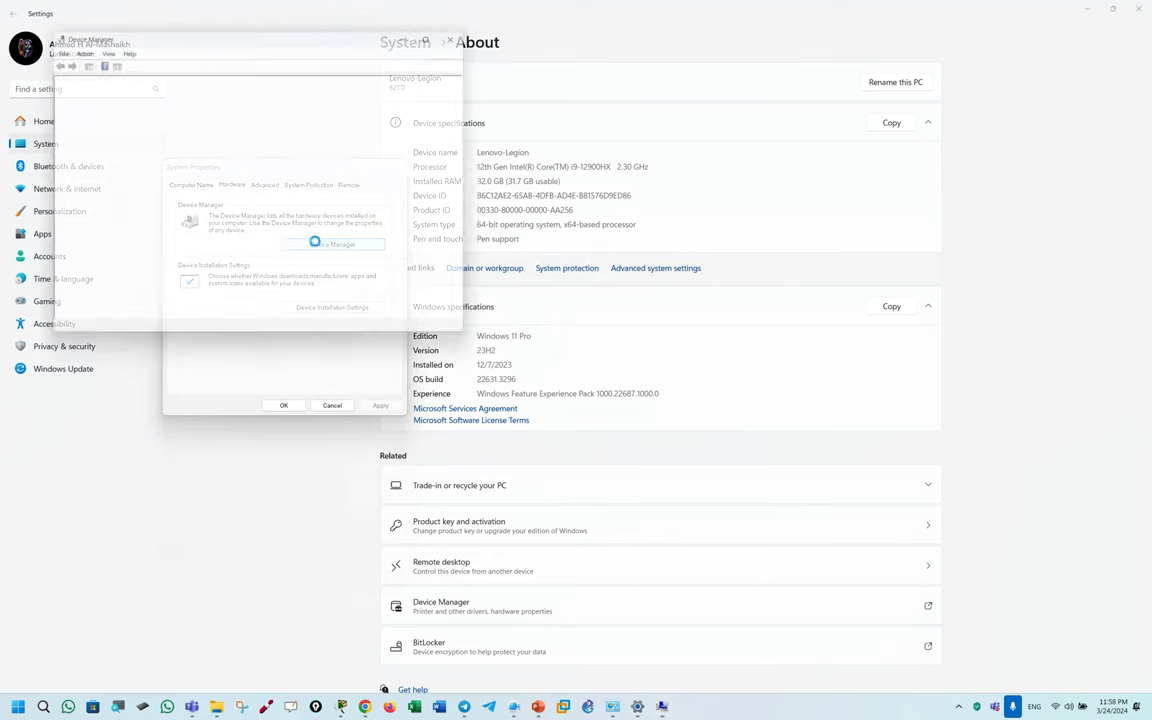
Step: Open the properties of the Realtek Gaming 2.5GbE Family Controller under the network adapters
scroll(176, 276, "down", 2)
left_click(135, 218)
left_click(140, 208)
right_click(140, 208)
left_click(150, 279)
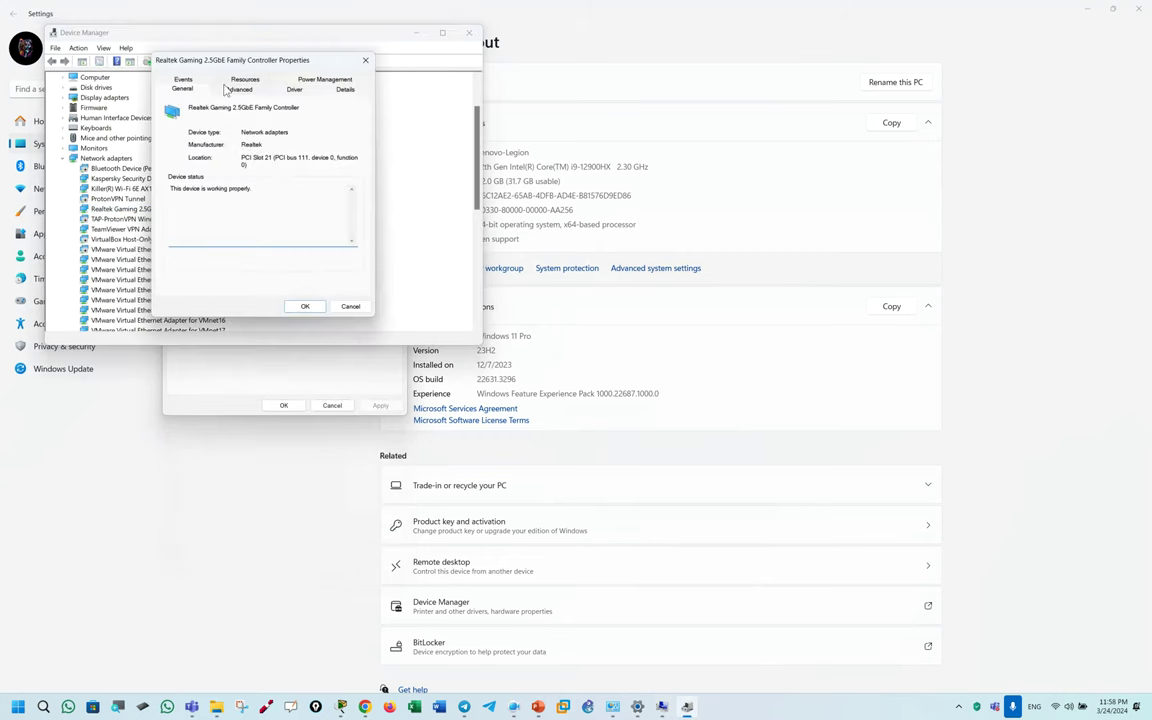
Step: Set the Realtek adapter's Priority & VLAN advanced property to VLAN Enabled and apply it
left_click(236, 90)
scroll(202, 235, "down", 1)
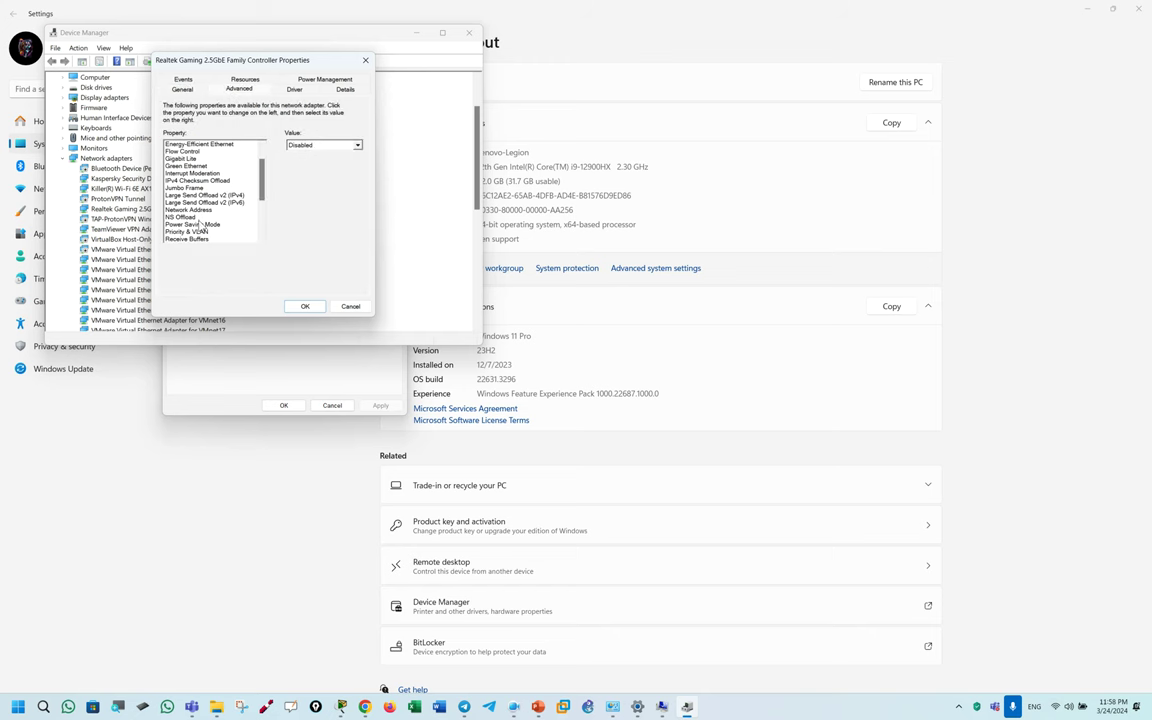
scroll(200, 232, "down", 1)
left_click(194, 210)
left_click(305, 146)
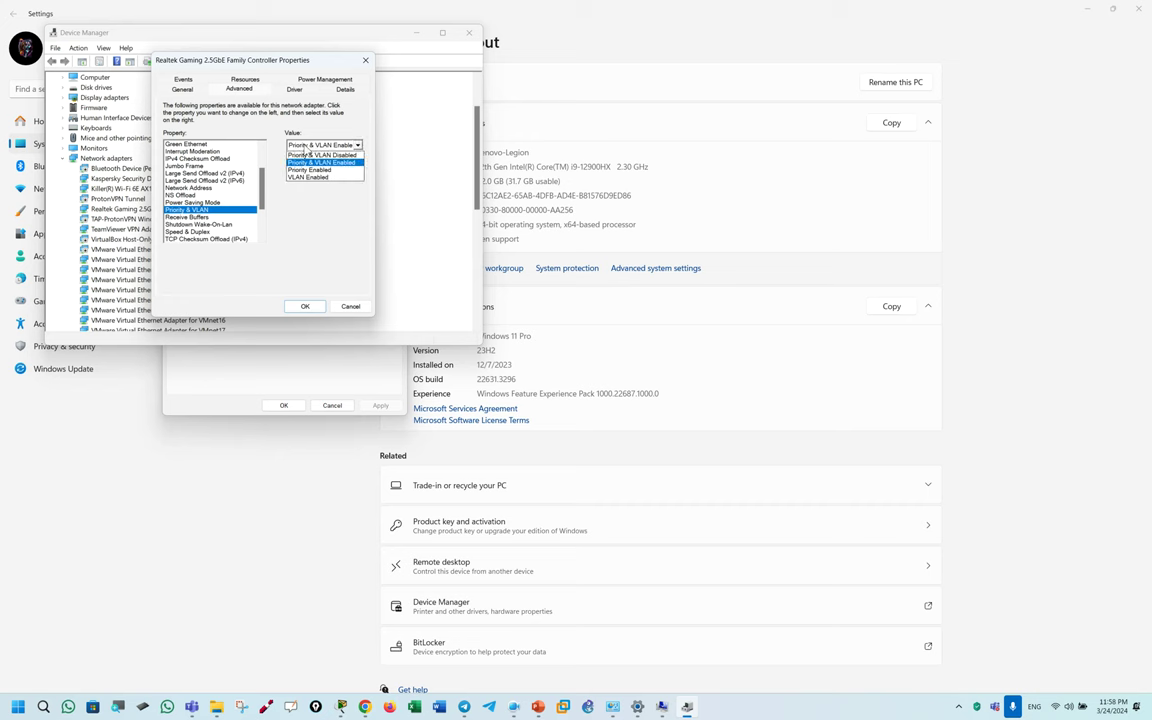
left_click(329, 177)
left_click(305, 306)
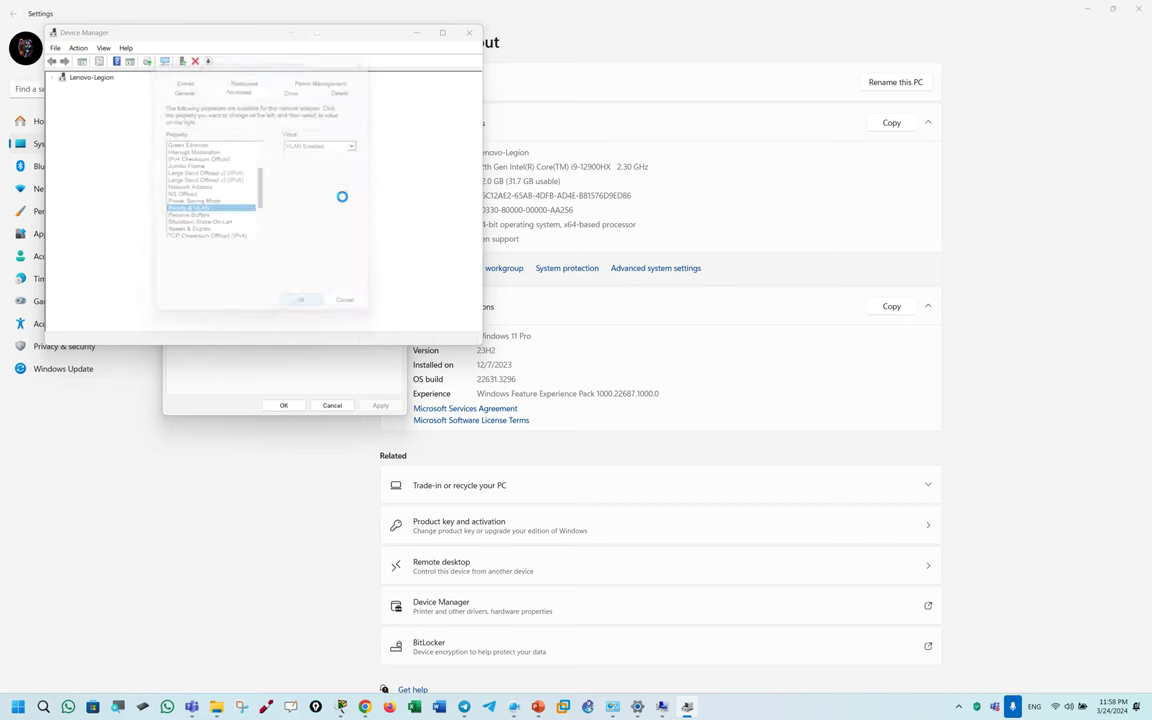
Step: Close Device Manager and System Properties, leaving the system settings for File Explorer
left_click(468, 32)
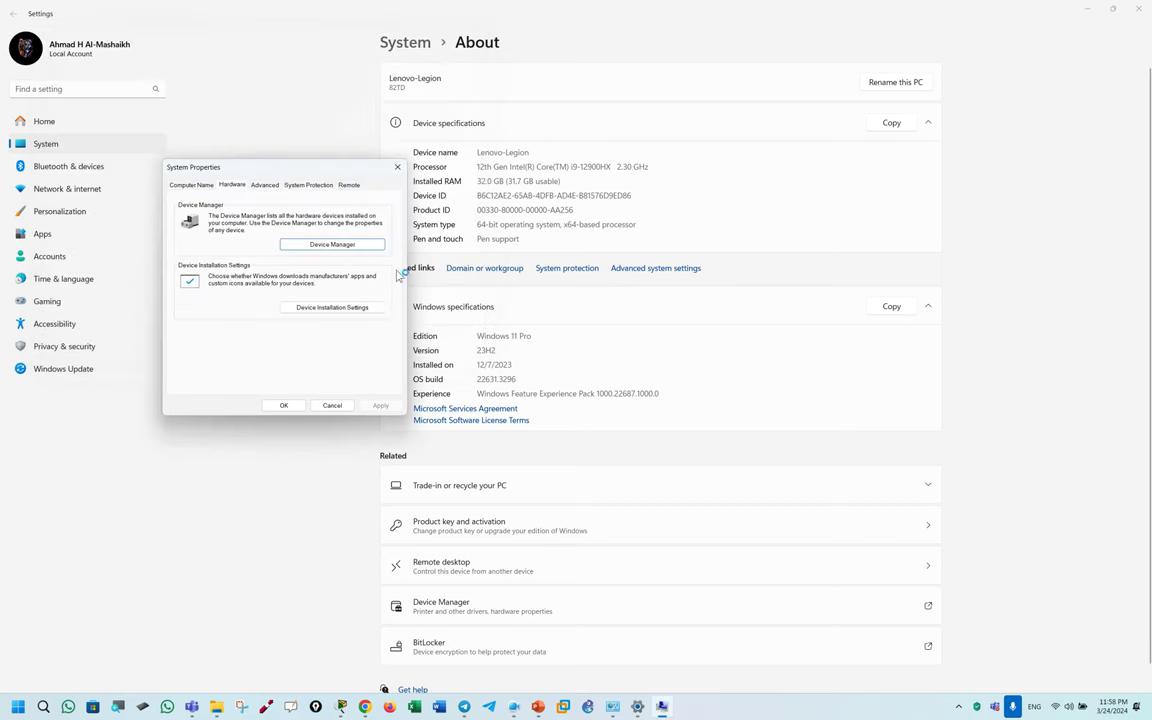
left_click(328, 405)
key("super+e")
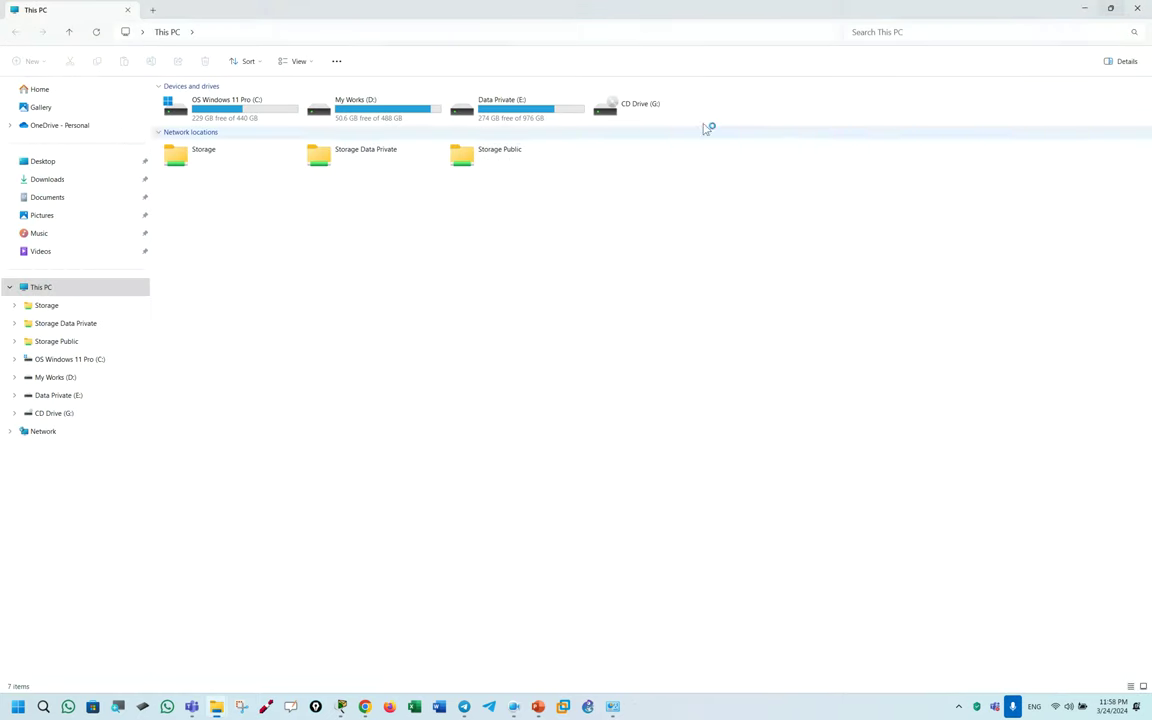
Step: Open the Ethernet connection's properties again from Network Connections
left_click(219, 89)
right_click(219, 88)
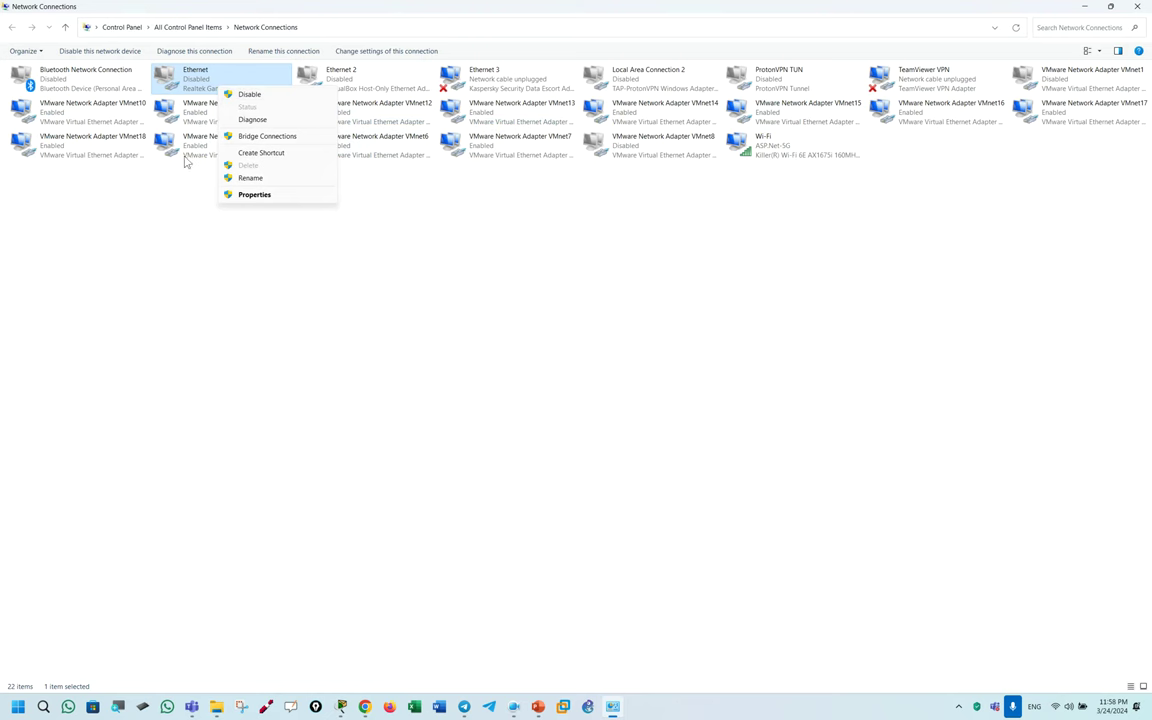
left_click(167, 198)
right_click(183, 93)
left_click(220, 192)
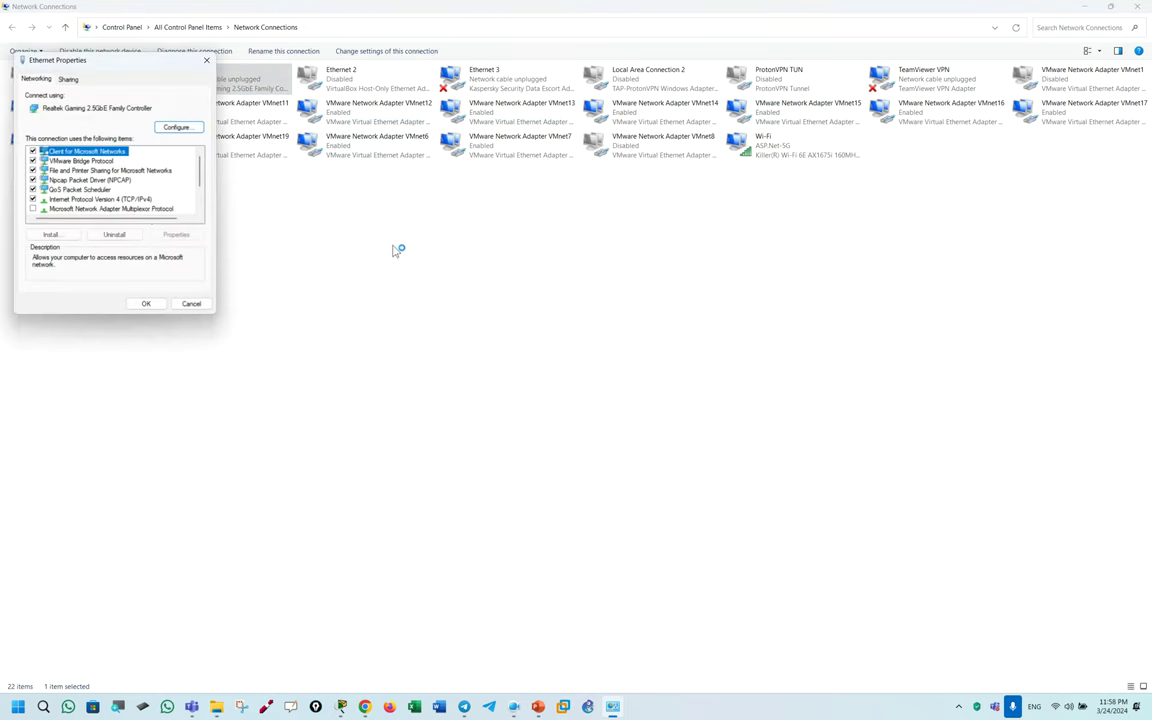
Step: Select the QoS Packet Scheduler and review the full list of items used by the Ethernet connection
left_click(80, 189)
left_click_drag(95, 62, 644, 175)
scroll(650, 315, "down", 2)
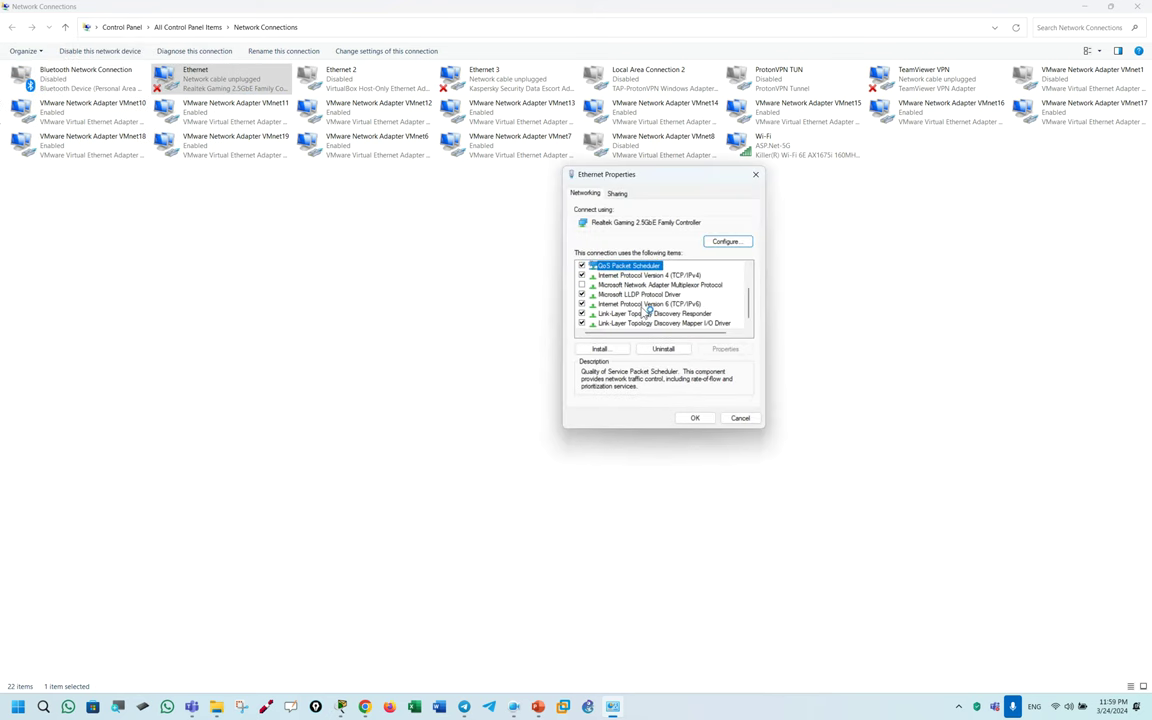
scroll(640, 318, "up", 2)
scroll(700, 324, "down", 1)
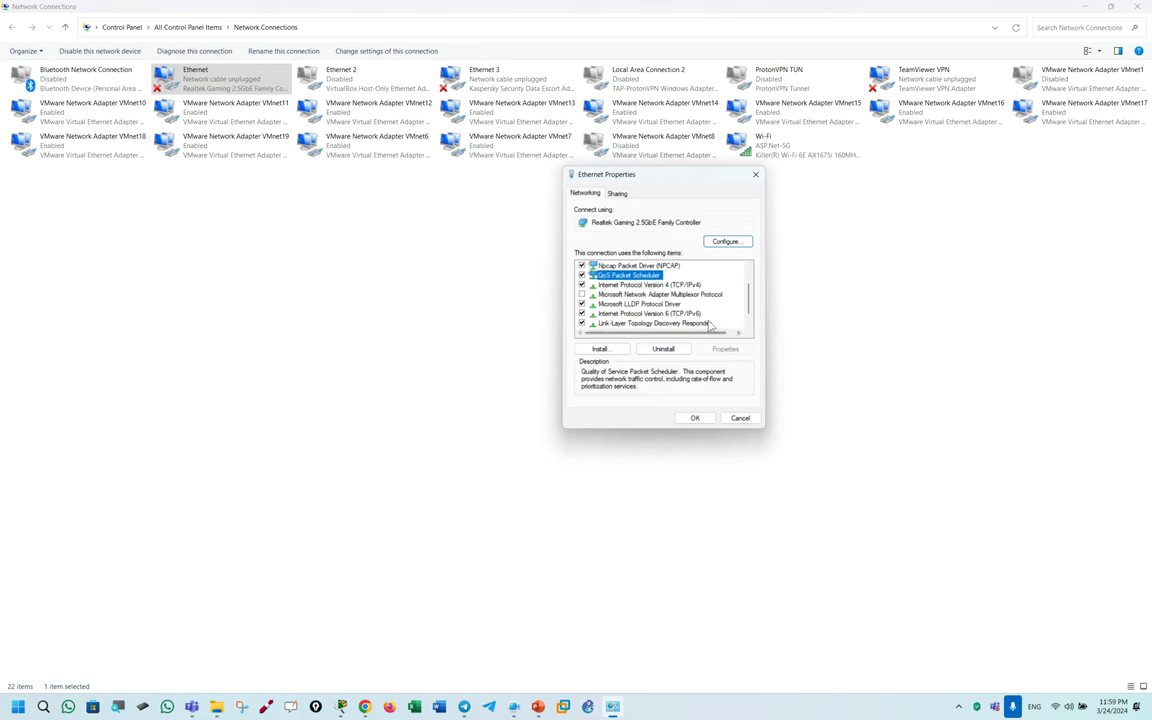
scroll(705, 328, "down", 1)
scroll(700, 334, "up", 2)
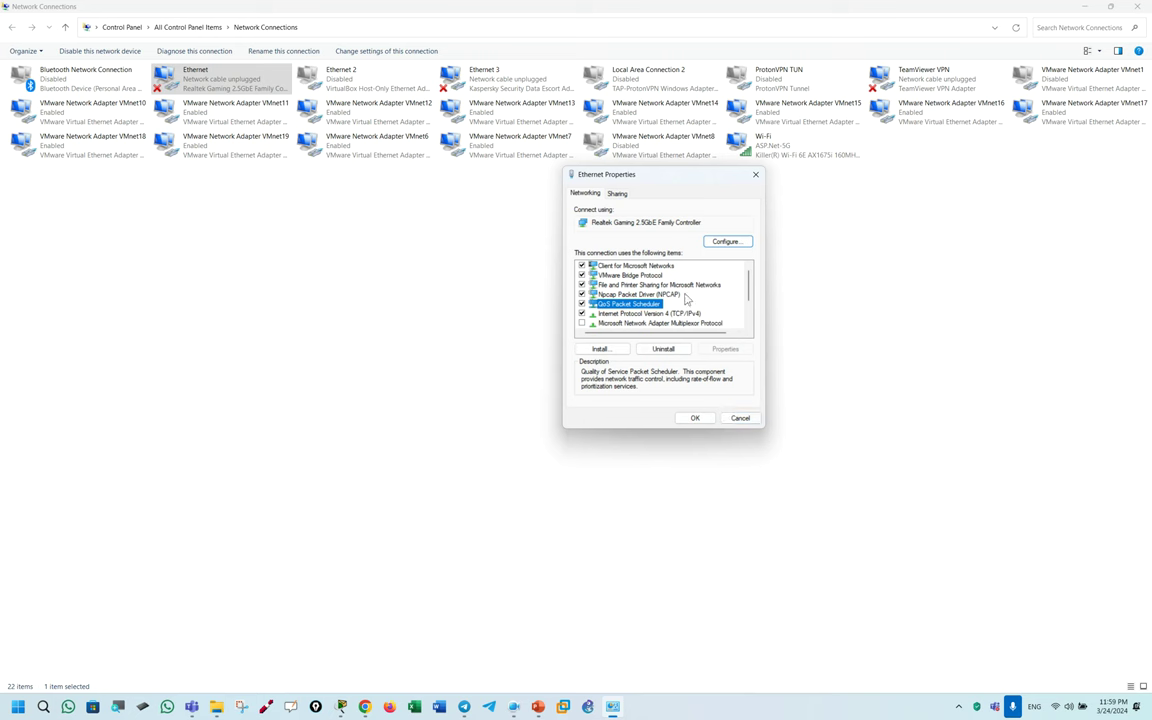
Step: Review the Ethernet connection's Internet Connection Sharing options and its available home networking connections, and close the properties without changes
left_click(616, 193)
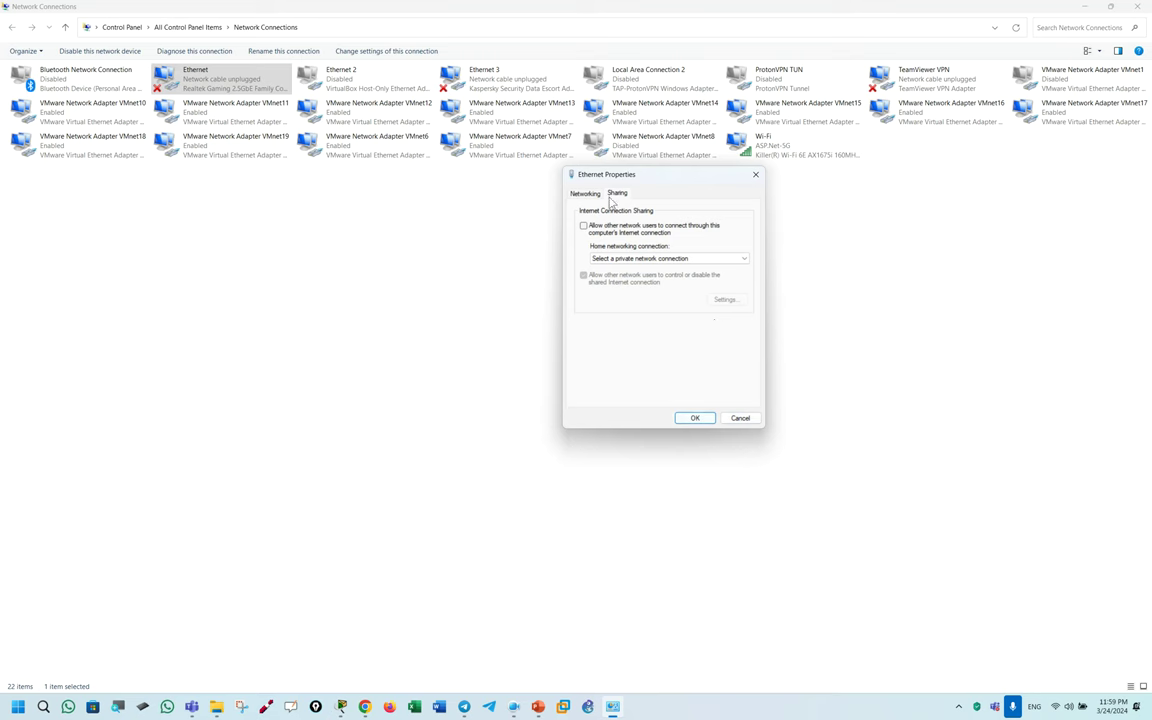
left_click(598, 258)
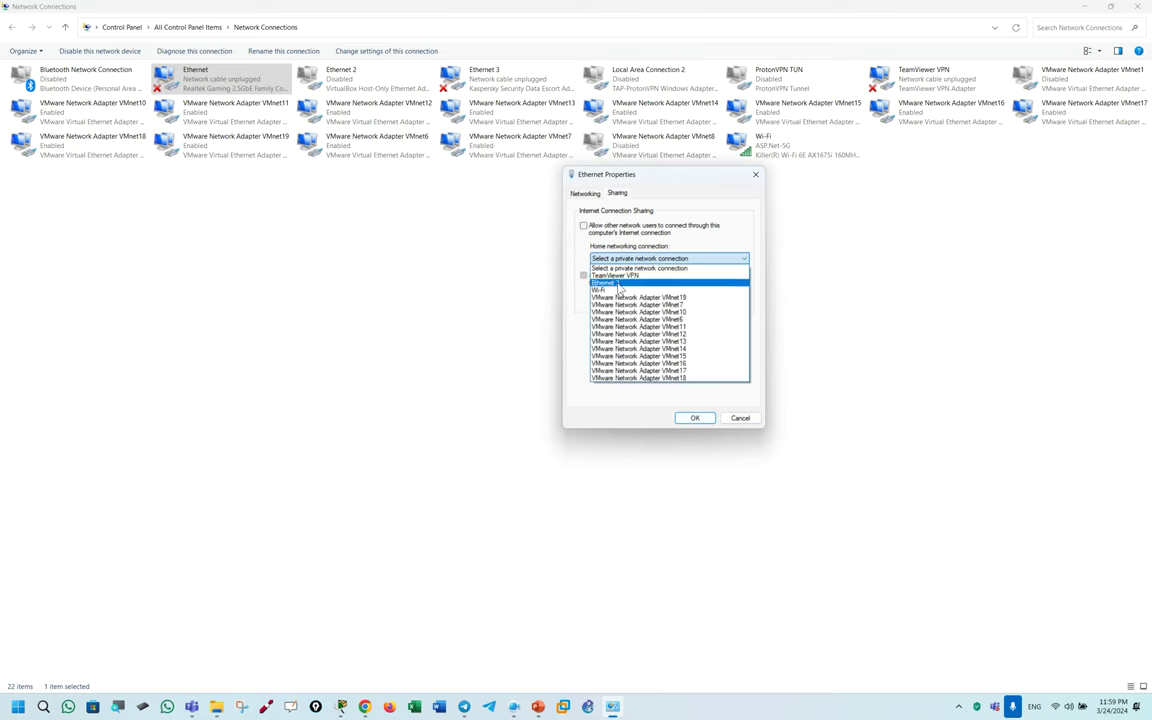
left_click(676, 244)
left_click(755, 175)
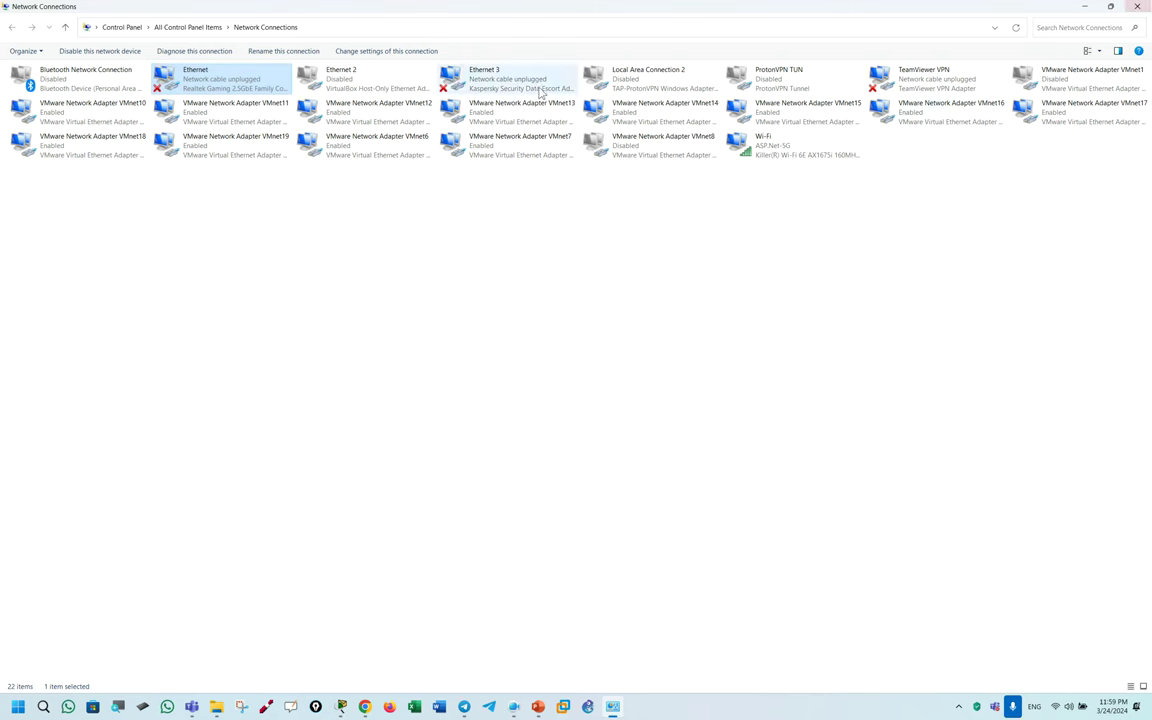
Step: Disable the Ethernet adapter and close Network Connections
right_click(262, 77)
left_click(291, 84)
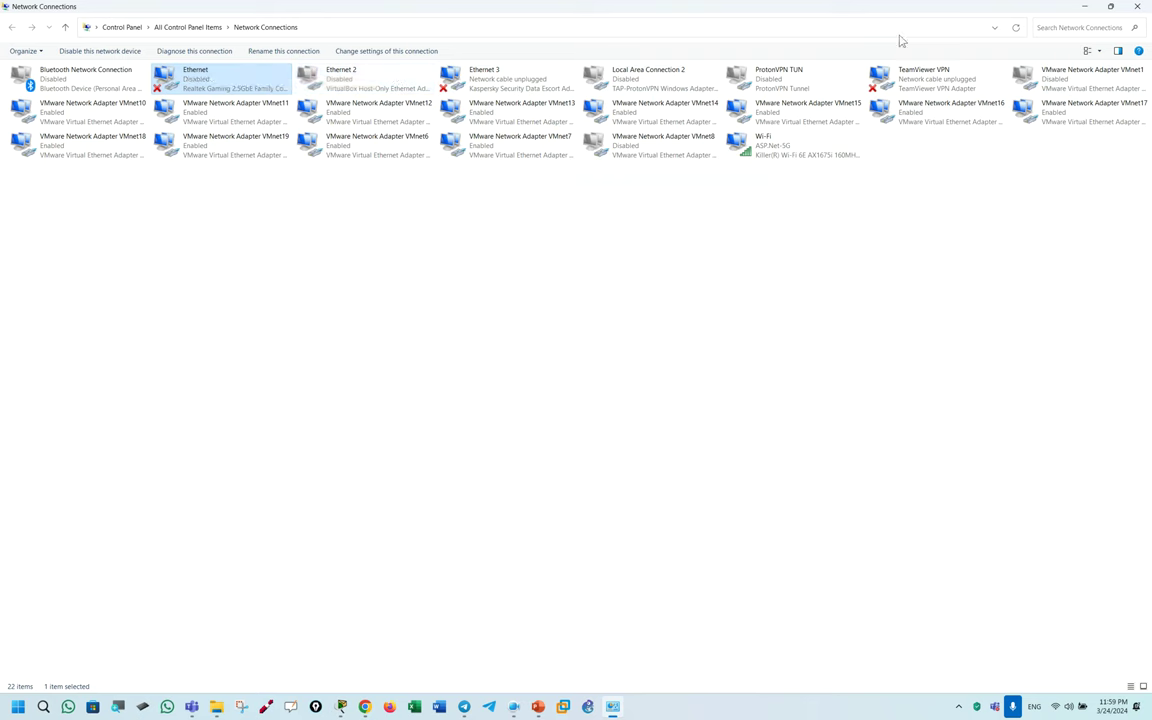
left_click(1137, 6)
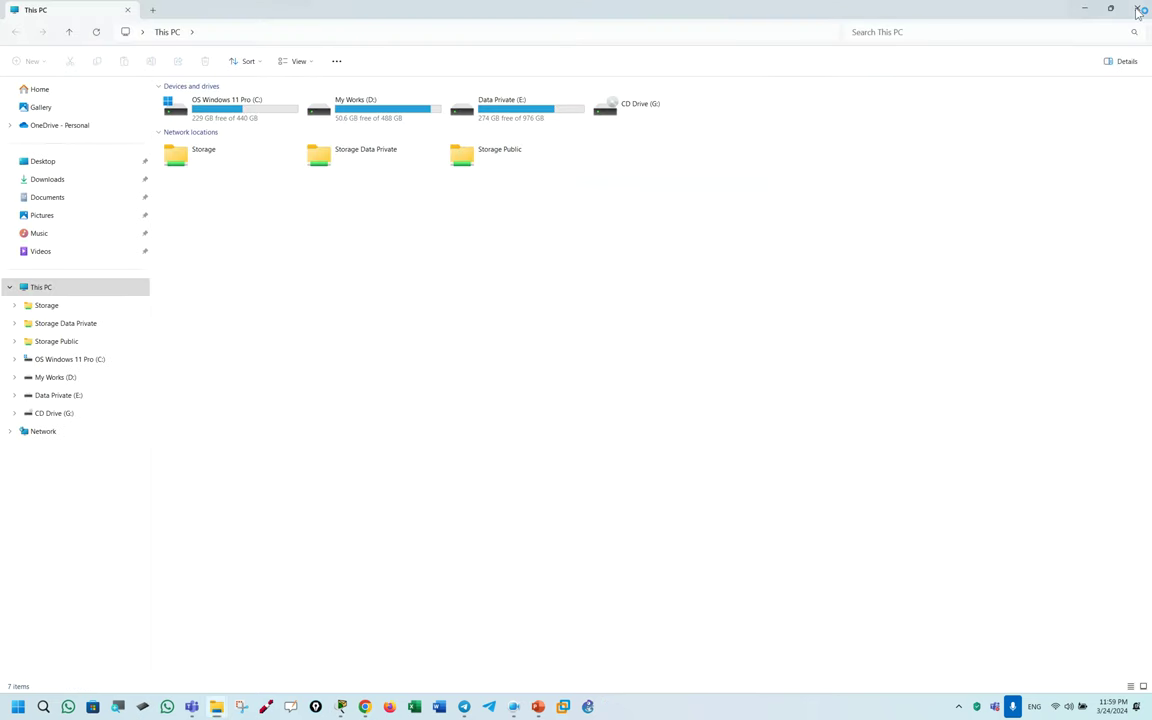
Step: Return to the PowerPoint slide on network hardware and underline "Switches and Hubs" with the pink pen
left_click(1088, 9)
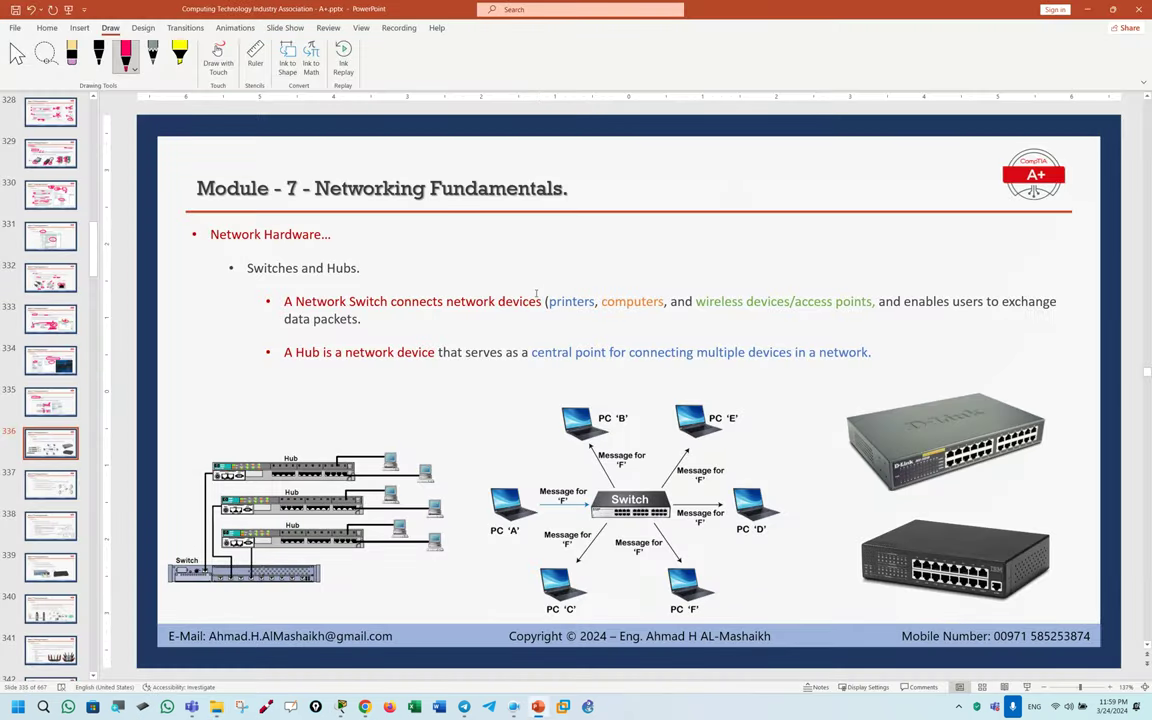
left_click_drag(224, 285, 353, 280)
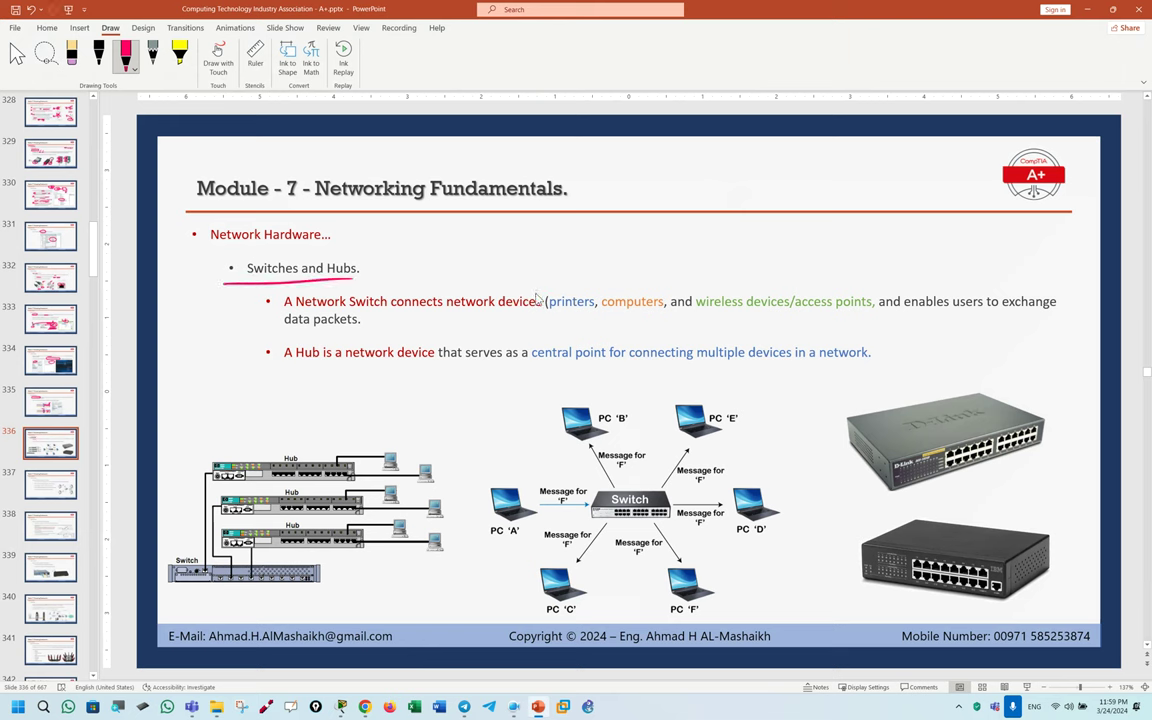
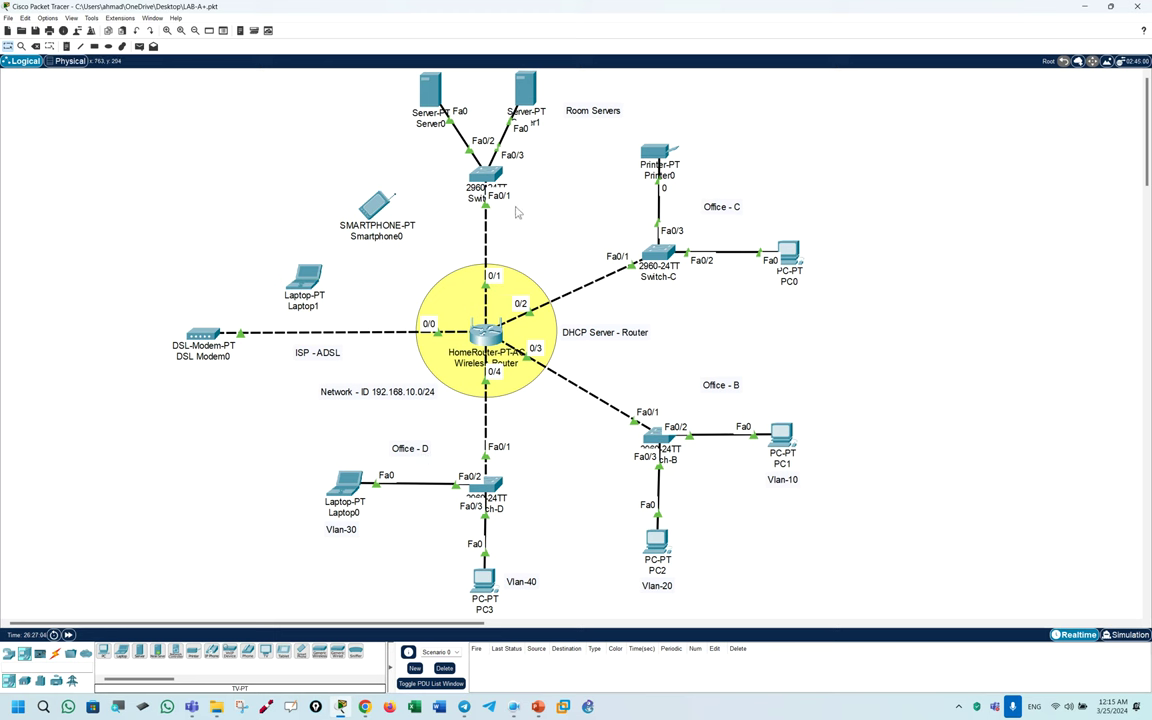
Step: Switch to PowerPoint and, on the Reserve IP Addresses slide, outline "Manually assign", the manually assigned IP section and the router's settings menu
key("alt+Tab")
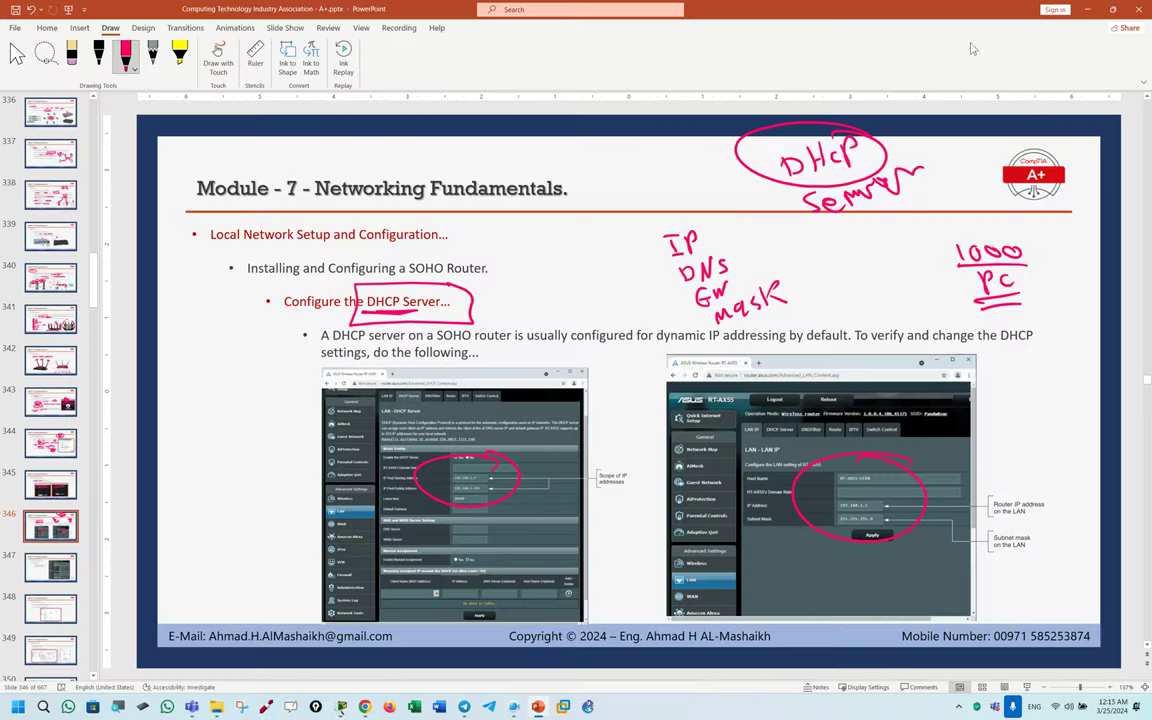
key("Page_Down")
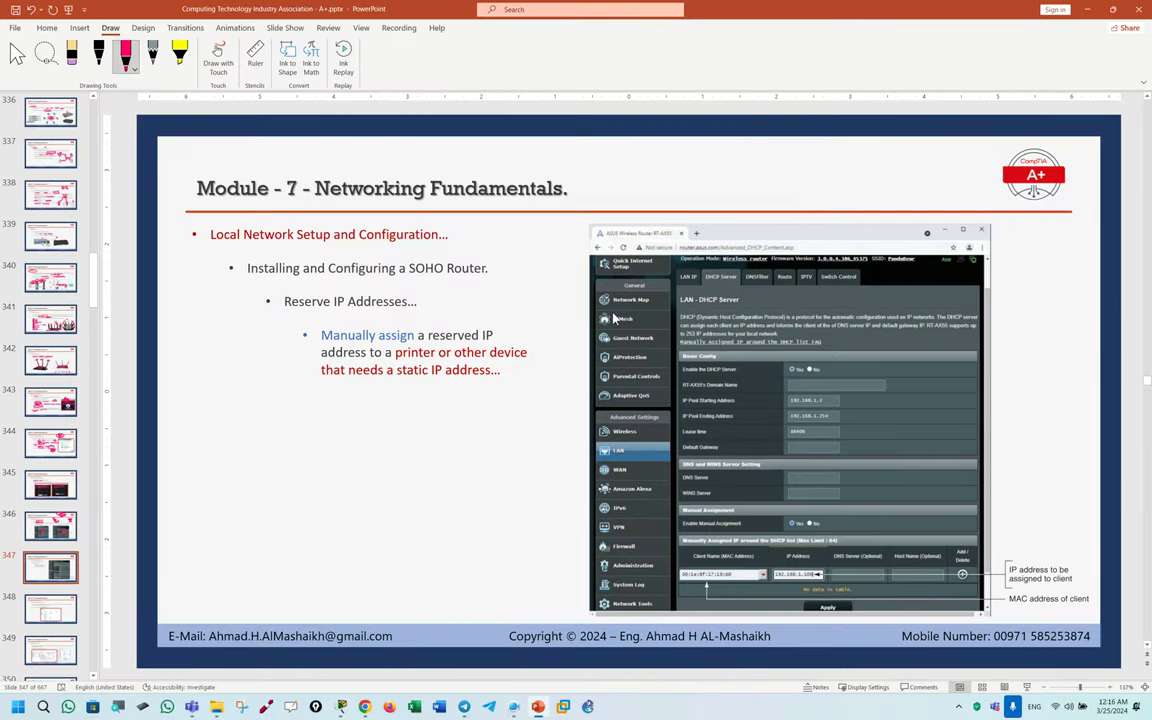
mouse_move(392, 356)
left_mouse_down()
mouse_move(308, 330)
mouse_move(424, 322)
mouse_move(433, 343)
left_mouse_up()
mouse_move(682, 540)
left_mouse_down()
mouse_move(835, 533)
mouse_move(848, 565)
mouse_move(682, 545)
left_mouse_up()
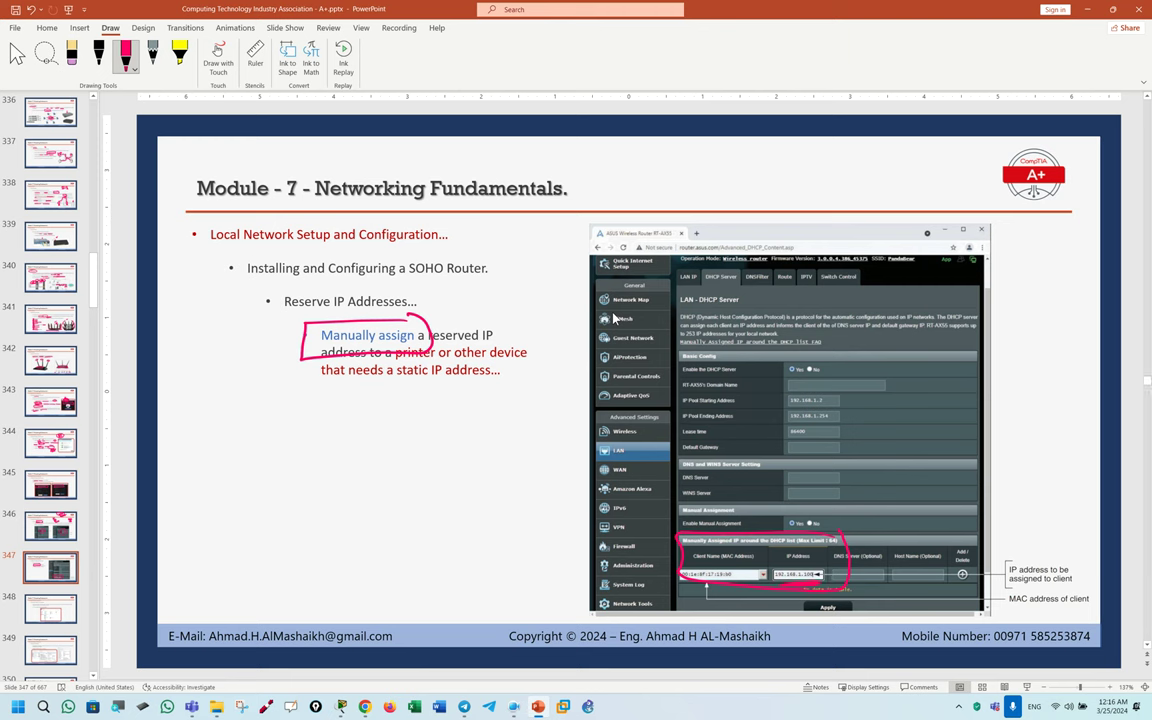
mouse_move(680, 262)
left_mouse_down()
mouse_move(572, 266)
mouse_move(582, 560)
mouse_move(690, 600)
mouse_move(675, 262)
left_mouse_up()
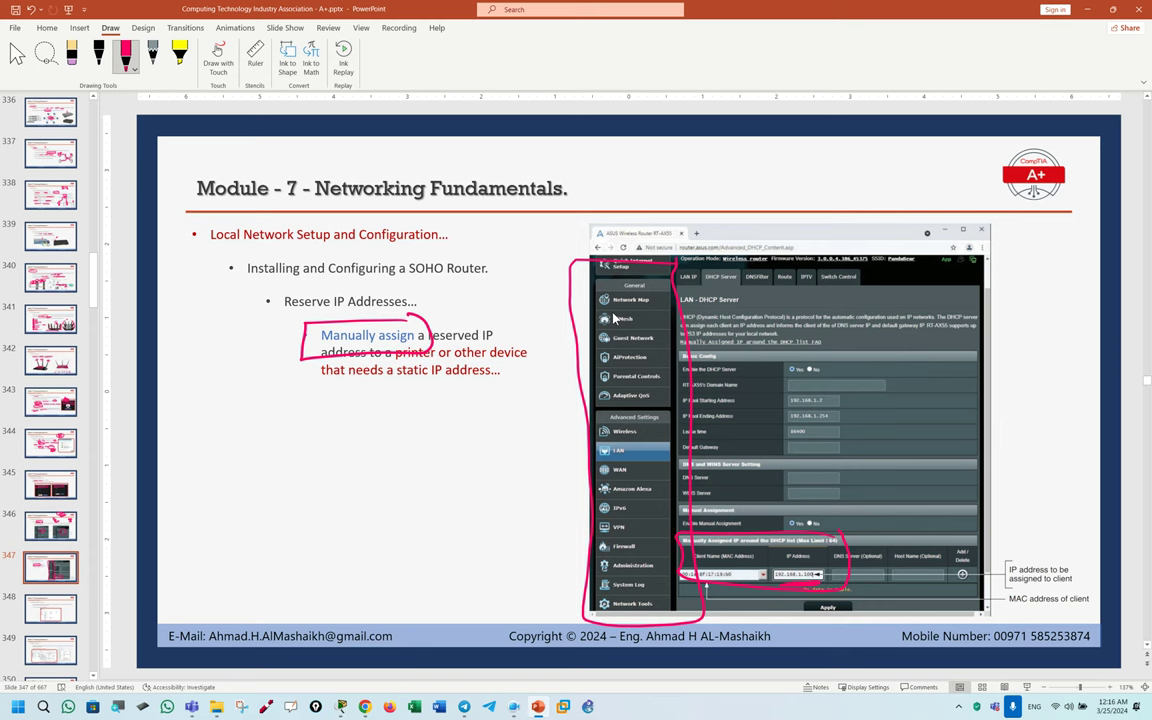
Step: On the Connecting a Computer to a Local Network slide, outline the computers, underline "File Explorer" and circle "resources on the network"
key("Page_Down")
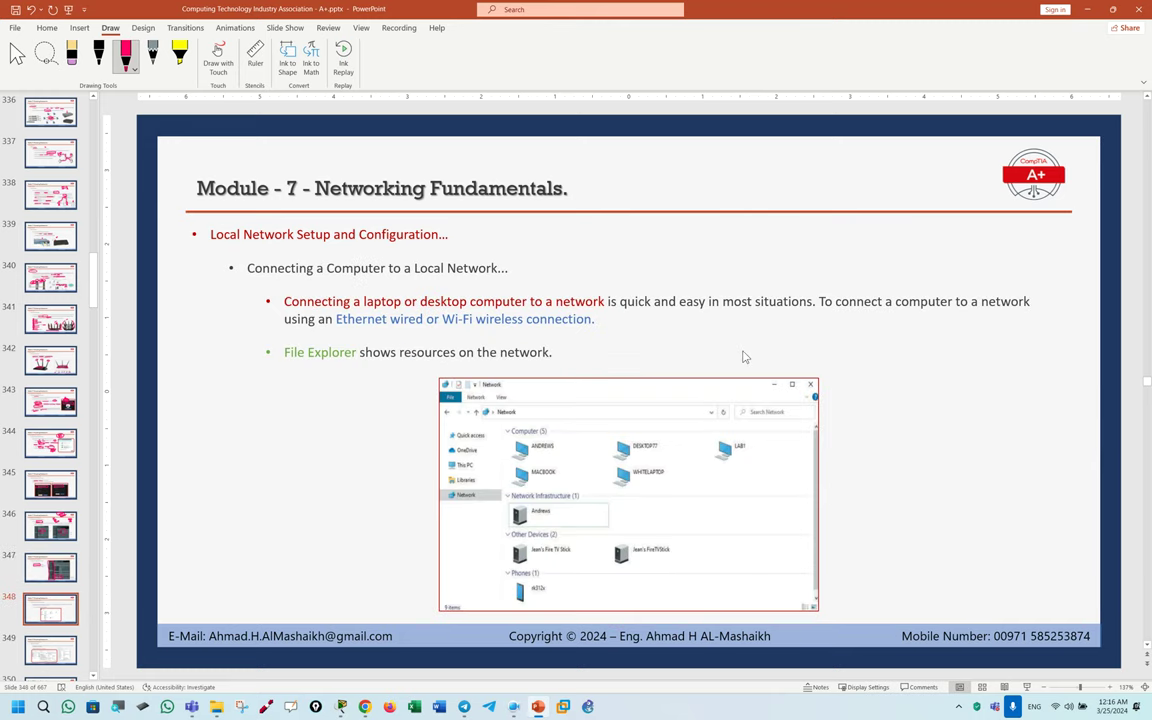
mouse_move(776, 431)
left_mouse_down()
mouse_move(565, 431)
mouse_move(503, 465)
mouse_move(715, 489)
mouse_move(779, 432)
left_mouse_up()
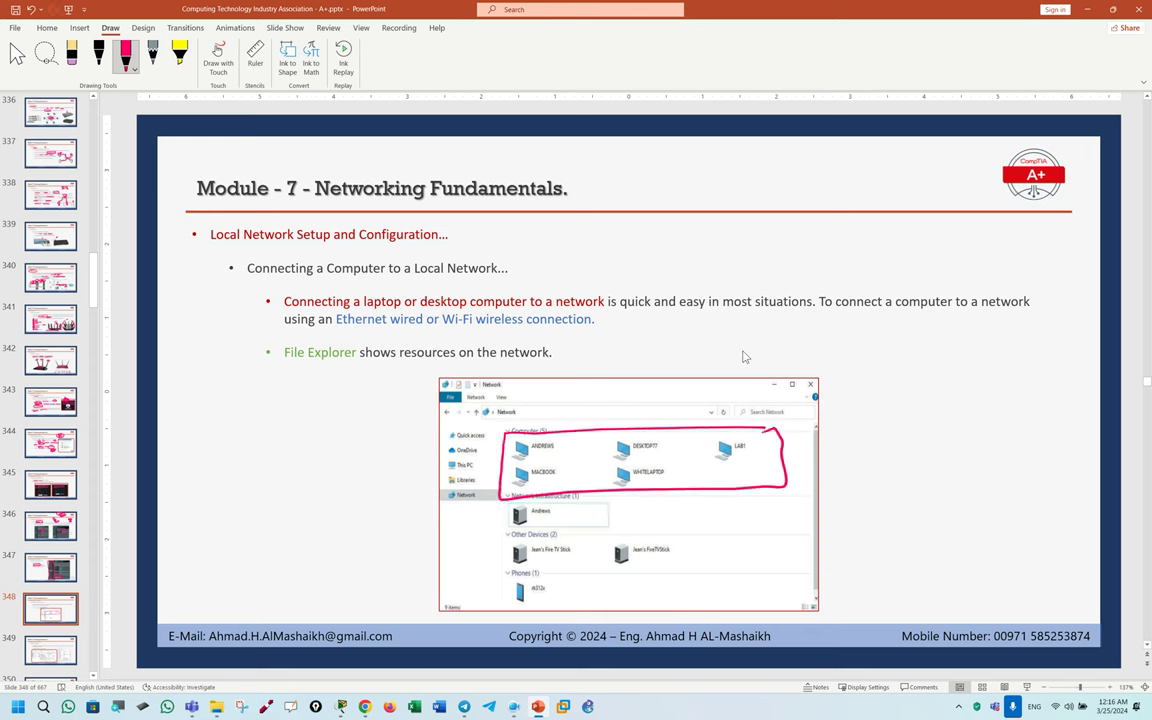
mouse_move(278, 357)
left_mouse_down()
mouse_move(551, 361)
mouse_move(425, 368)
mouse_move(572, 342)
left_mouse_up()
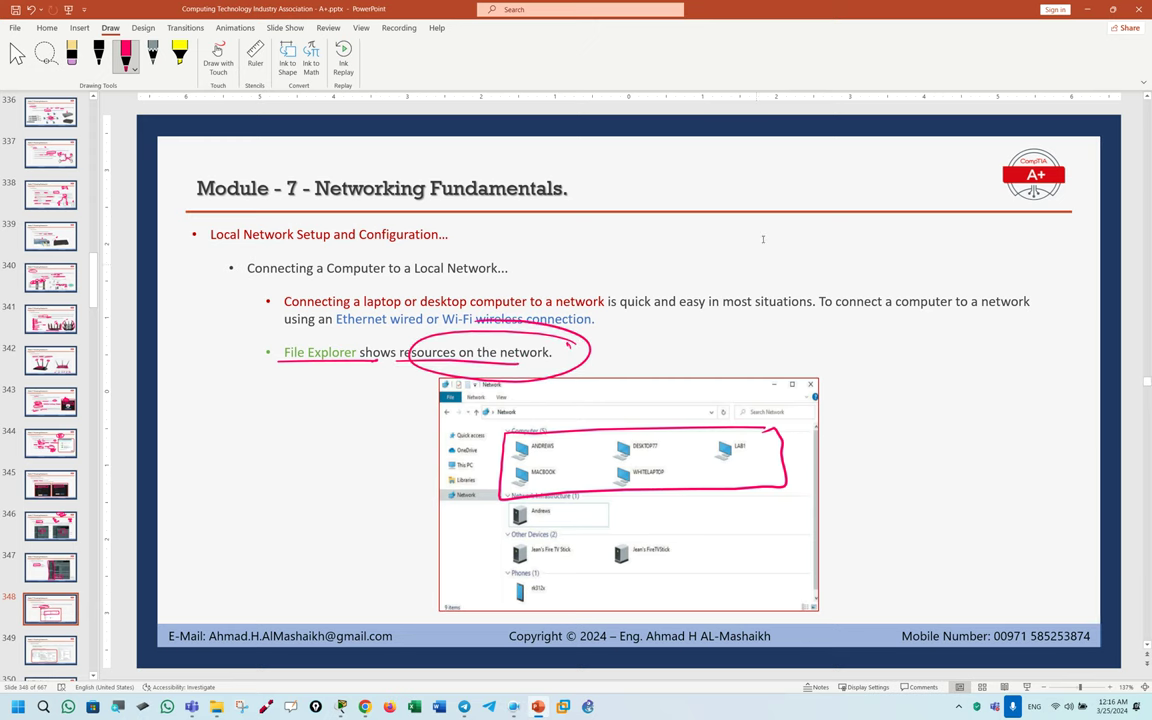
Step: Open Network from the desktop, examine the computers and devices shared on the local network, and close the window
key("super+d")
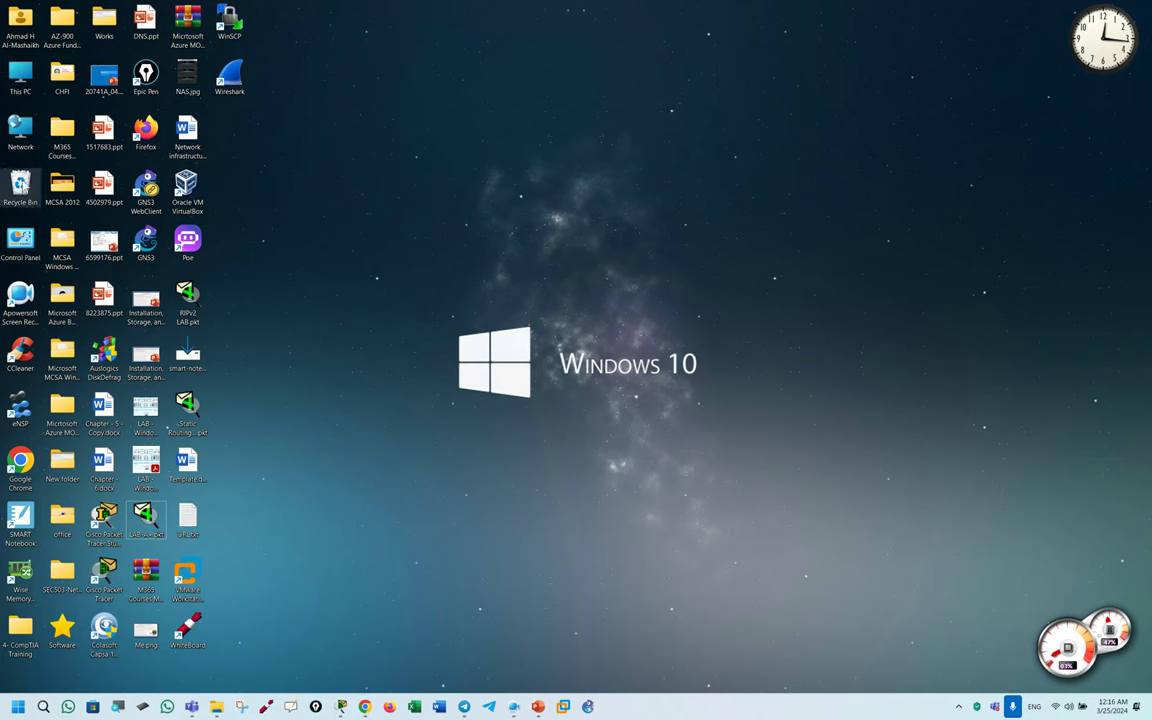
double_click(20, 127)
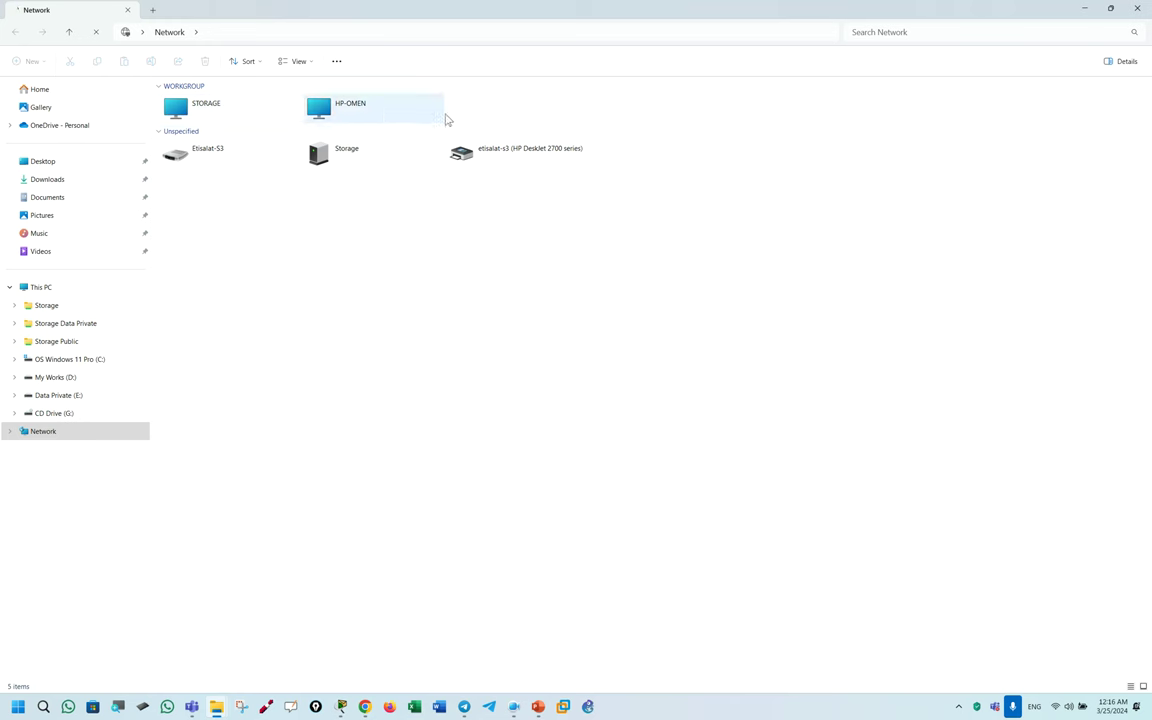
left_click_drag(703, 306, 533, 245)
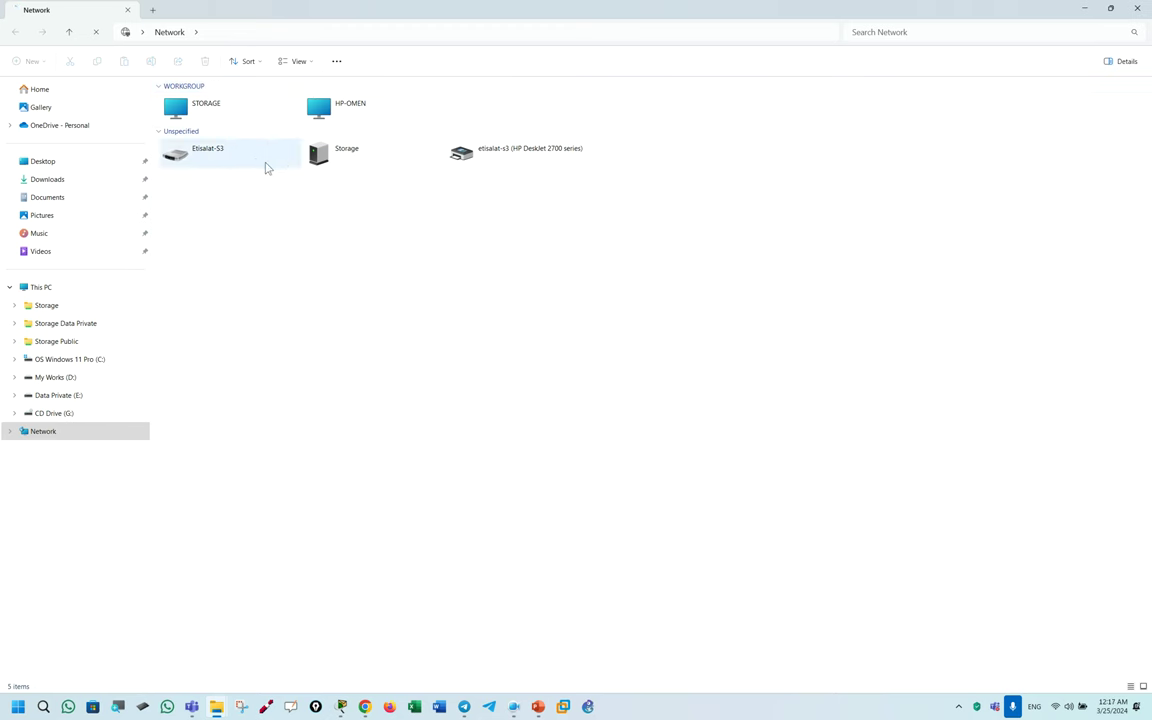
left_click(1137, 9)
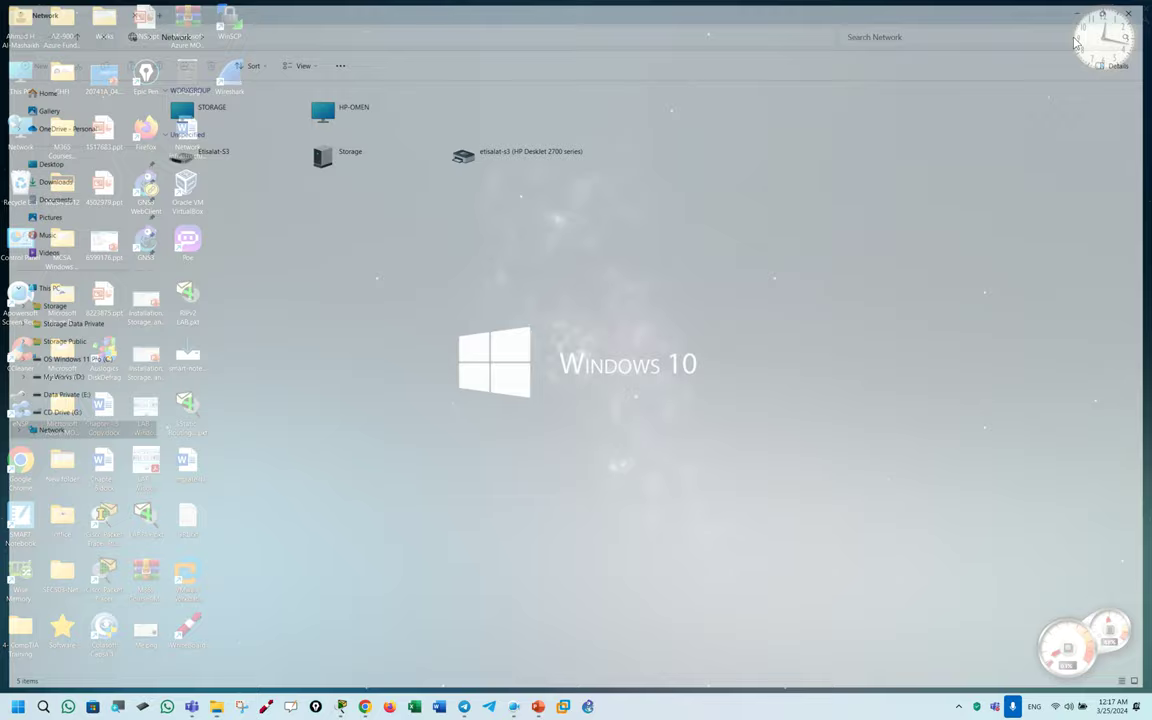
Step: Return to PowerPoint and, on the following slide, underline "Configure TCP/IP Settings" and "static IP addressing"
left_click(538, 706)
scroll(562, 535, "down", 1)
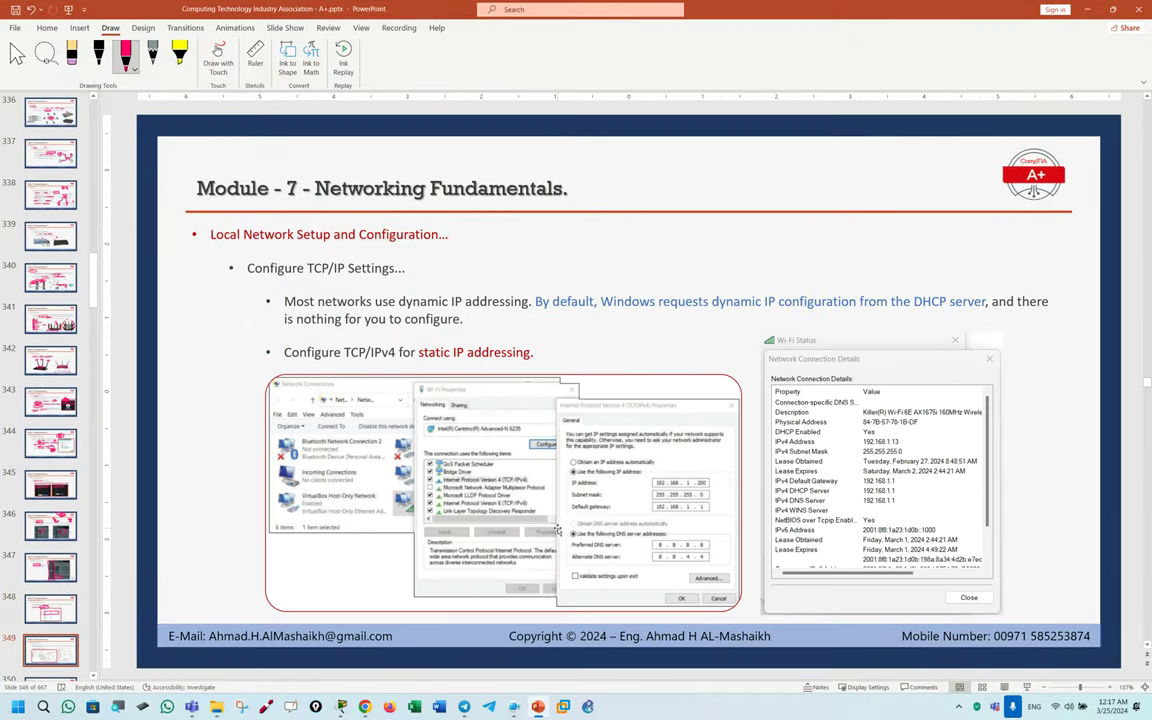
left_click_drag(228, 284, 424, 283)
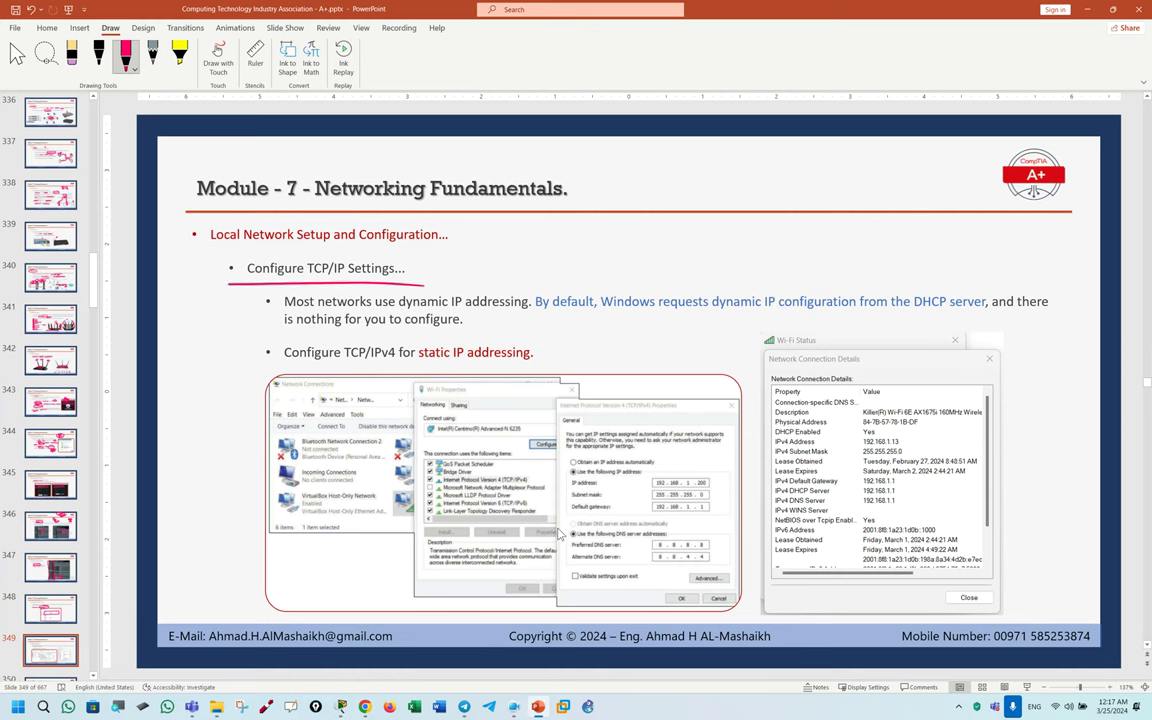
mouse_move(414, 366)
left_mouse_down()
mouse_move(525, 366)
mouse_move(560, 332)
mouse_move(565, 368)
mouse_move(730, 440)
left_mouse_up()
key("ctrl+z")
left_click_drag(658, 358, 722, 418)
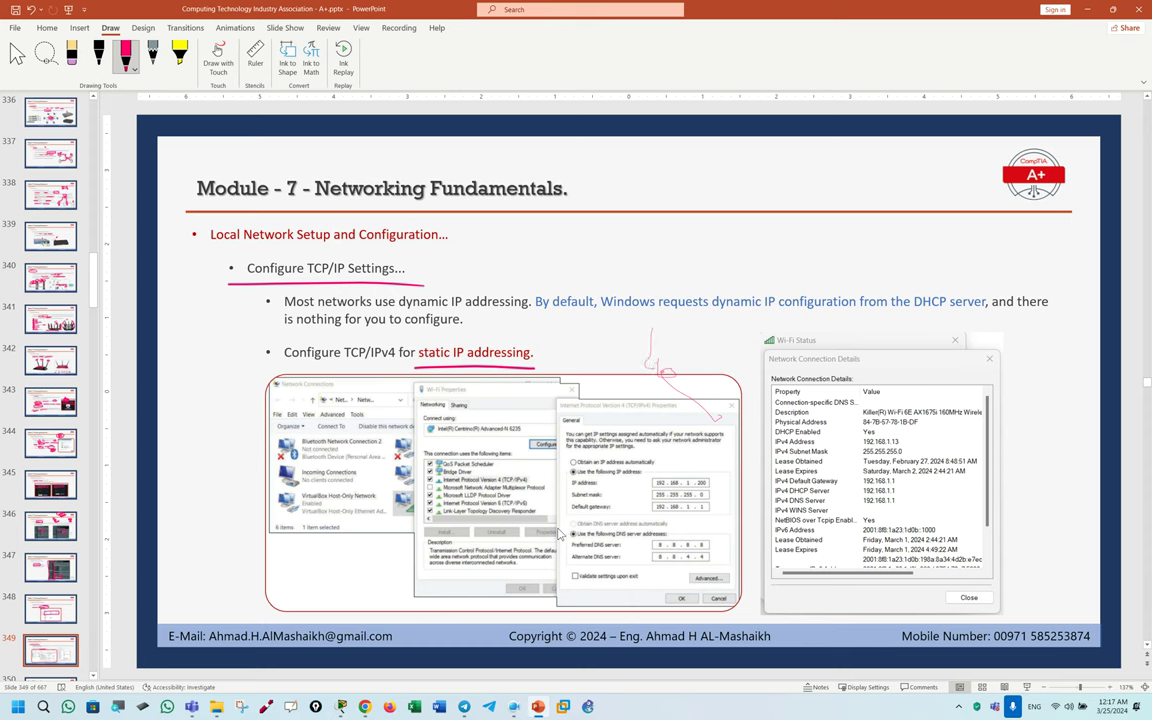
key("Escape")
Step: On the Alternate IP Address Configuration slide, underline "Alternate" and draw an arrow pointing to the TCP/IPv4 Properties picture
key("Page_Down")
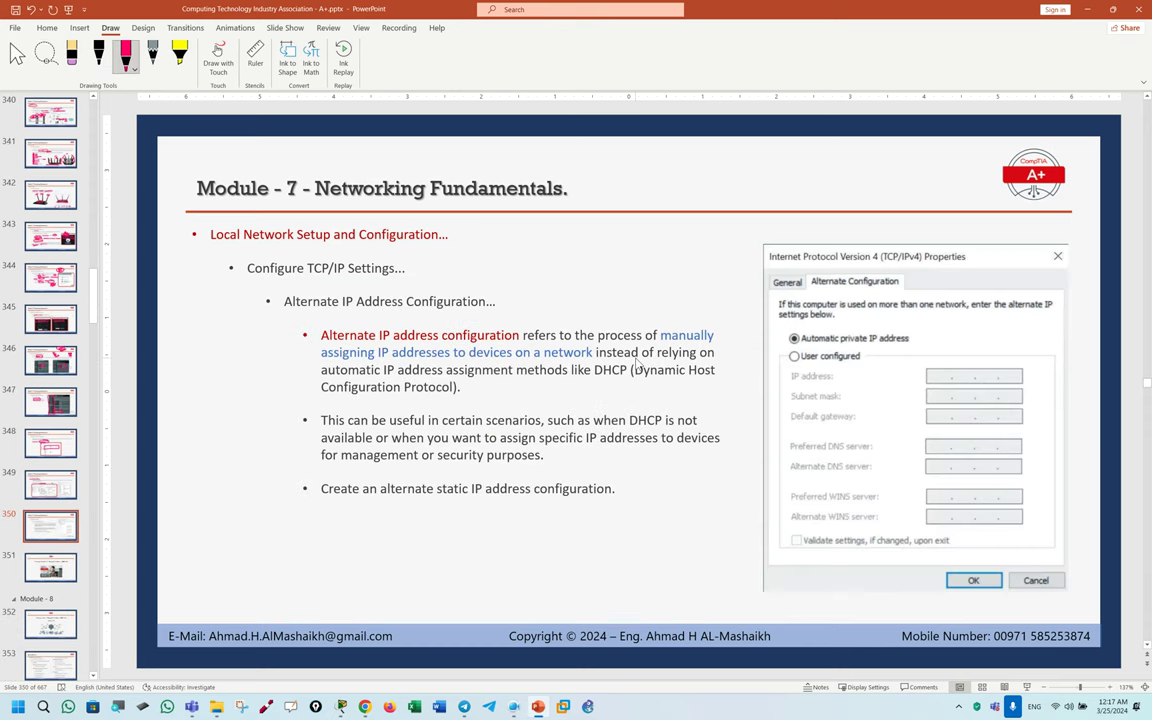
left_click_drag(292, 311, 343, 308)
mouse_move(688, 264)
left_mouse_down()
mouse_move(752, 263)
mouse_move(743, 271)
left_mouse_up()
Step: Open Network Connections by running ncpa.cpl, enable the Ethernet adapter and close the window
key("super+r")
type("ncpa.c")
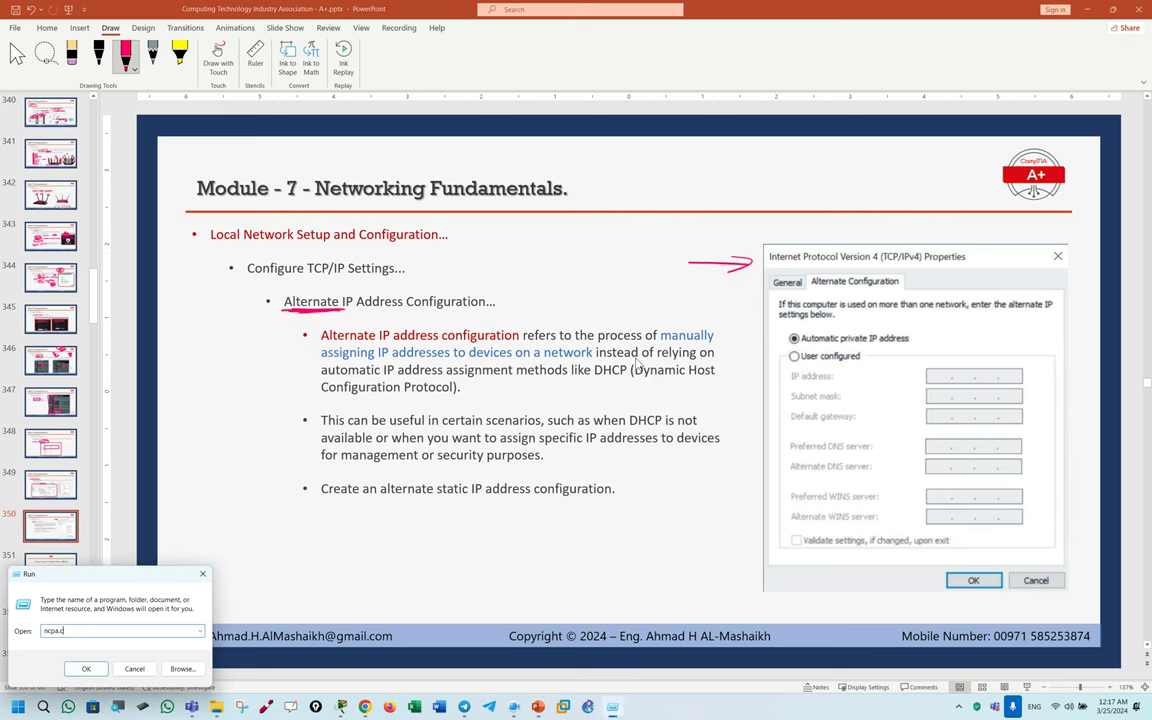
key("Return")
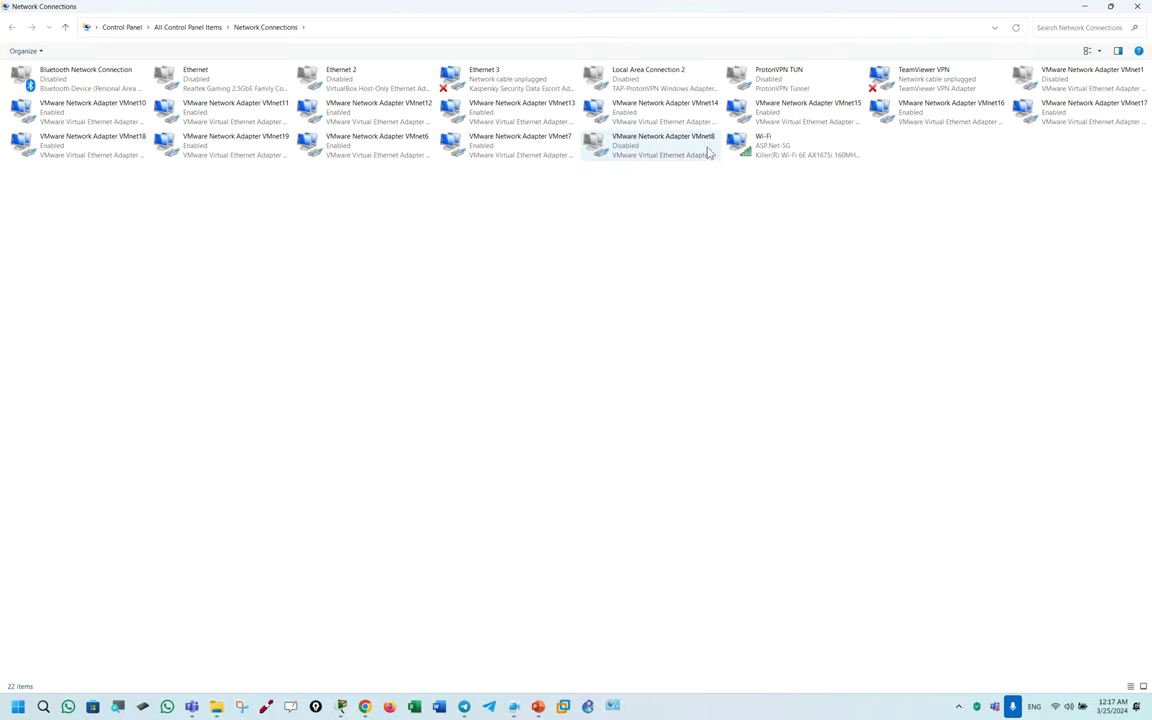
double_click(226, 88)
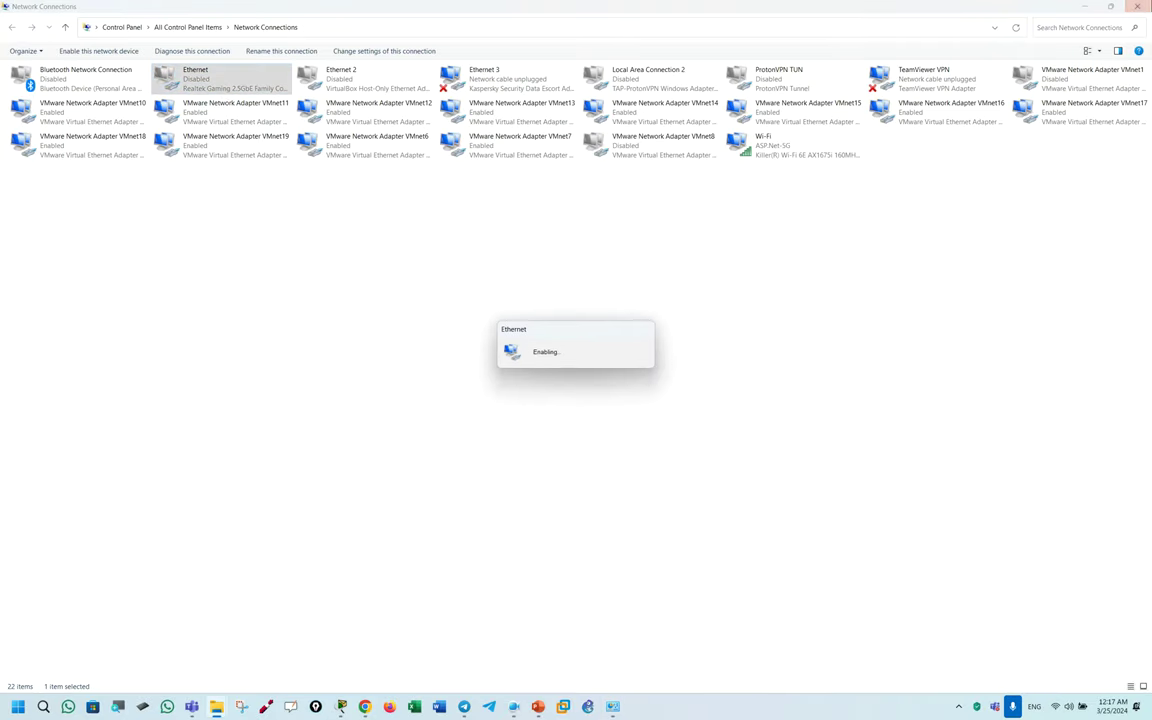
left_click(1136, 7)
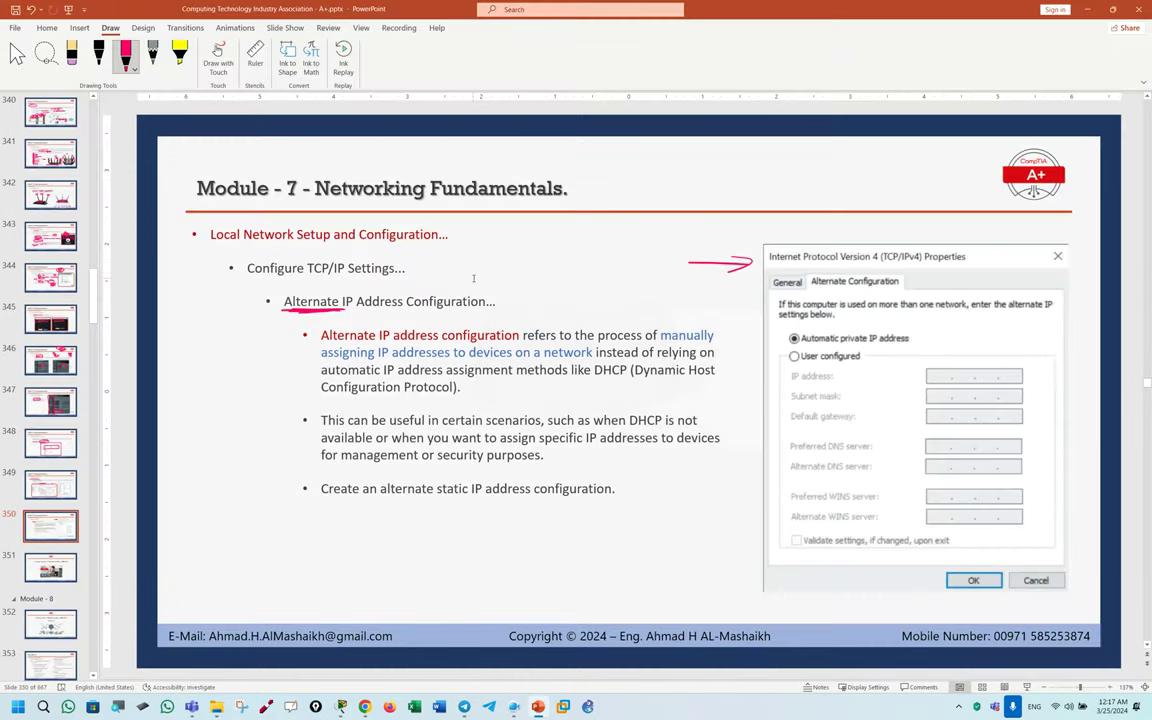
Step: Run ncpa.cpl again and open the Internet Protocol Version 4 (TCP/IPv4) properties of the Ethernet connection
key("super+r")
type("ncpa.cpl")
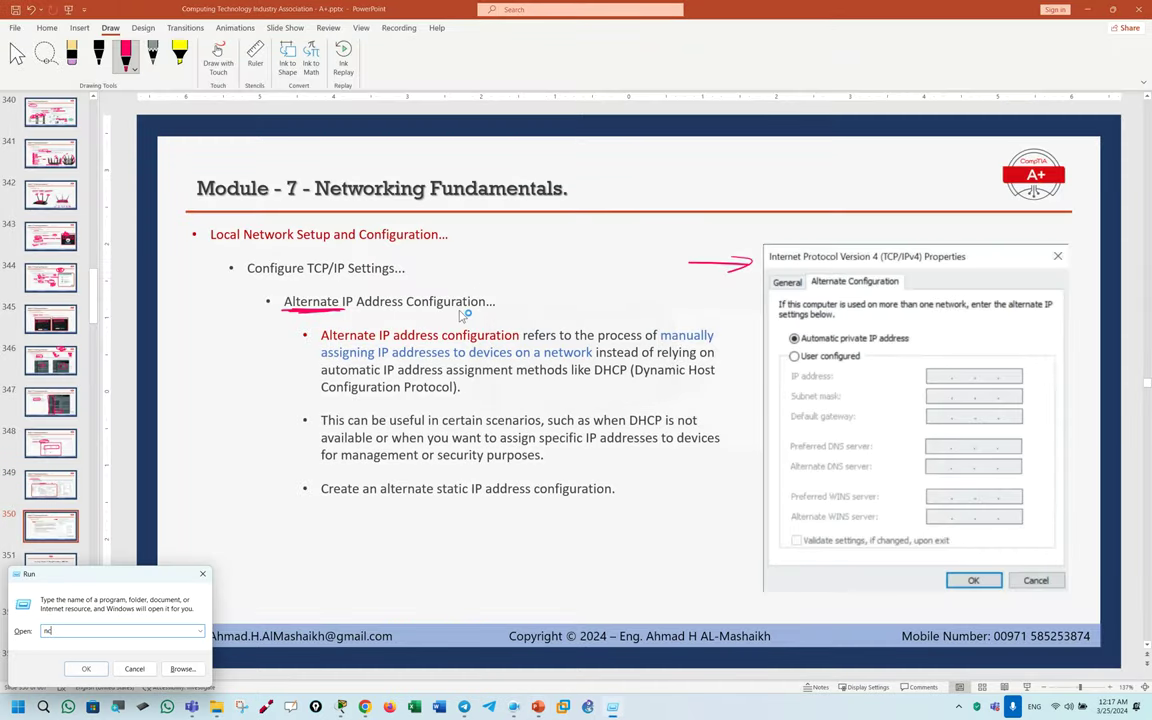
key("Return")
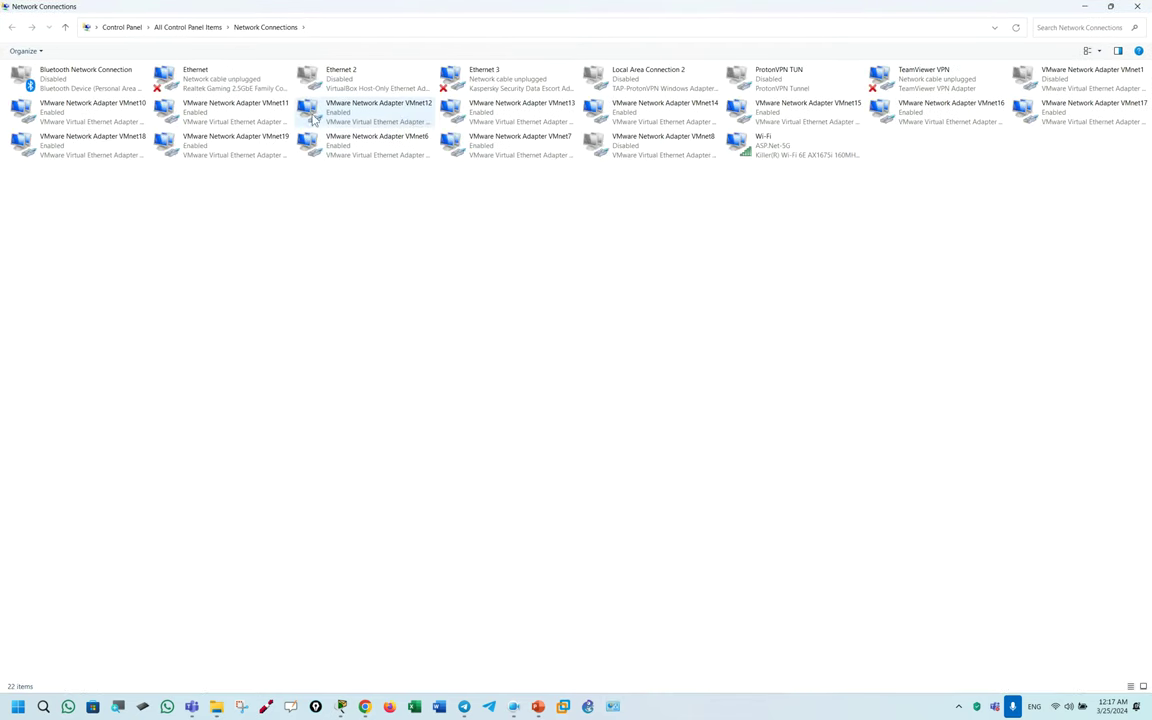
left_click(220, 78)
key("alt+Return")
left_click_drag(115, 72, 802, 190)
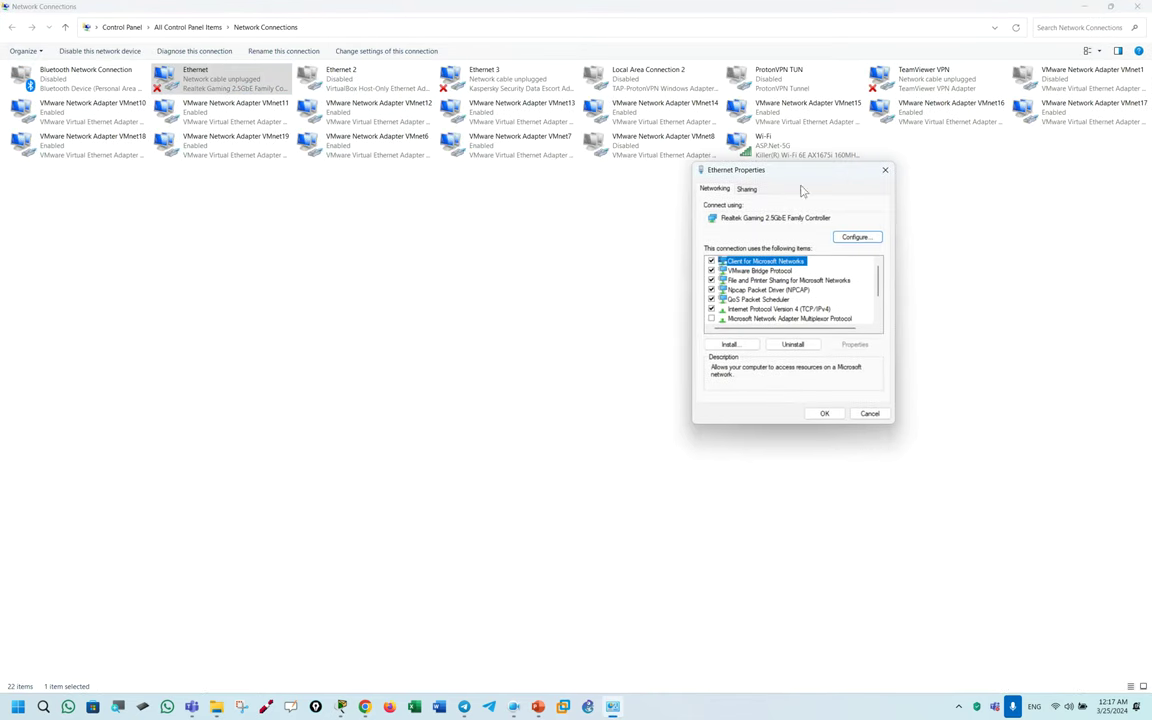
double_click(778, 309)
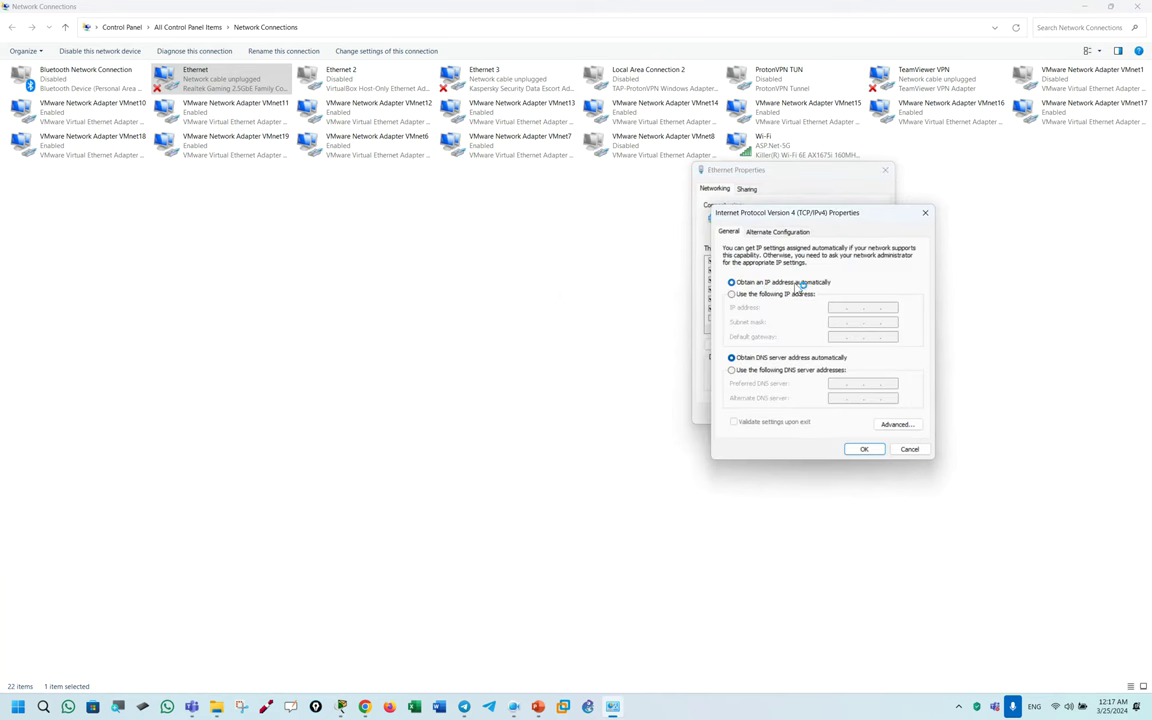
Step: Compare manual and automatic IPv4 addressing for Ethernet and review the Alternate Configuration options, leaving the IP and DNS addresses obtained automatically
left_click(791, 297)
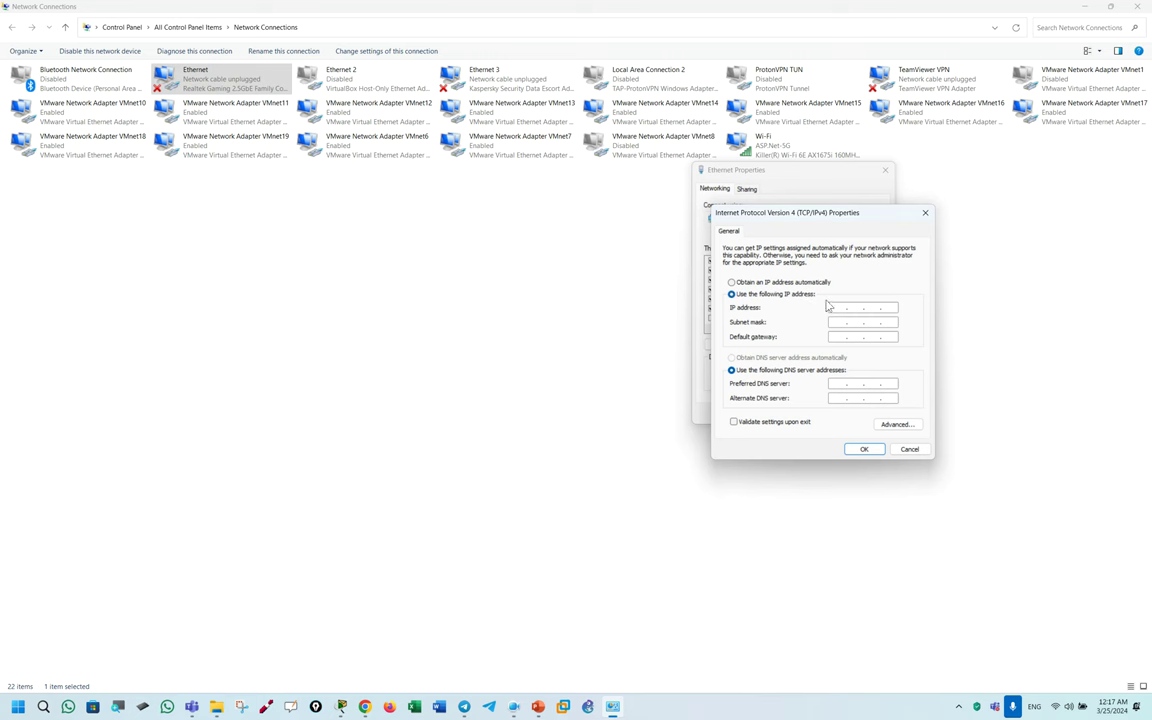
left_click(845, 306)
left_click(777, 286)
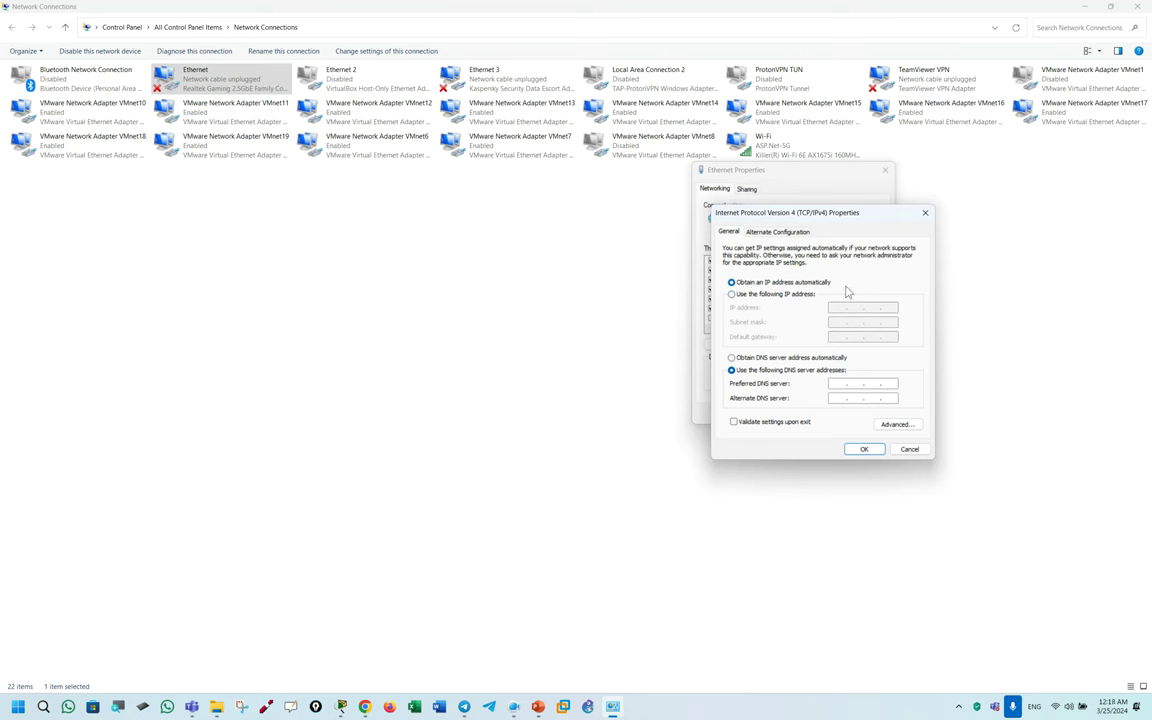
left_click(778, 231)
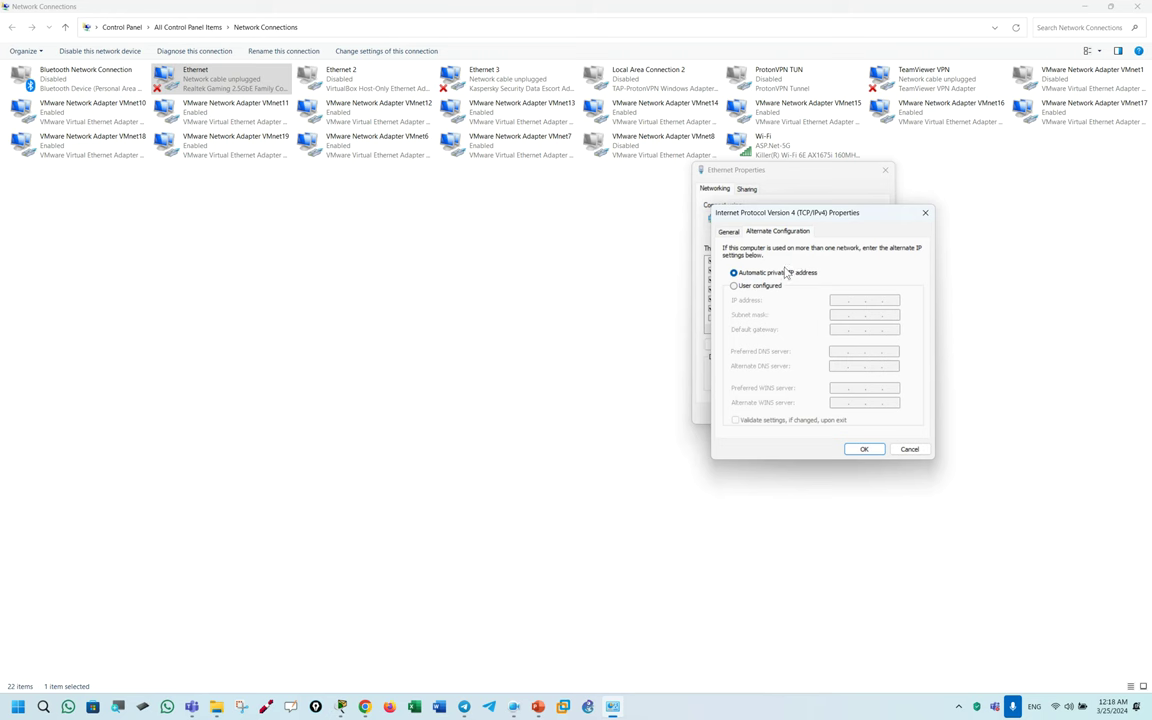
left_click(729, 231)
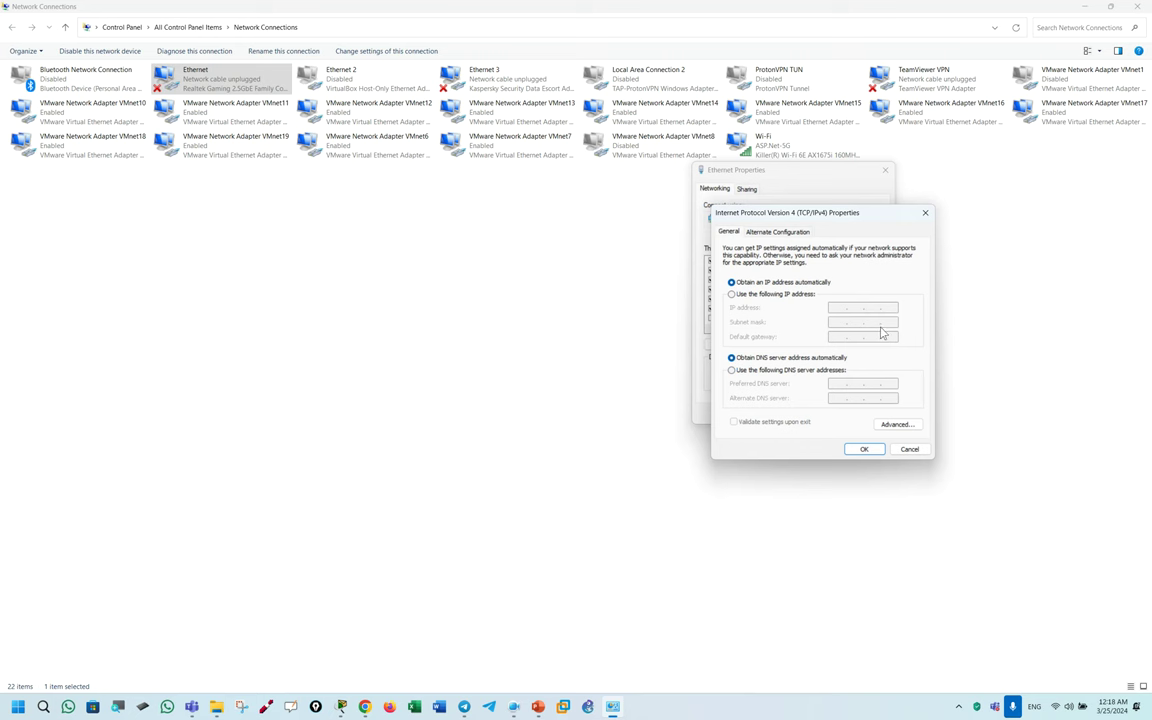
Step: Switch the Ethernet IPv4 settings between a manual and an automatic IP address to compare the fields, ending on automatic addressing
left_click(770, 294)
left_click(845, 309)
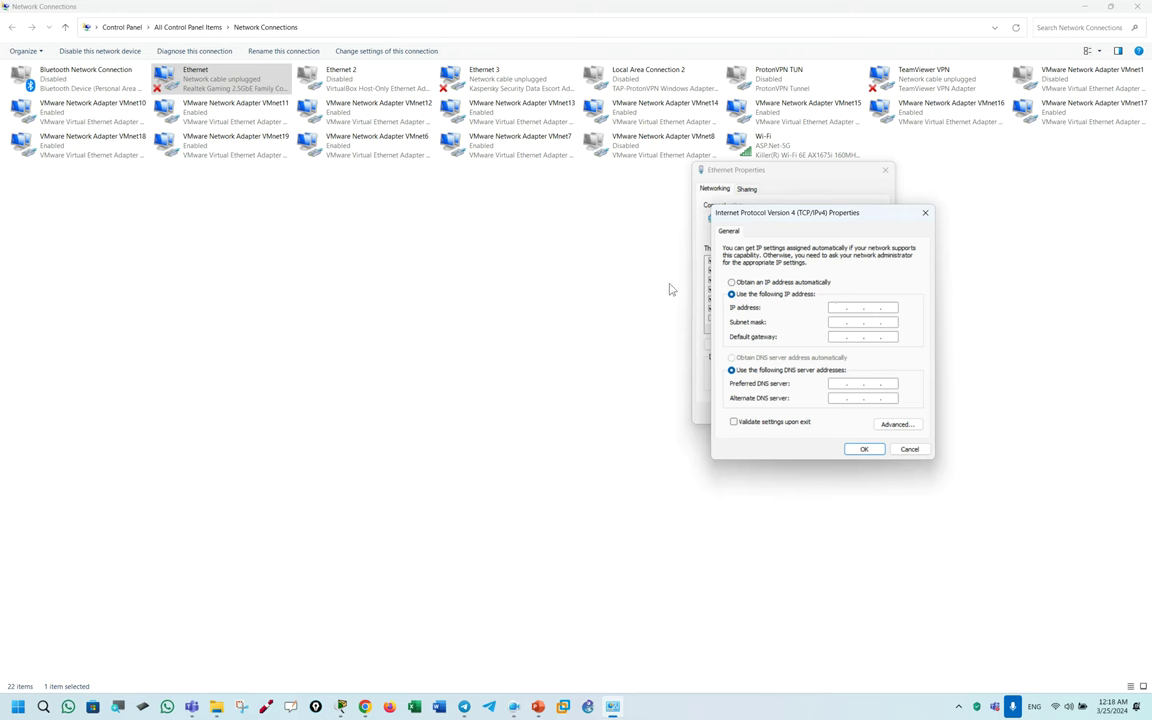
key("alt+o")
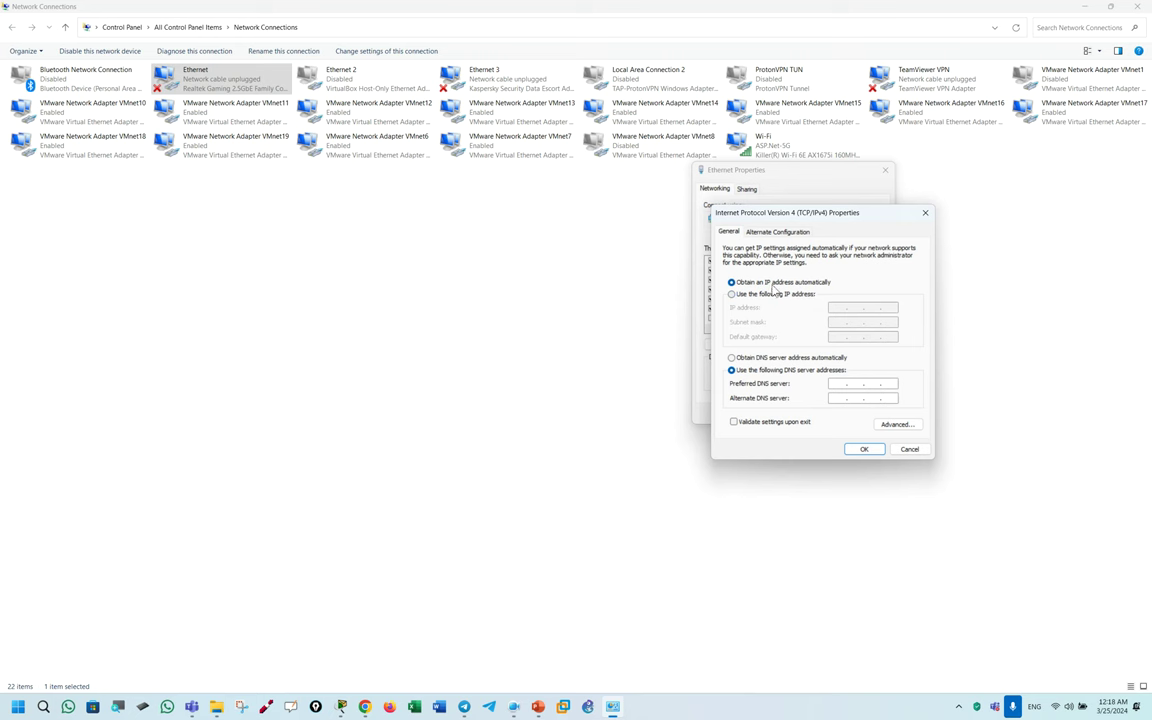
left_click(800, 294)
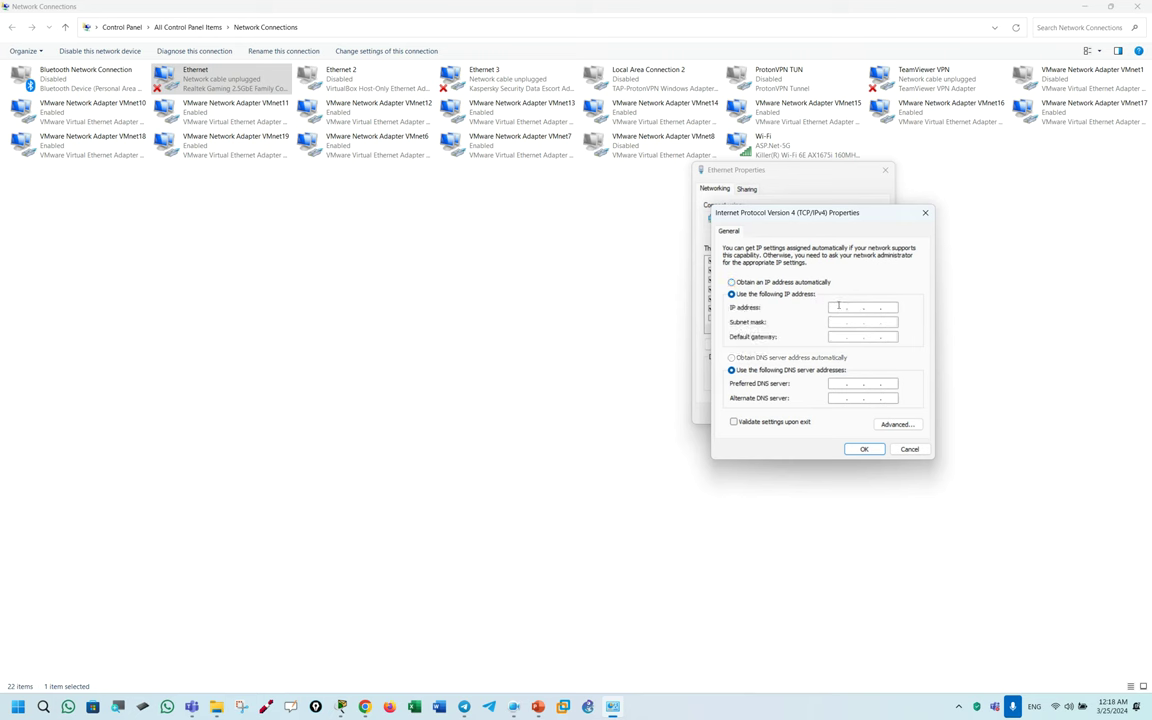
key("alt+o")
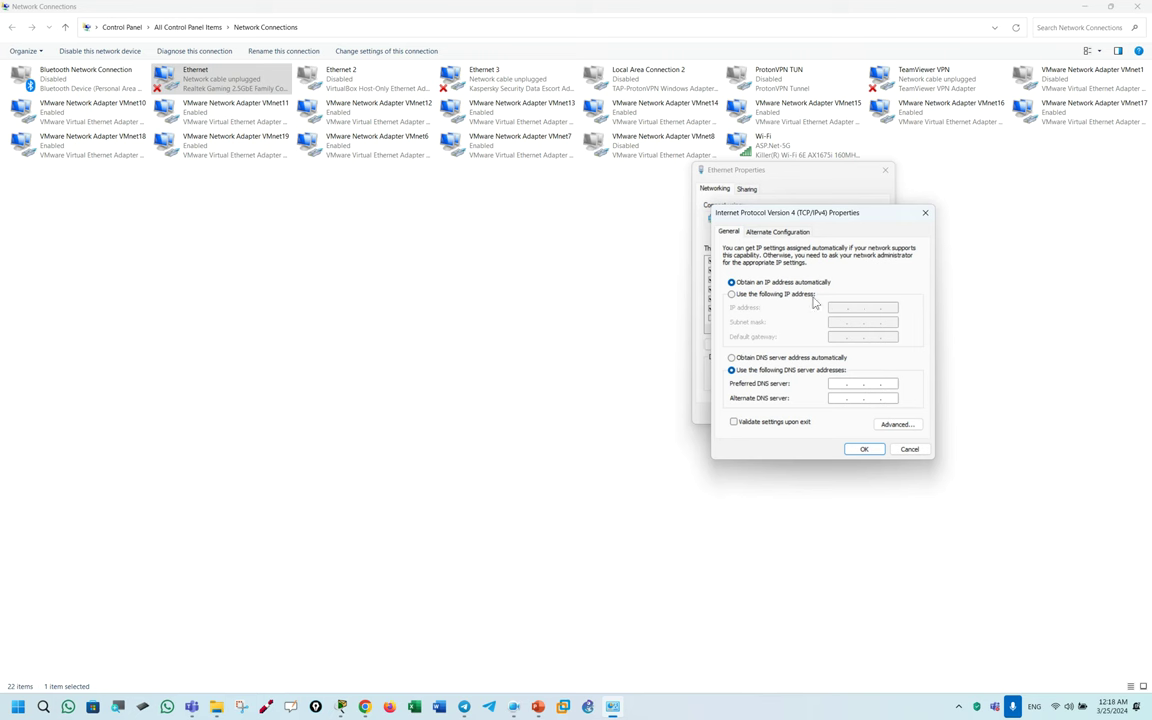
Step: Set a user-configured alternate configuration with IP address 192.168.10.1, subnet mask 255.255.255.0 and default gateway 192.168.10.254, and accept the IPv4 properties
left_click(777, 231)
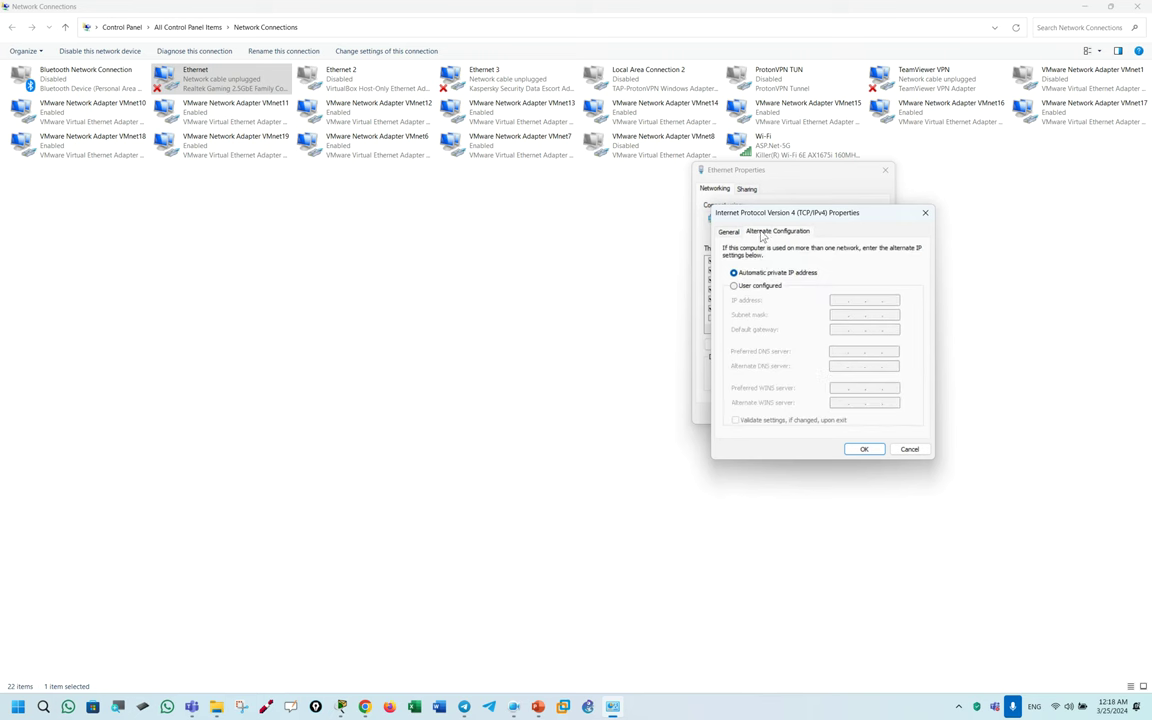
left_click(752, 285)
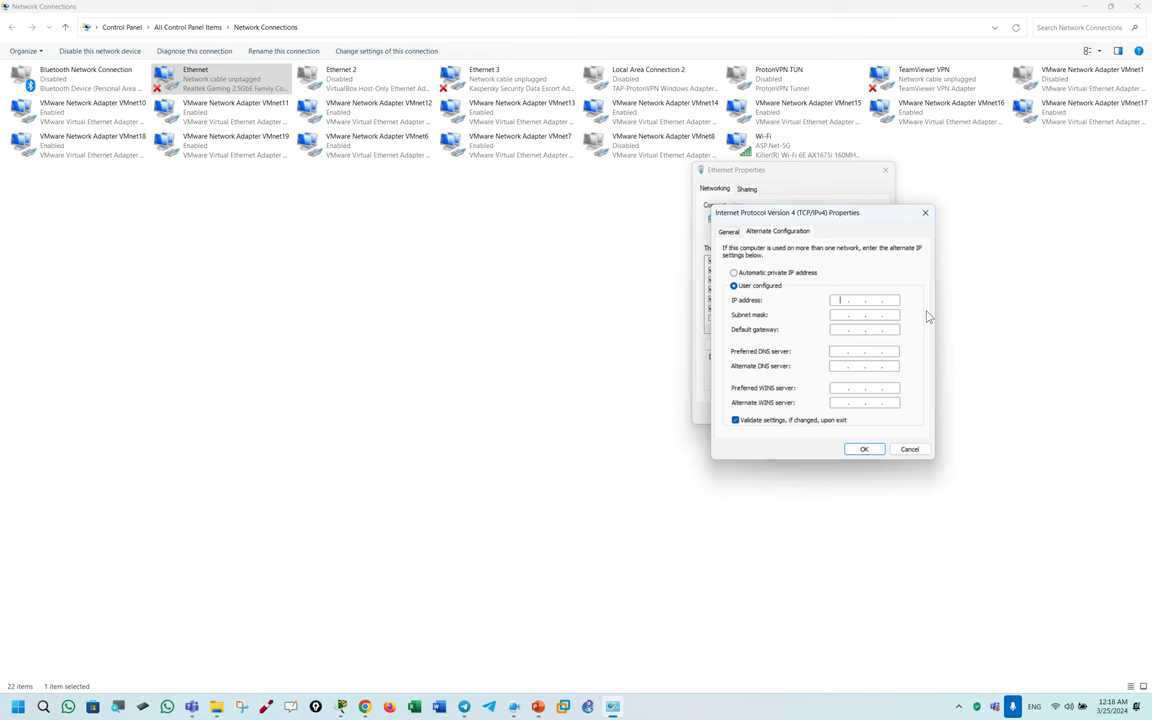
type("19")
key("Tab")
key("Tab")
left_click(728, 231)
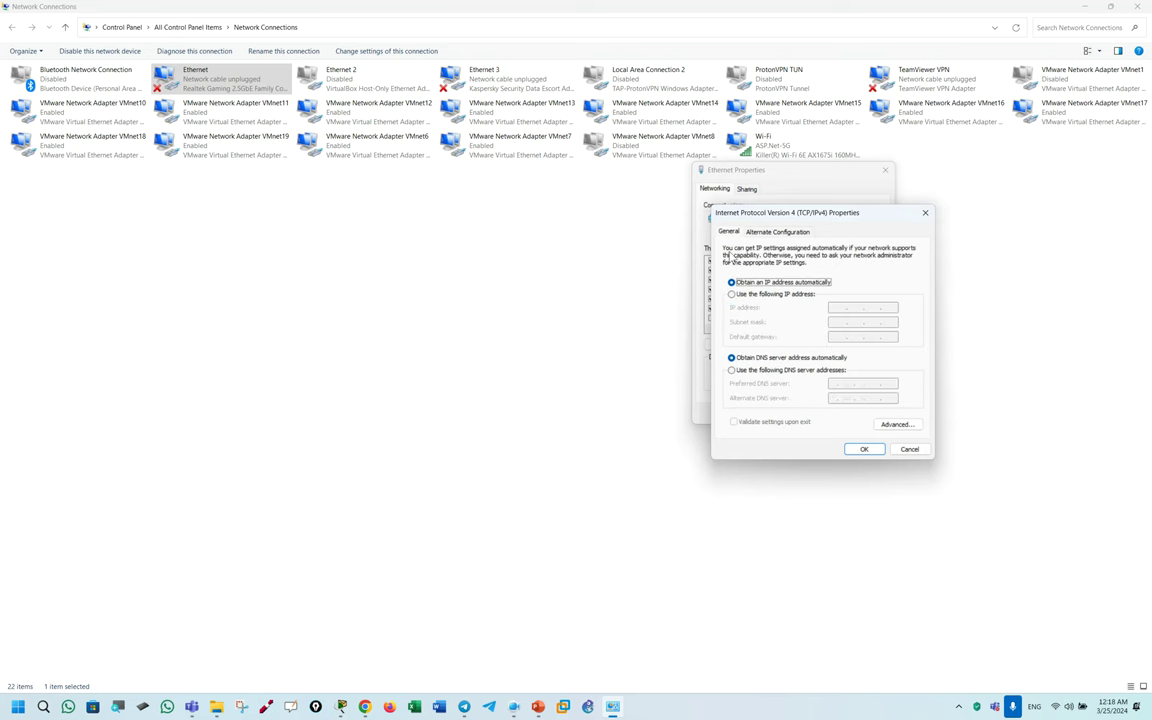
left_click(865, 449)
Step: Reopen the Ethernet TCP/IPv4 properties, set the alternate configuration to Automatic private IP address and return to the general settings
double_click(790, 299)
left_click(775, 232)
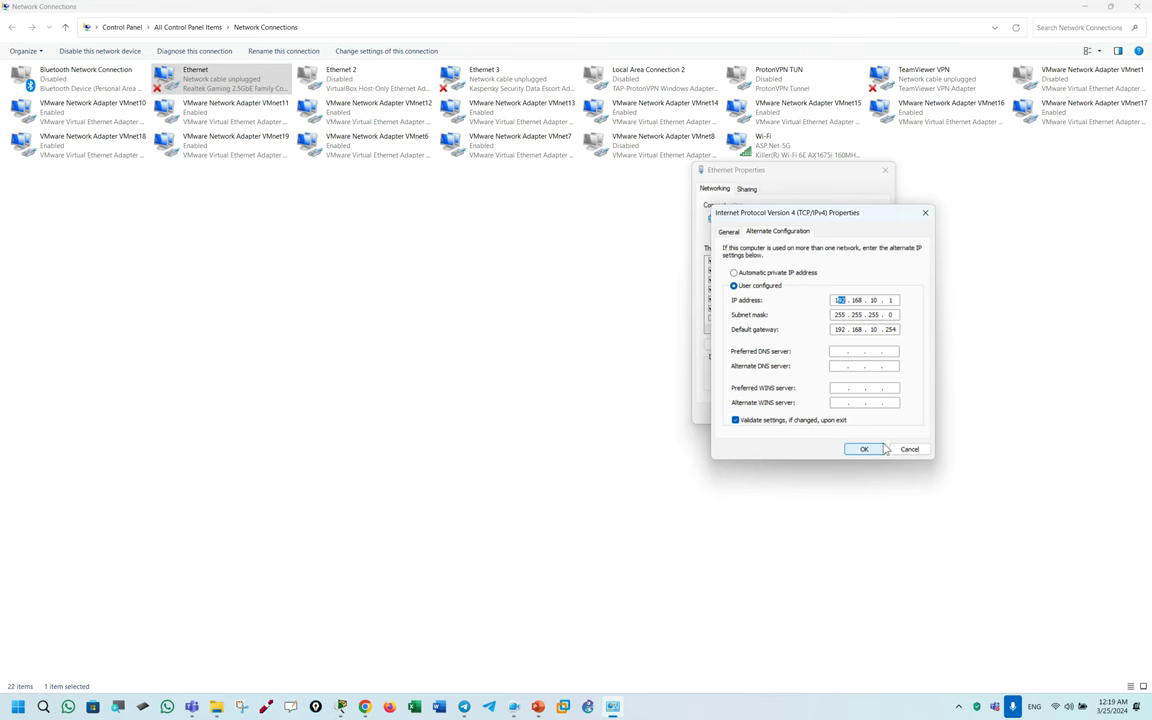
left_click(760, 274)
left_click(728, 231)
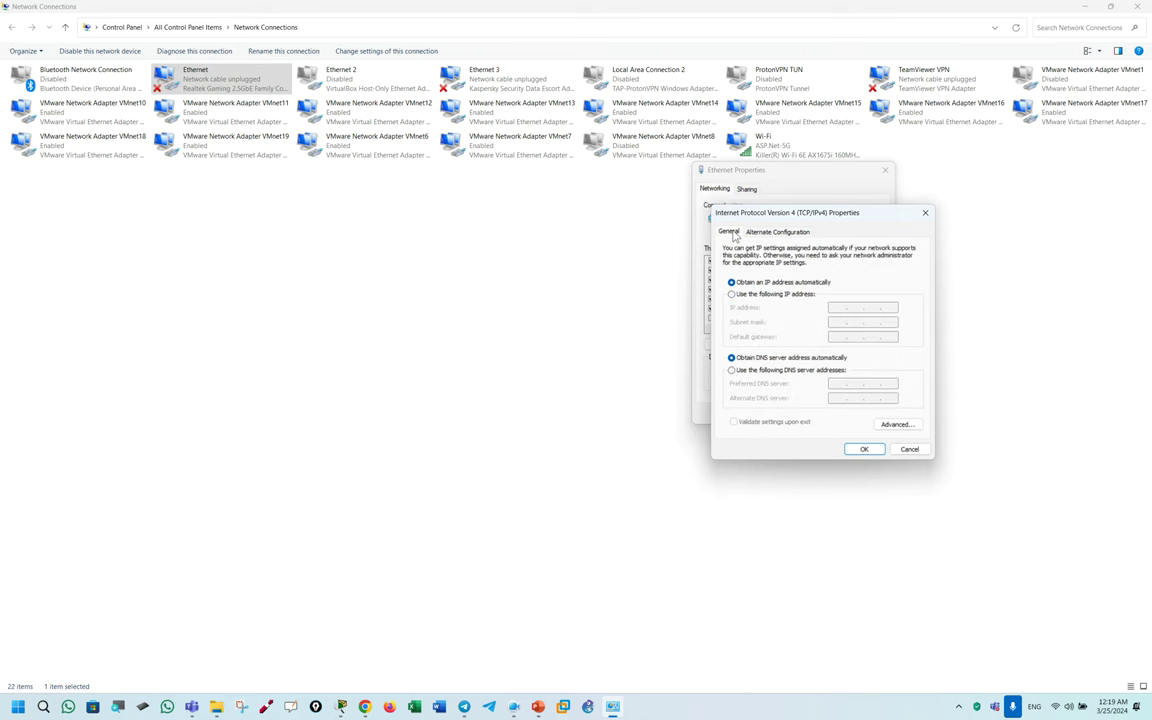
Step: Alternate between manual and automatic IP addressing to examine when alternate configuration is offered, then review its settings with automatic addressing selected
left_click(786, 295)
left_click(790, 282)
left_click(794, 294)
left_click(795, 282)
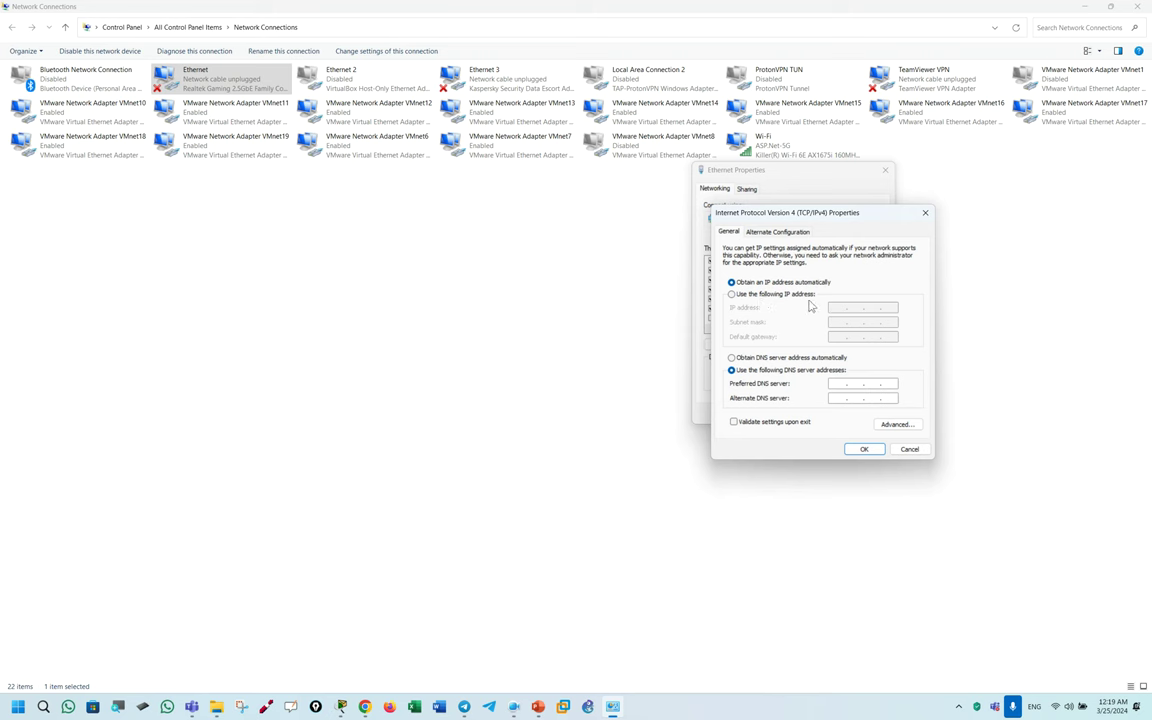
left_click(777, 231)
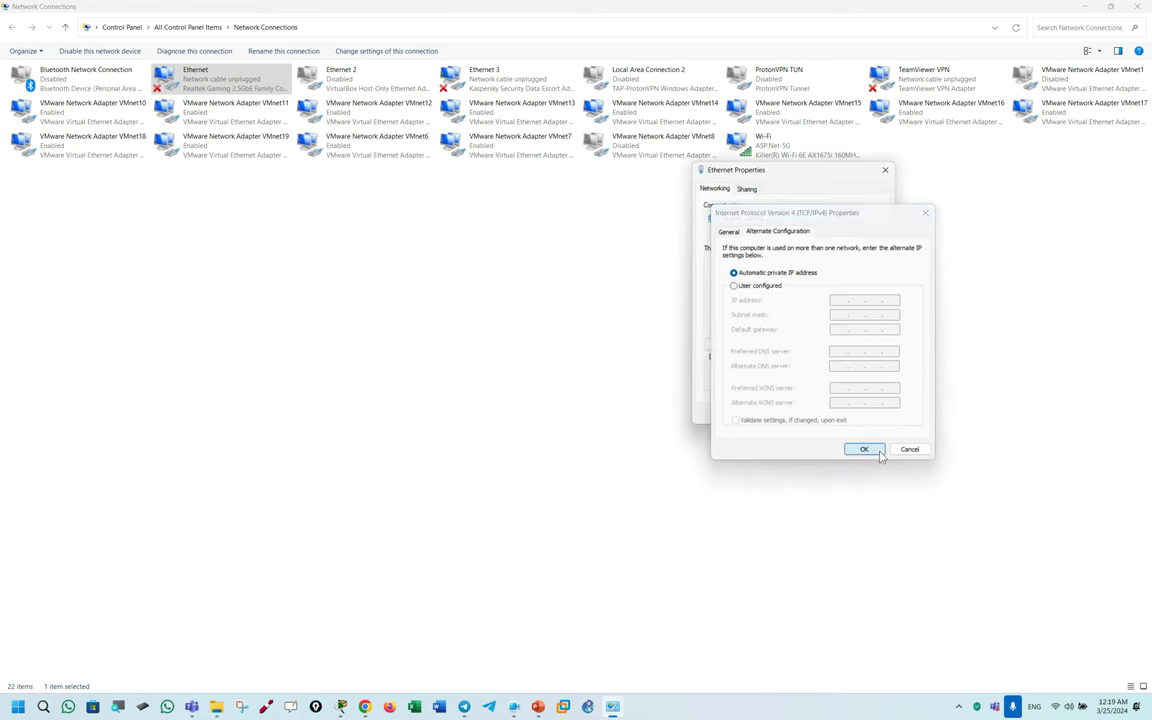